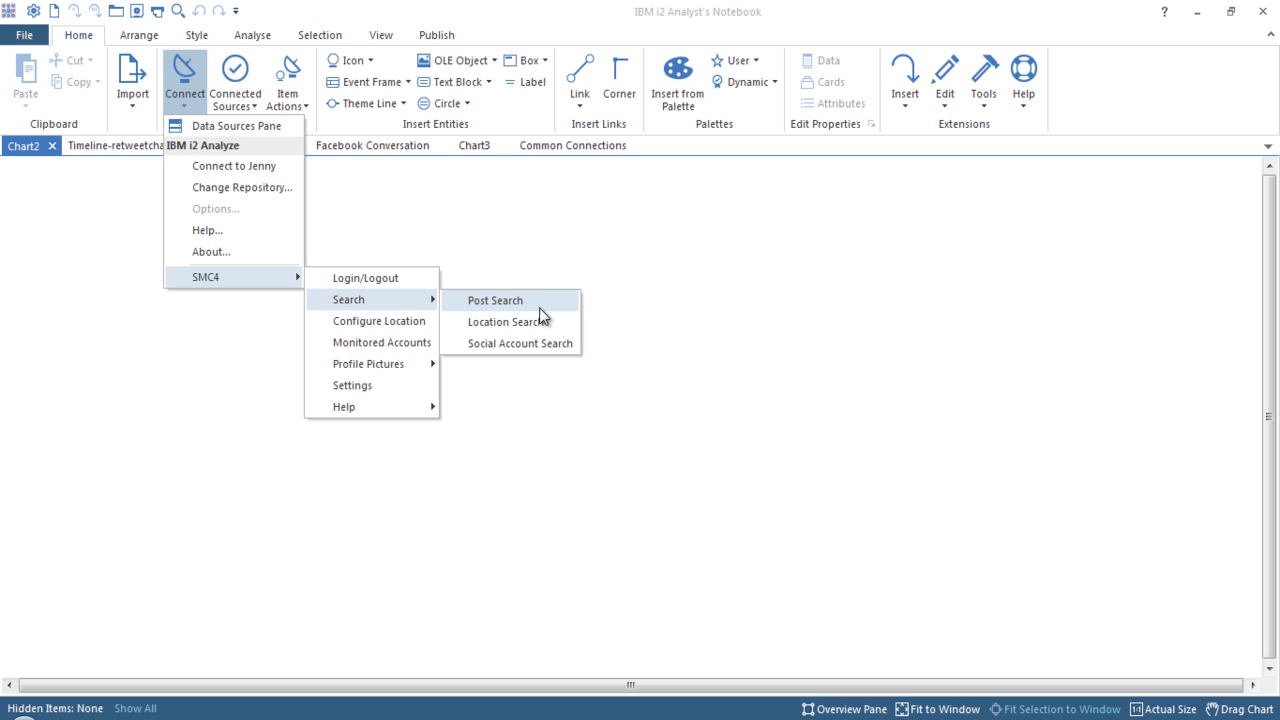
# Start an SMC4 Post Search across all social sites, dated 24 March 2016 to 24 March 2016.
pyautogui.click(539, 307)
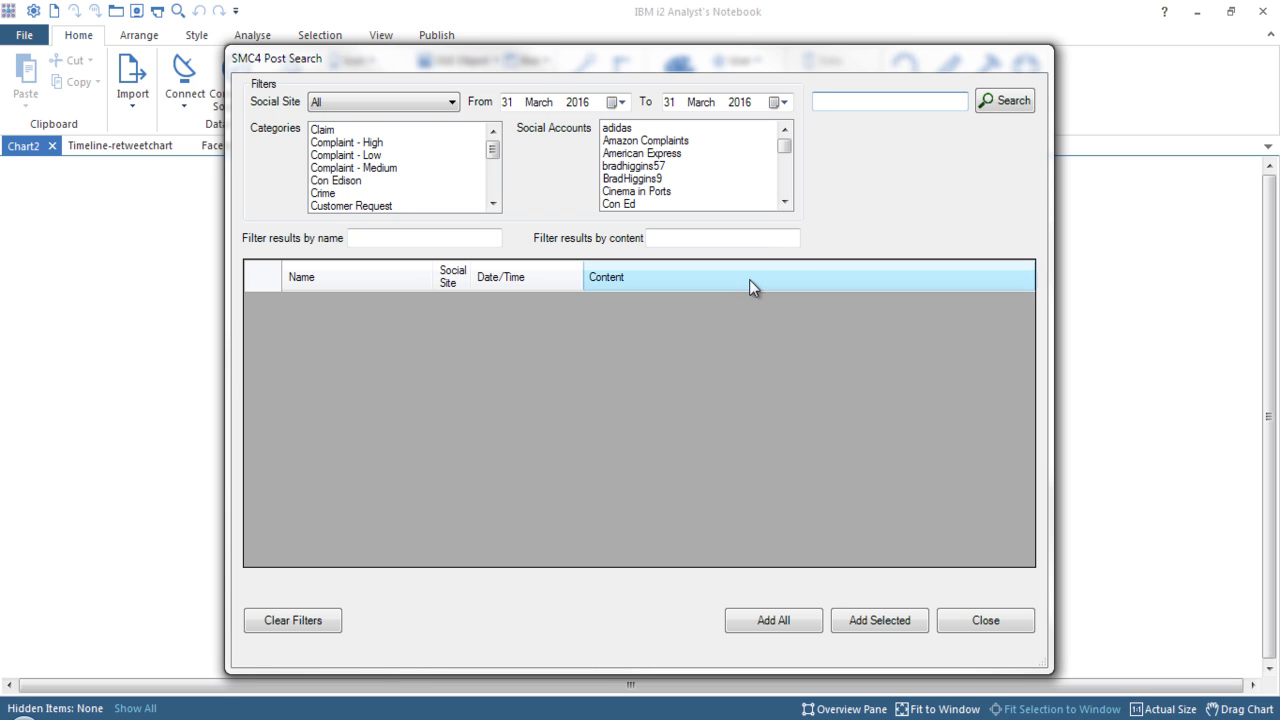
pyautogui.click(449, 102)
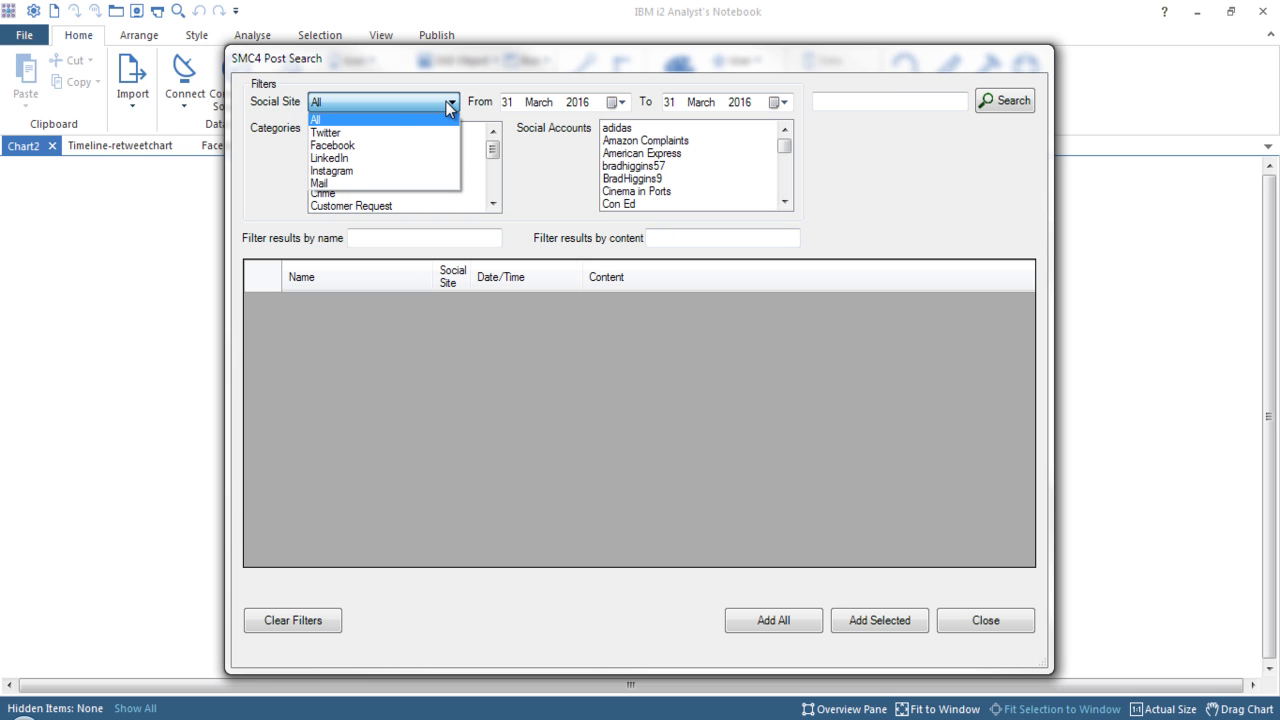
pyautogui.click(449, 103)
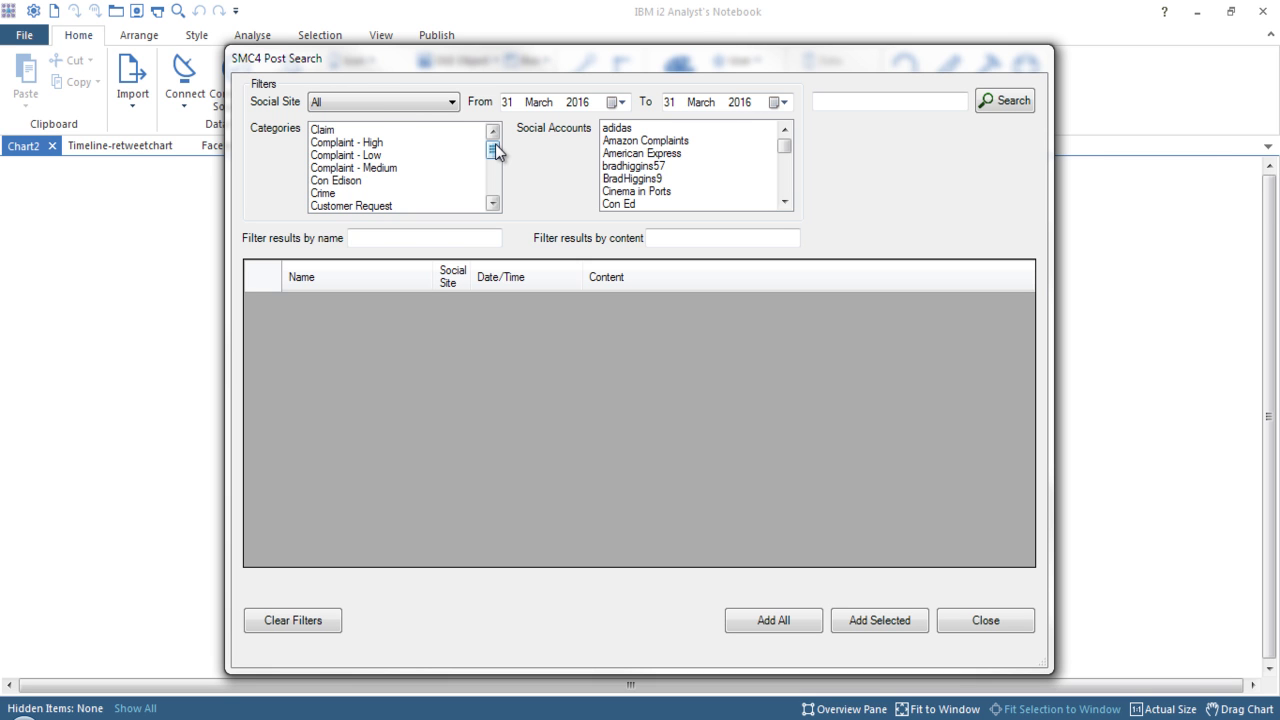
pyautogui.click(615, 103)
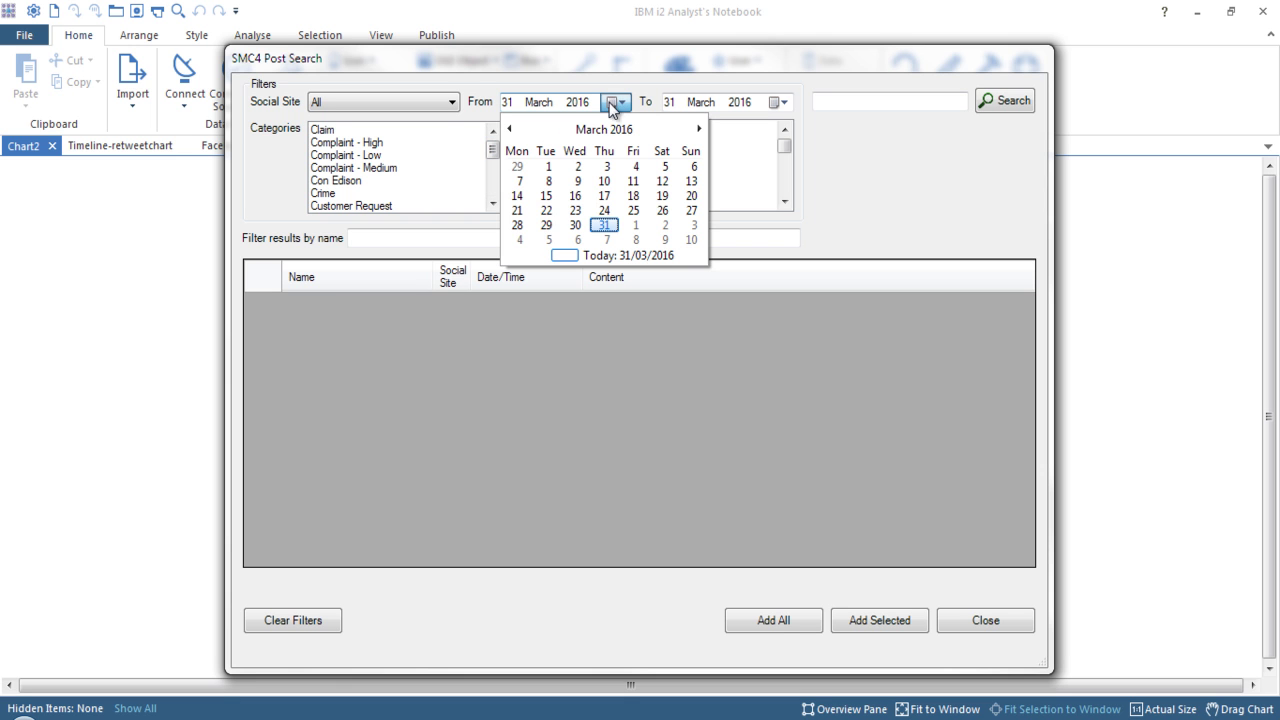
pyautogui.click(604, 210)
pyautogui.click(778, 102)
pyautogui.click(768, 213)
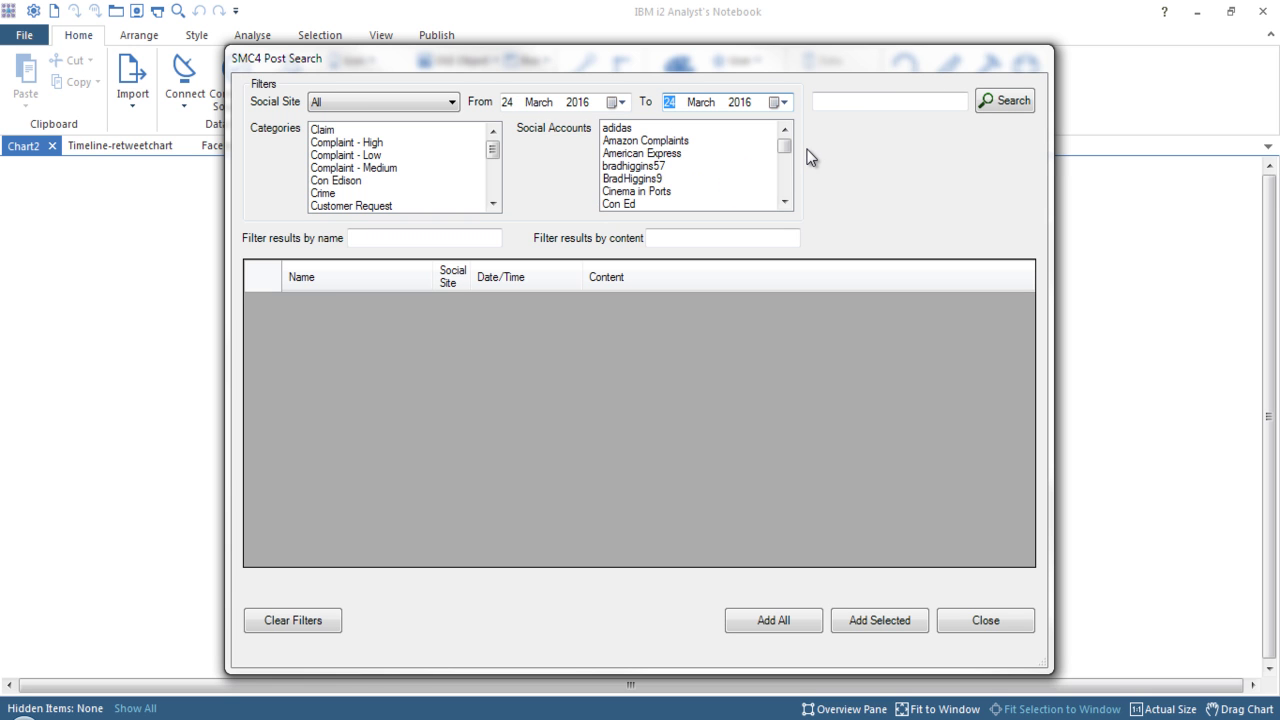
# Limit the search to the Hampshire Police social account and run it.
pyautogui.moveTo(785, 147); pyautogui.dragTo(789, 166)
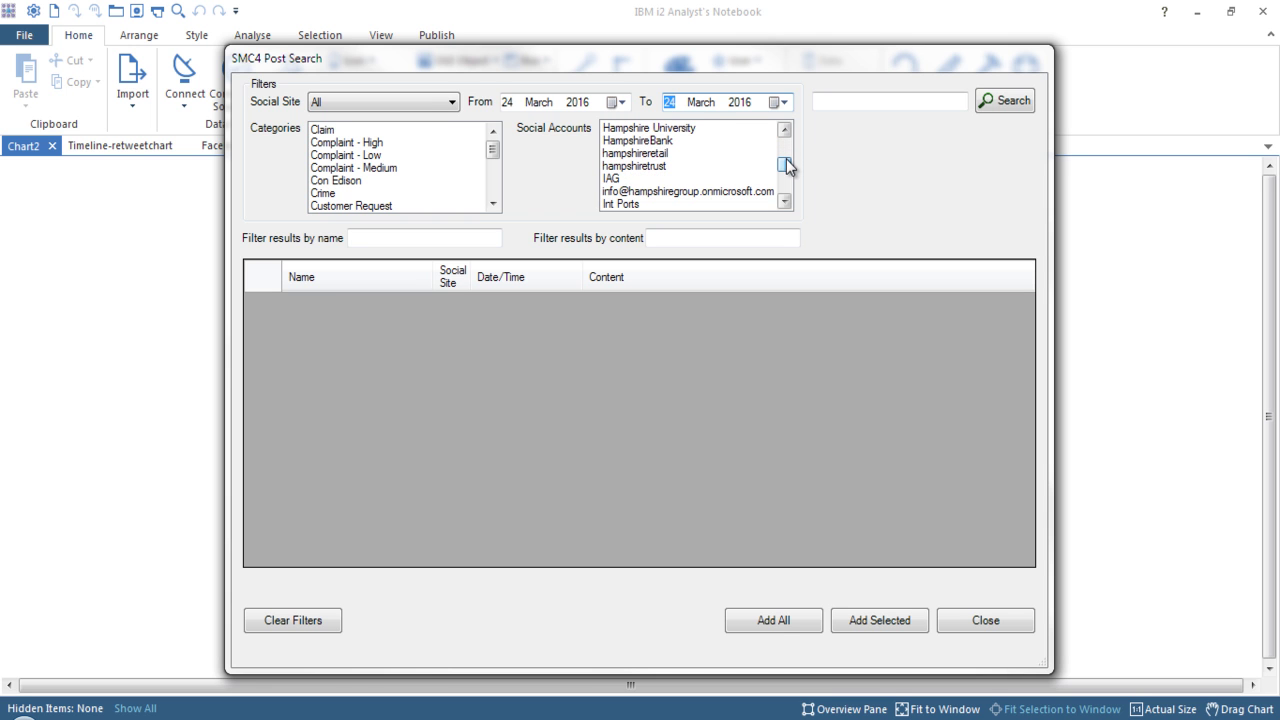
pyautogui.click(785, 130)
pyautogui.click(785, 130)
pyautogui.click(678, 128)
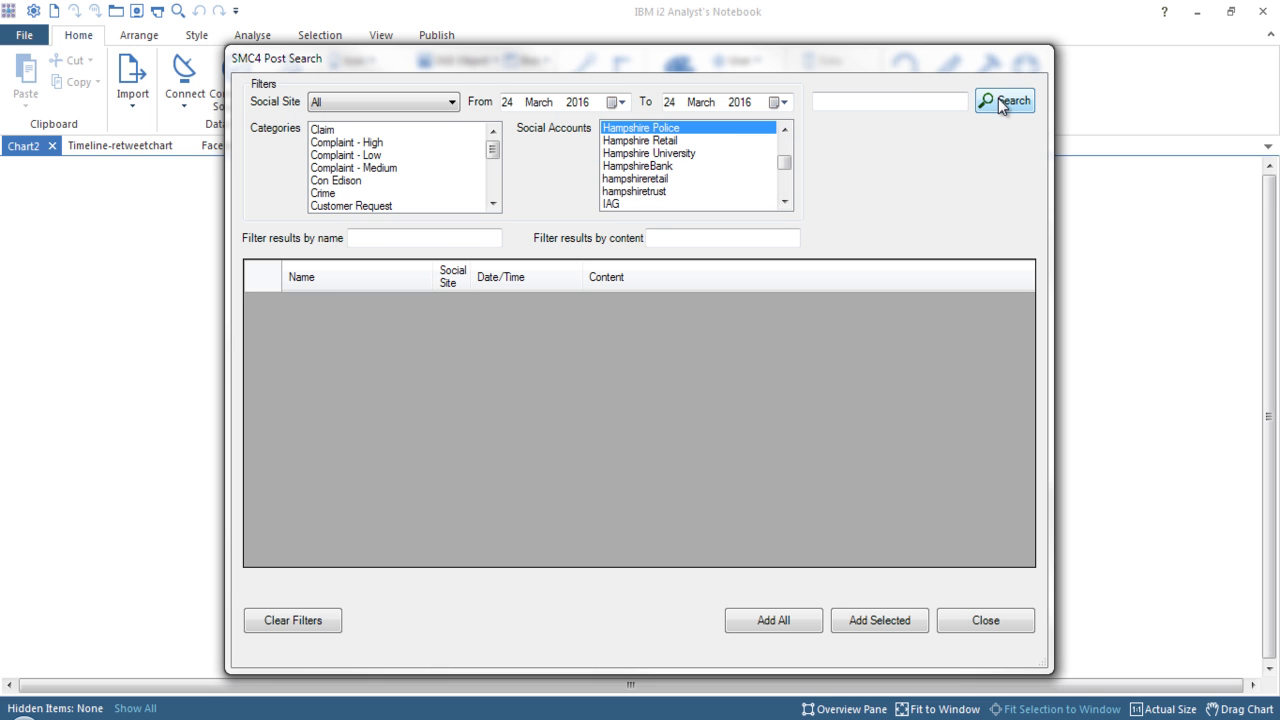
pyautogui.click(998, 100)
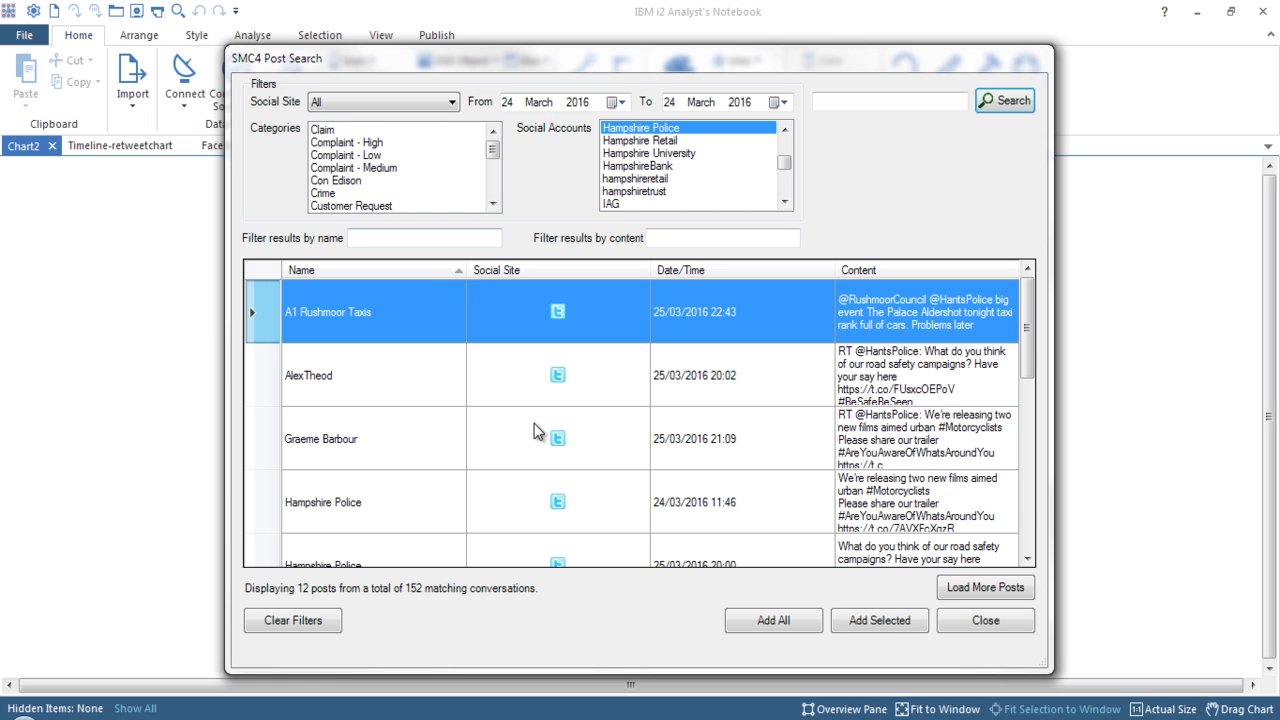
# Filter results by 'ham', review the Hampshire Police account details, and add the selected post.
pyautogui.click(418, 237)
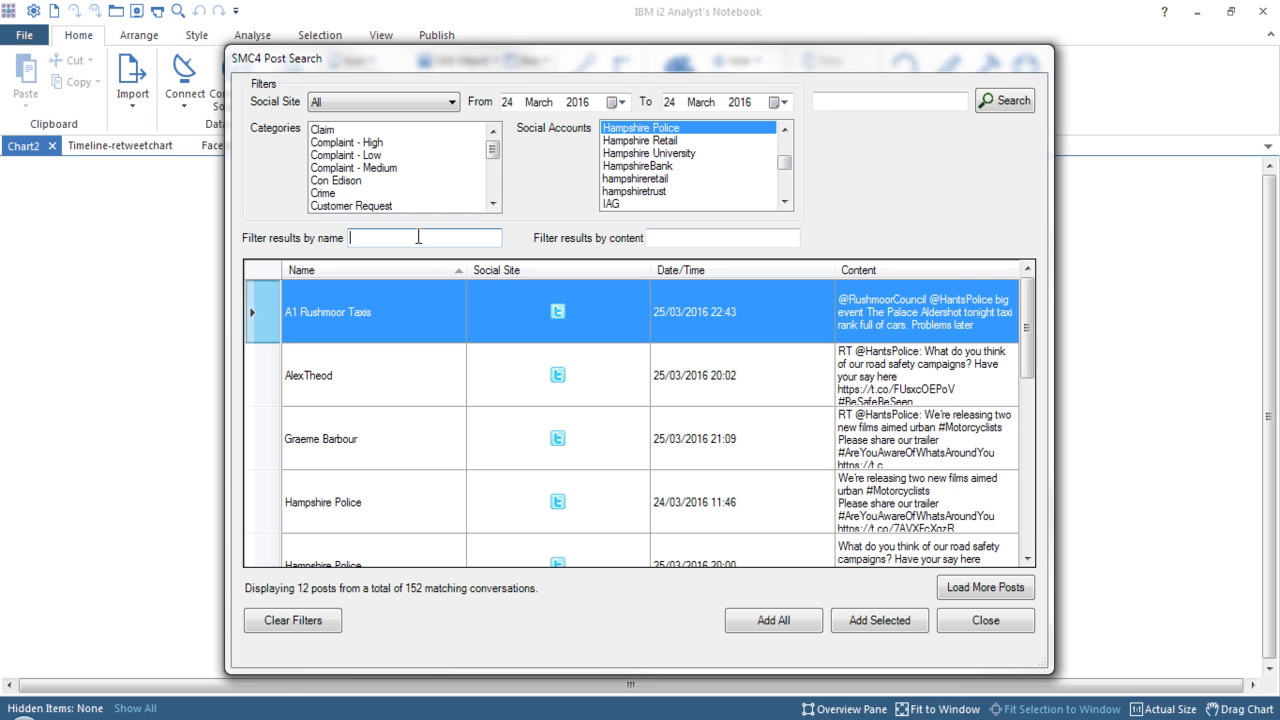
pyautogui.write('ham')
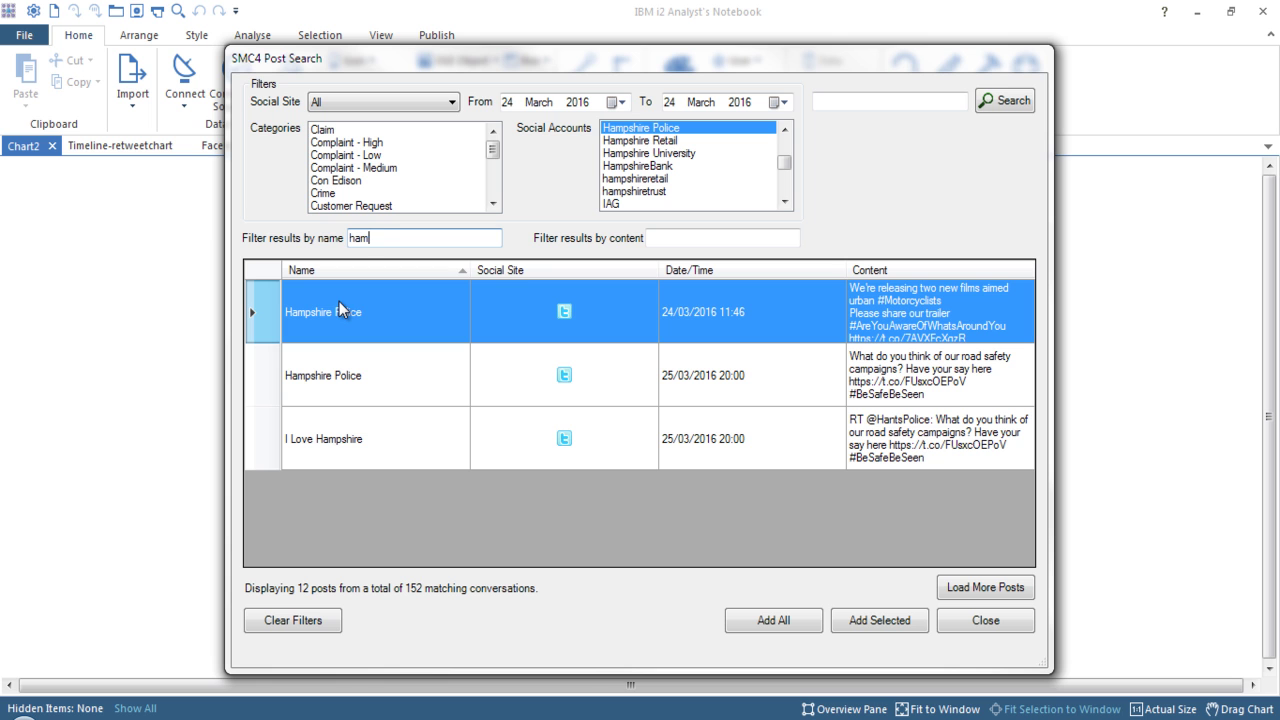
pyautogui.click(564, 312)
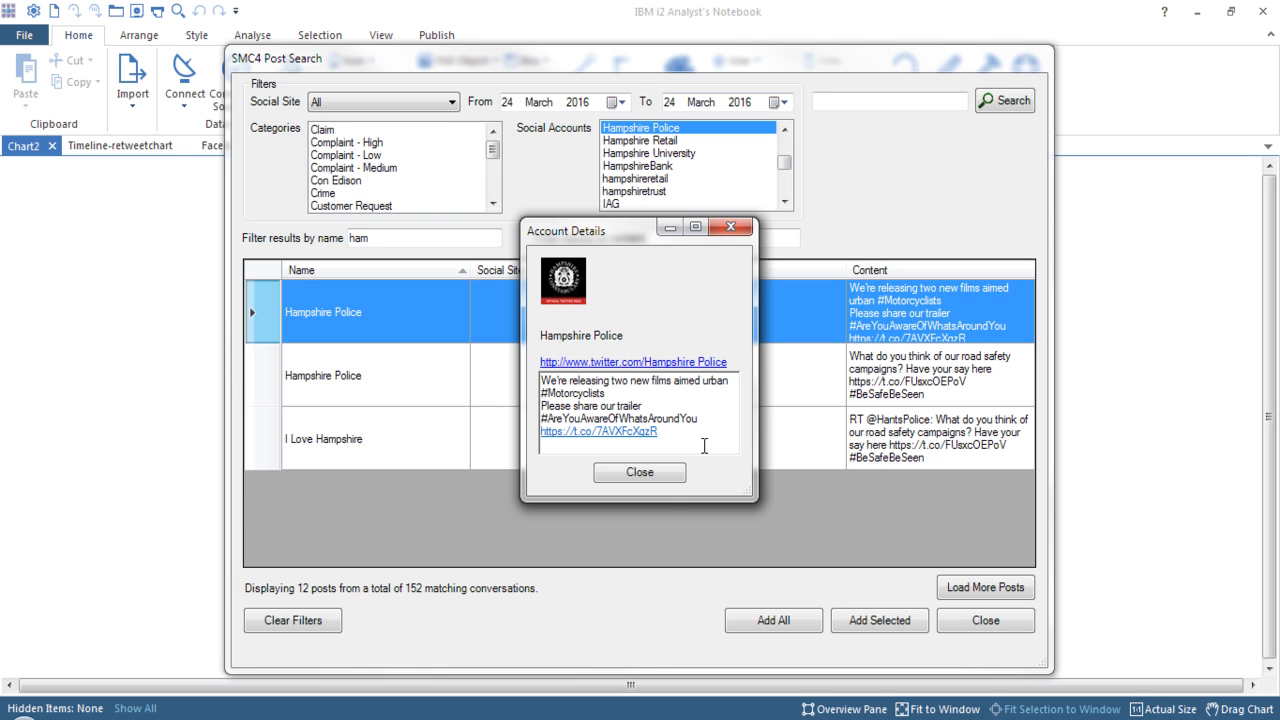
pyautogui.click(640, 473)
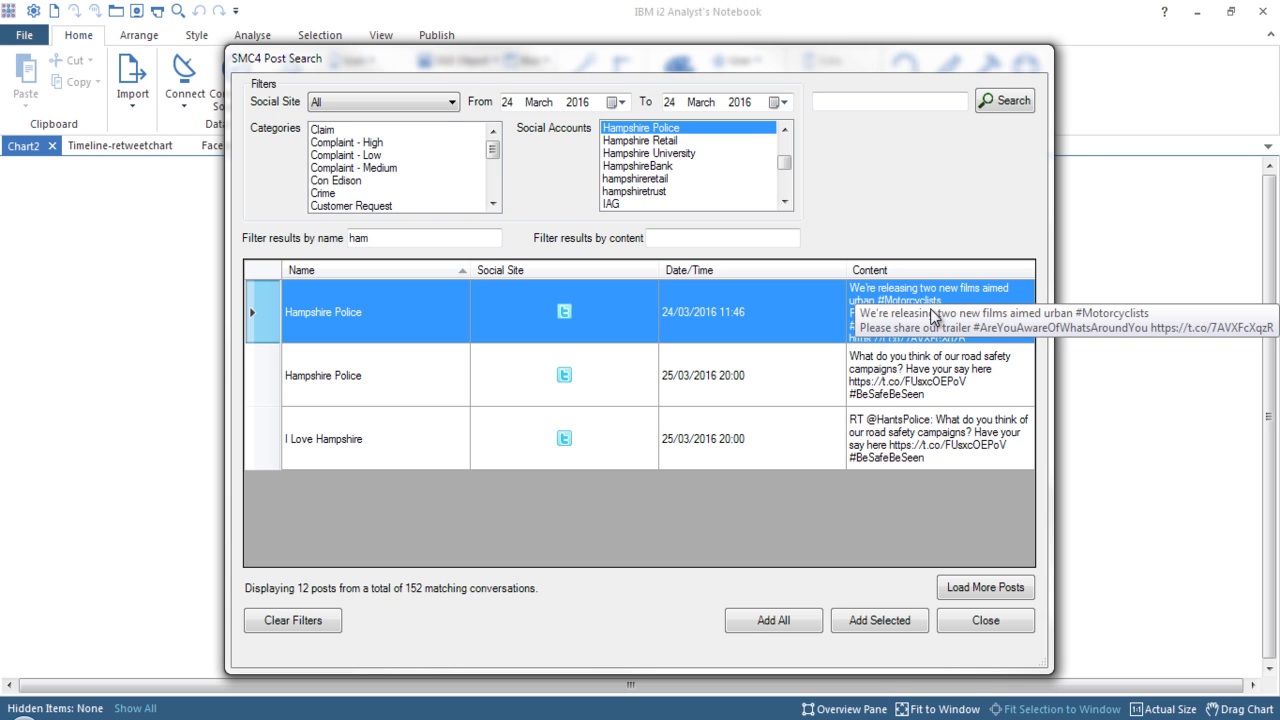
pyautogui.click(887, 621)
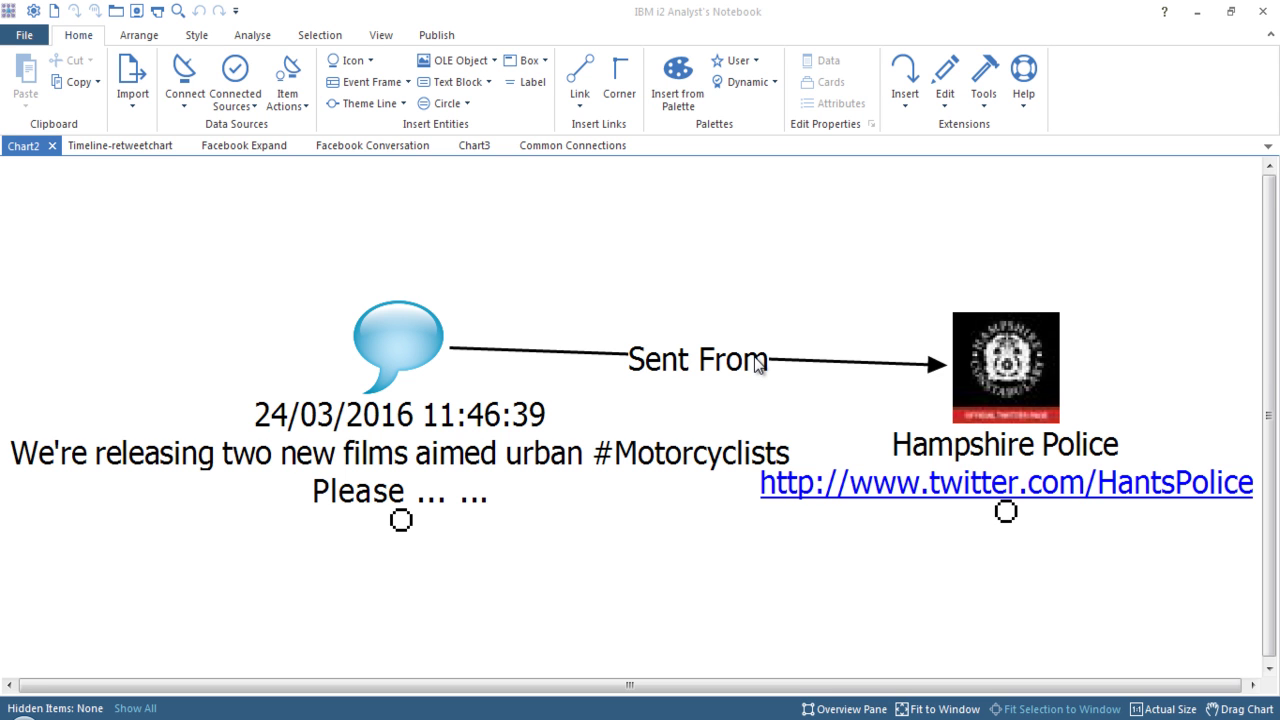
# Select the 24/03/2016 #Motorcyclists post entity linked to Hampshire Police on Chart2.
pyautogui.click(398, 345)
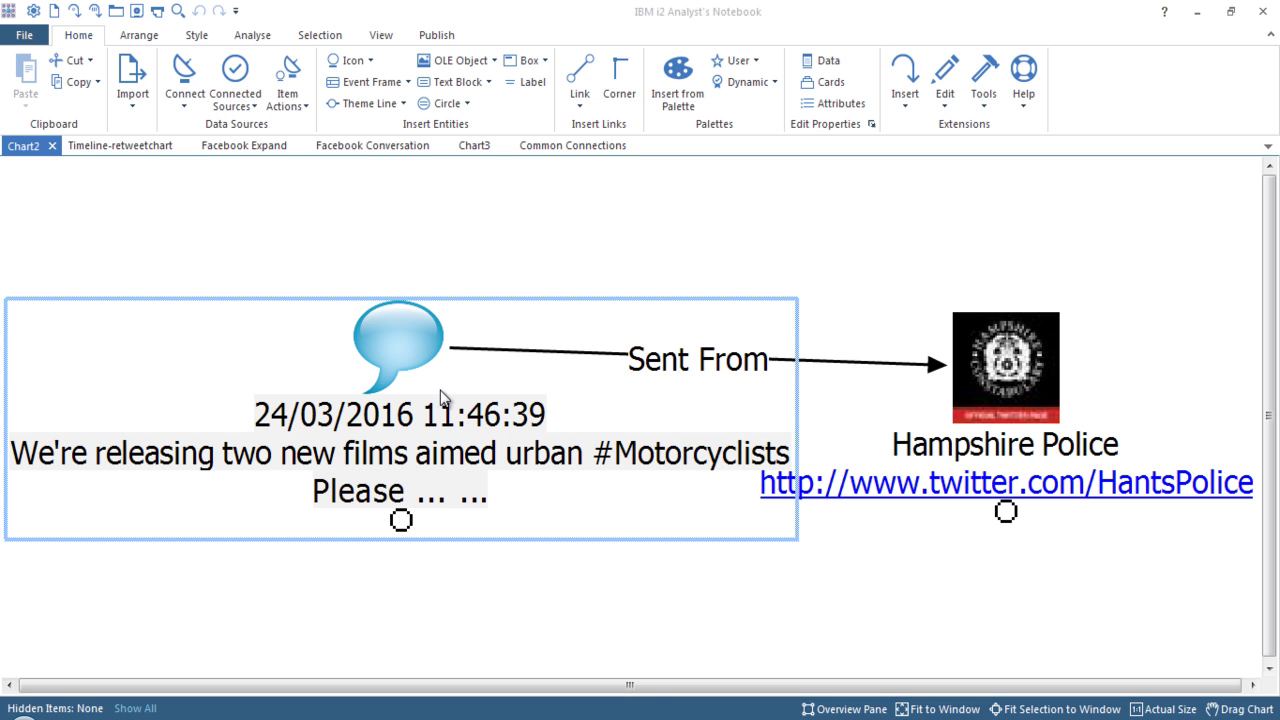
# Use SMC4 Retrieve Retweets on the post to load all retweeting accounts onto Chart2.
pyautogui.rightClick(406, 348)
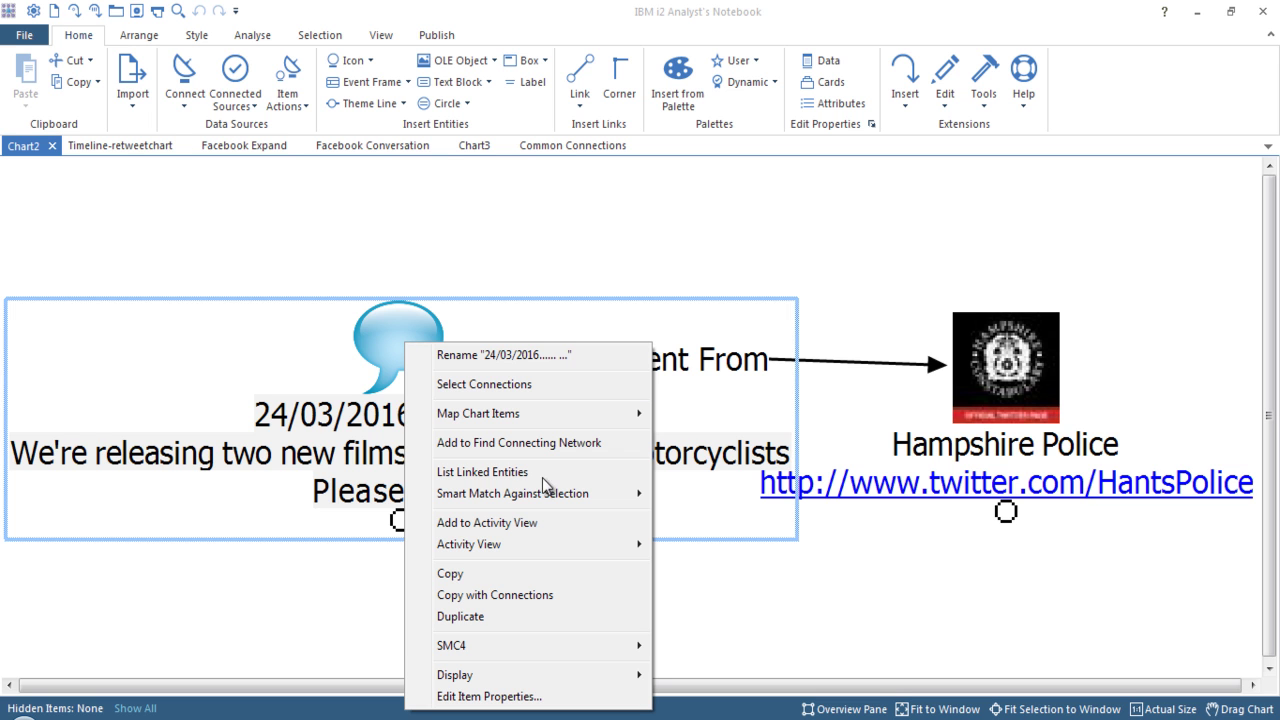
pyautogui.moveTo(588, 652)
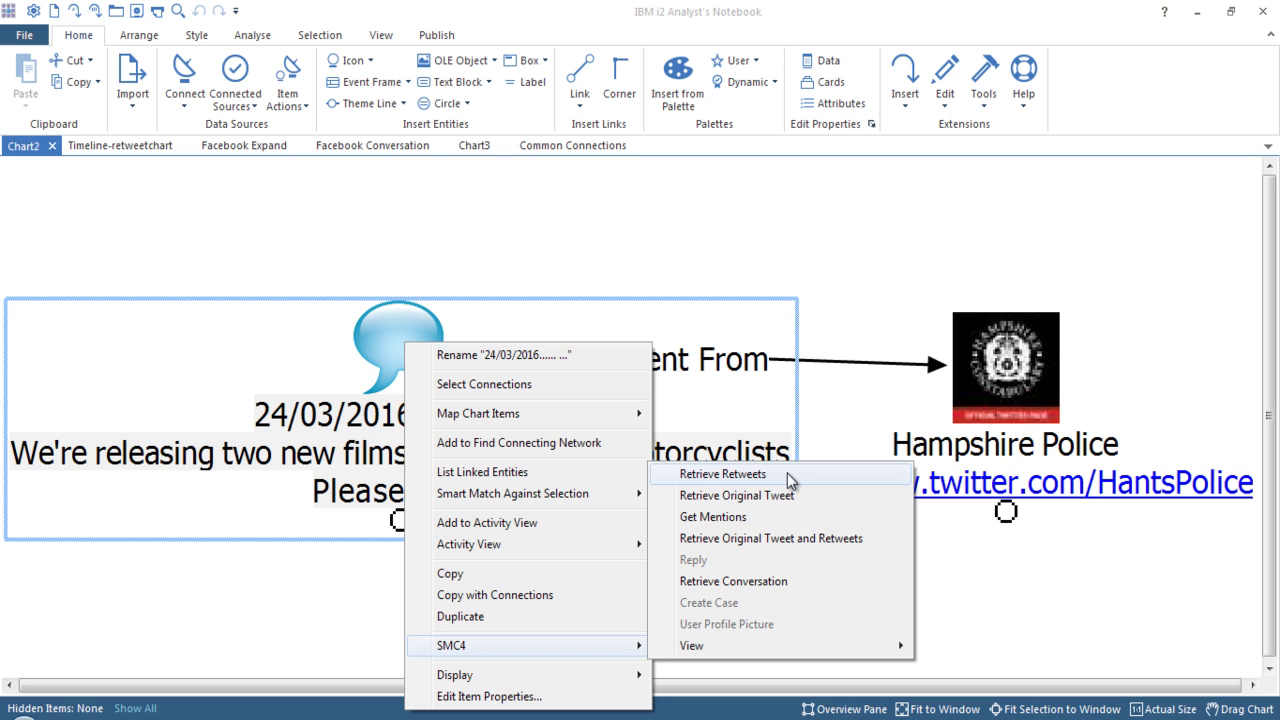
pyautogui.click(790, 478)
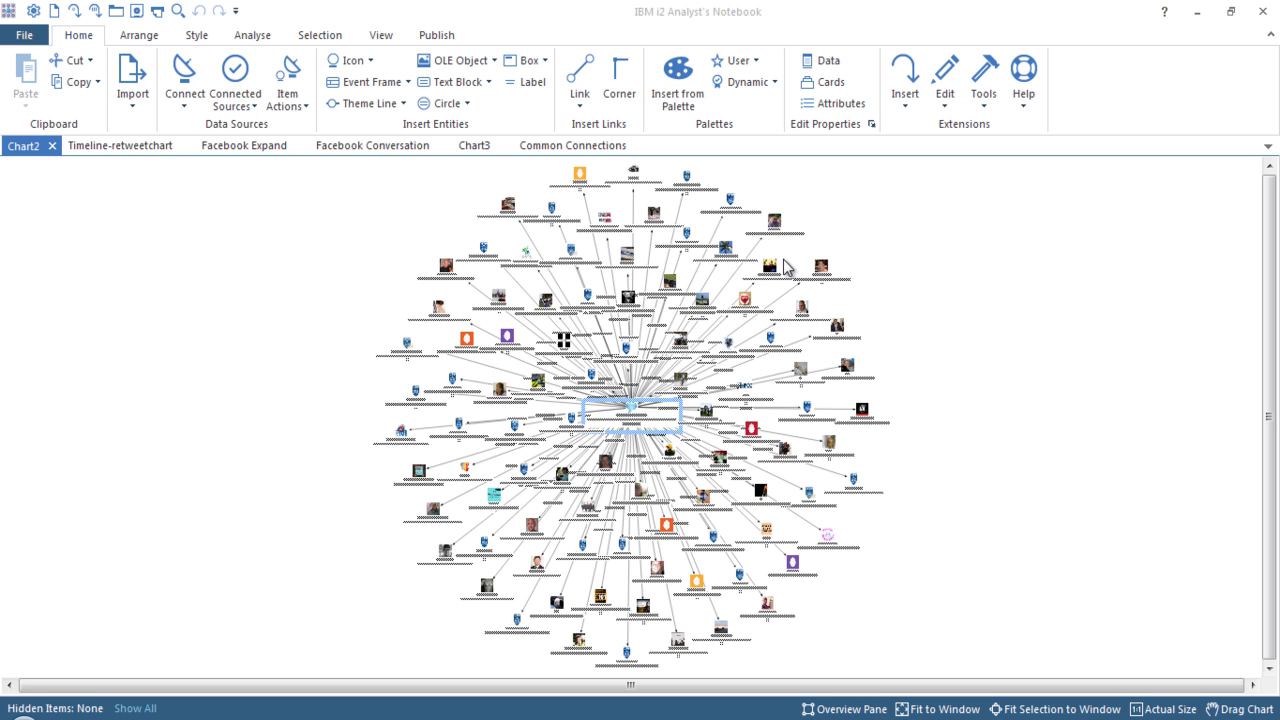
pyautogui.rightClick(842, 212)
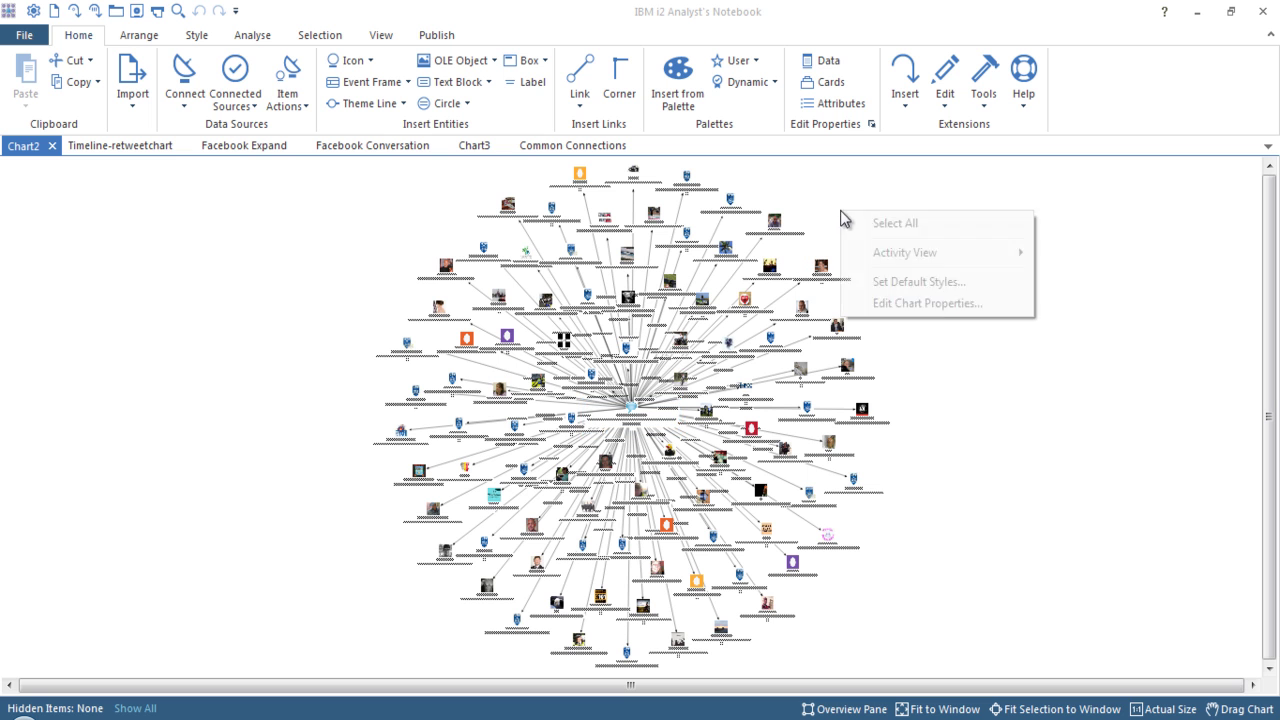
# Apply a circular layout to Chart2's accounts from the Arrange tab.
pyautogui.click(829, 194)
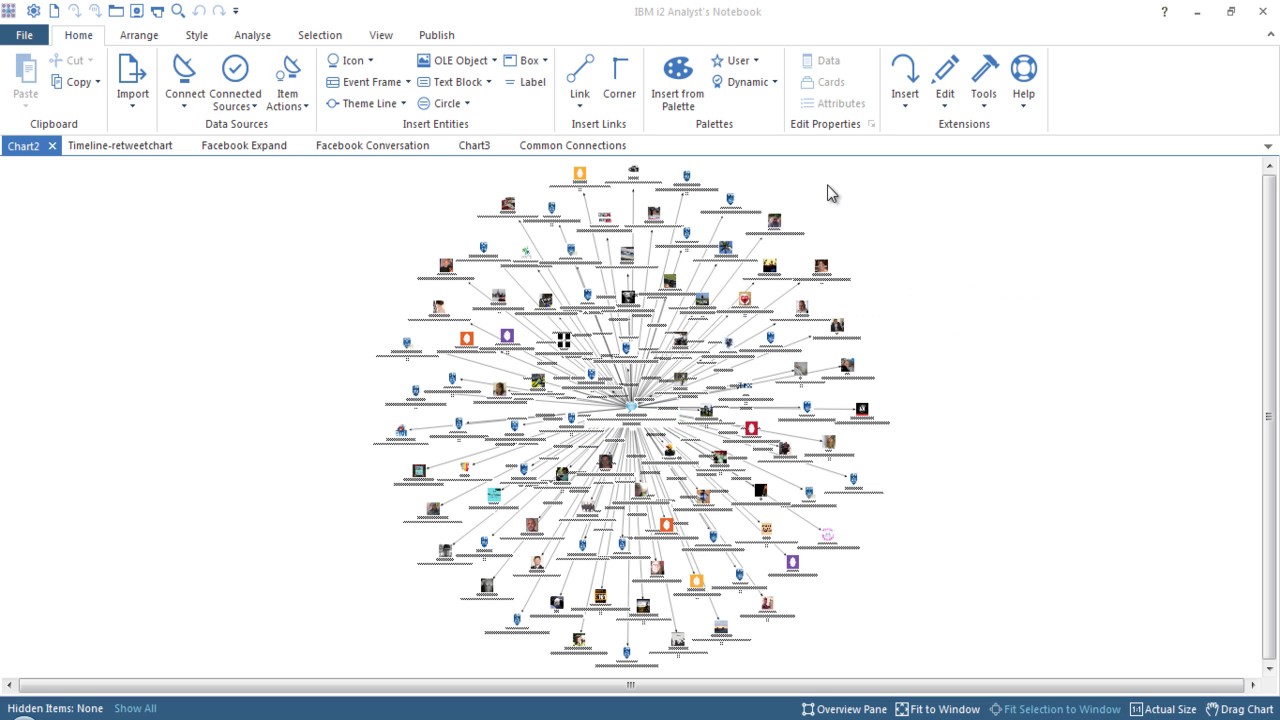
pyautogui.click(250, 36)
pyautogui.click(152, 36)
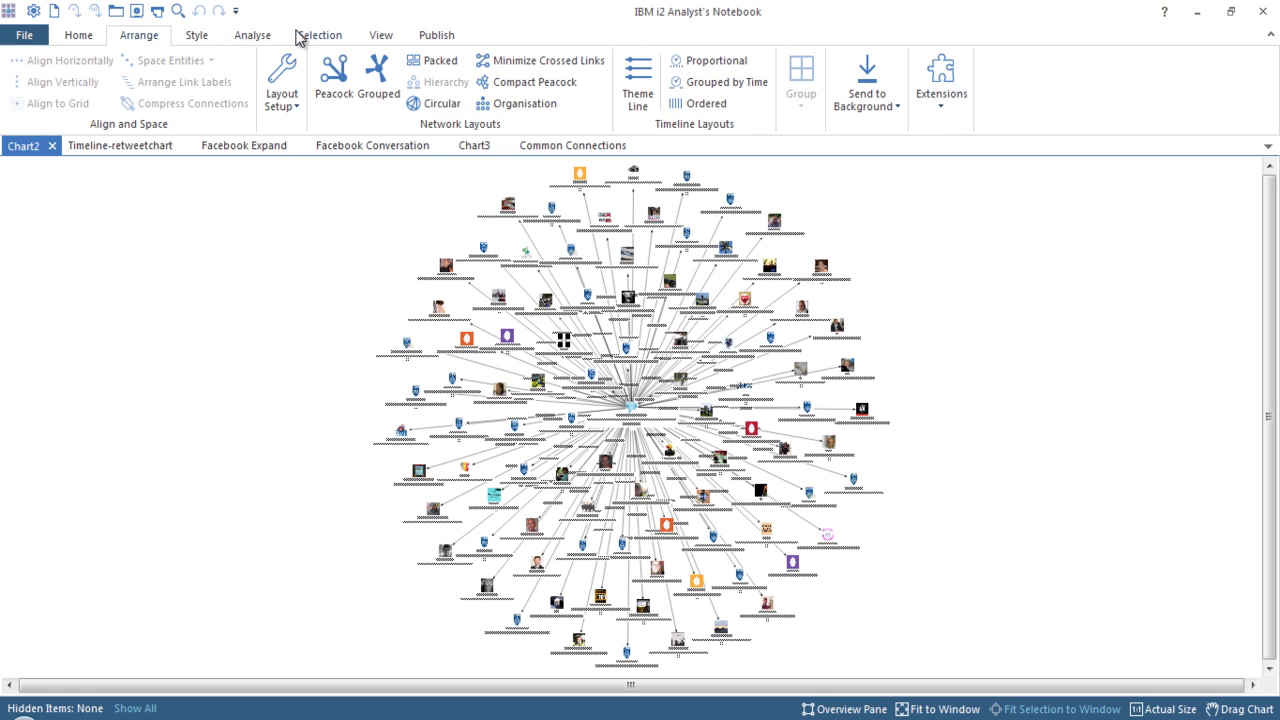
pyautogui.click(416, 104)
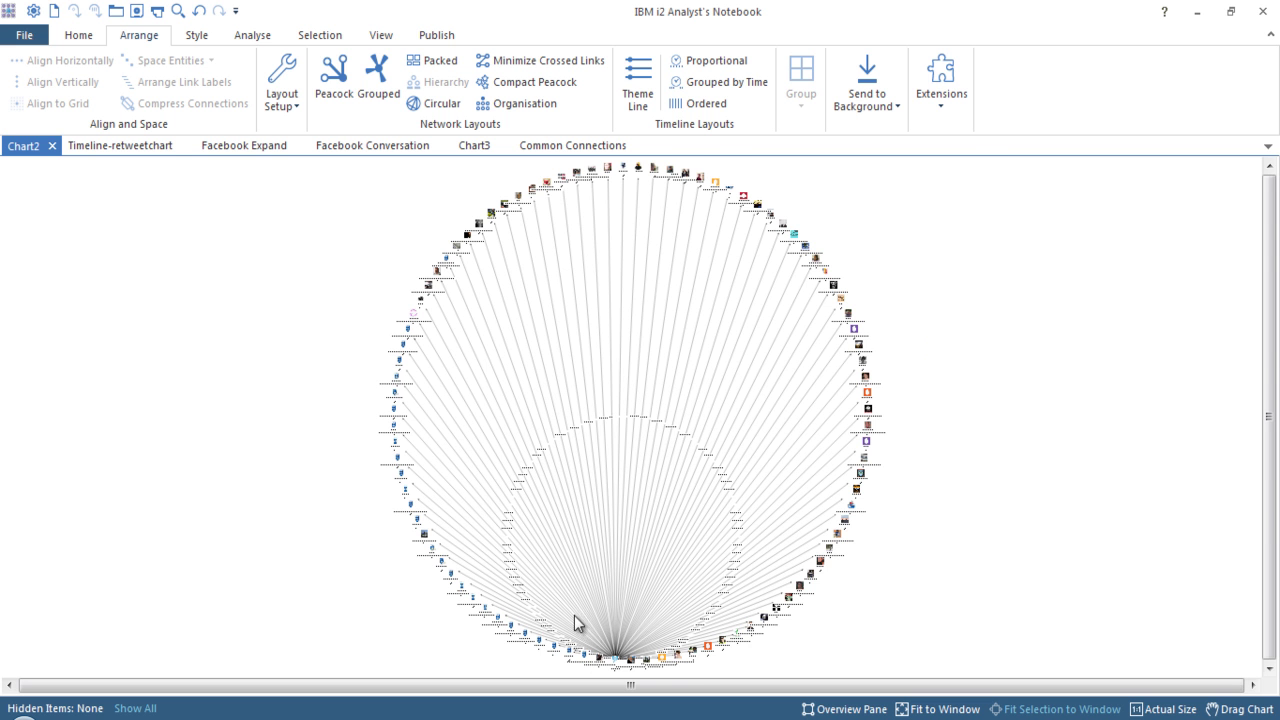
# Select the central post entity, then select every item on the chart.
pyautogui.scroll(1, 625, 660)
pyautogui.scroll(1, 625, 660)
pyautogui.click(615, 668)
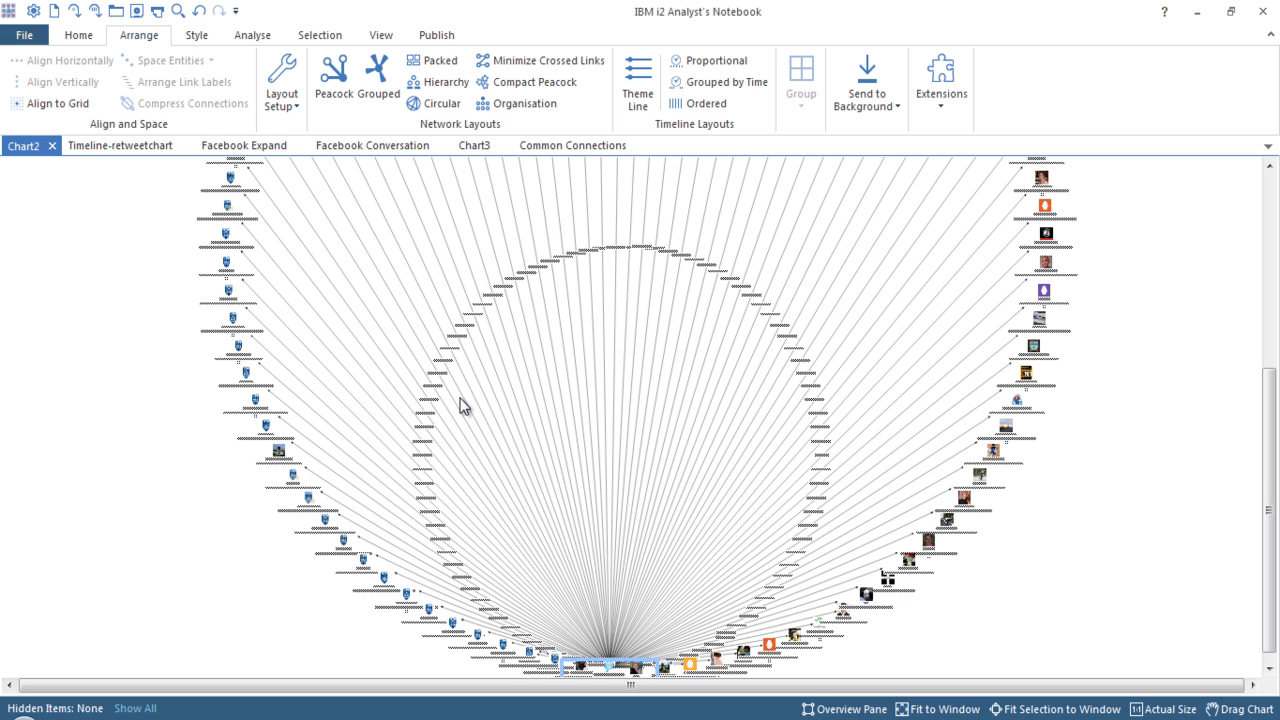
pyautogui.scroll(-3, 629, 306)
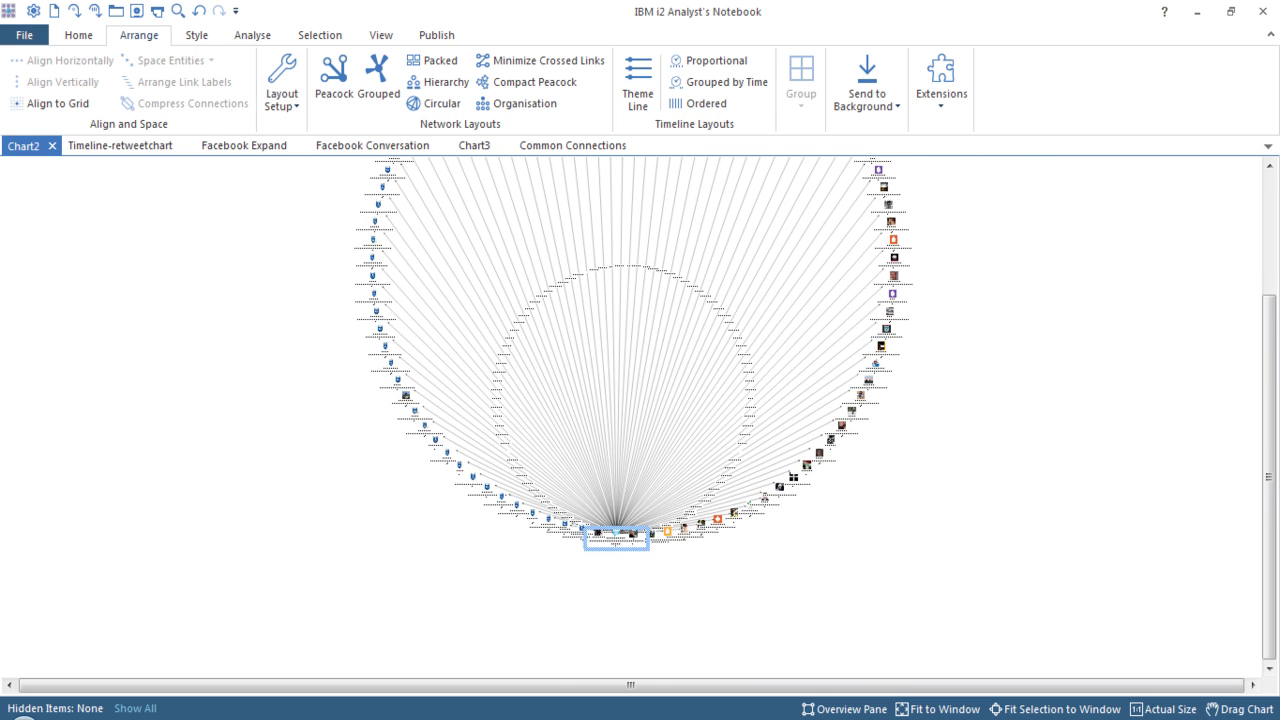
pyautogui.moveTo(1270, 432); pyautogui.dragTo(1271, 289)
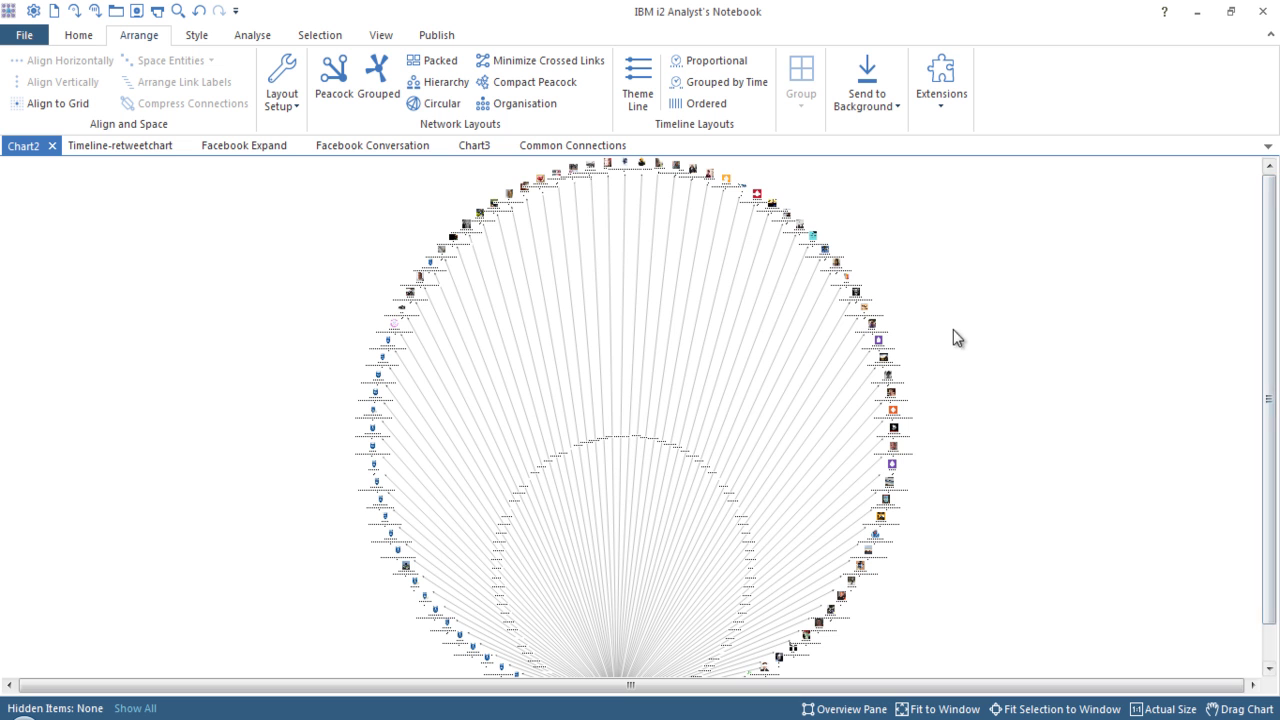
pyautogui.rightClick(899, 267)
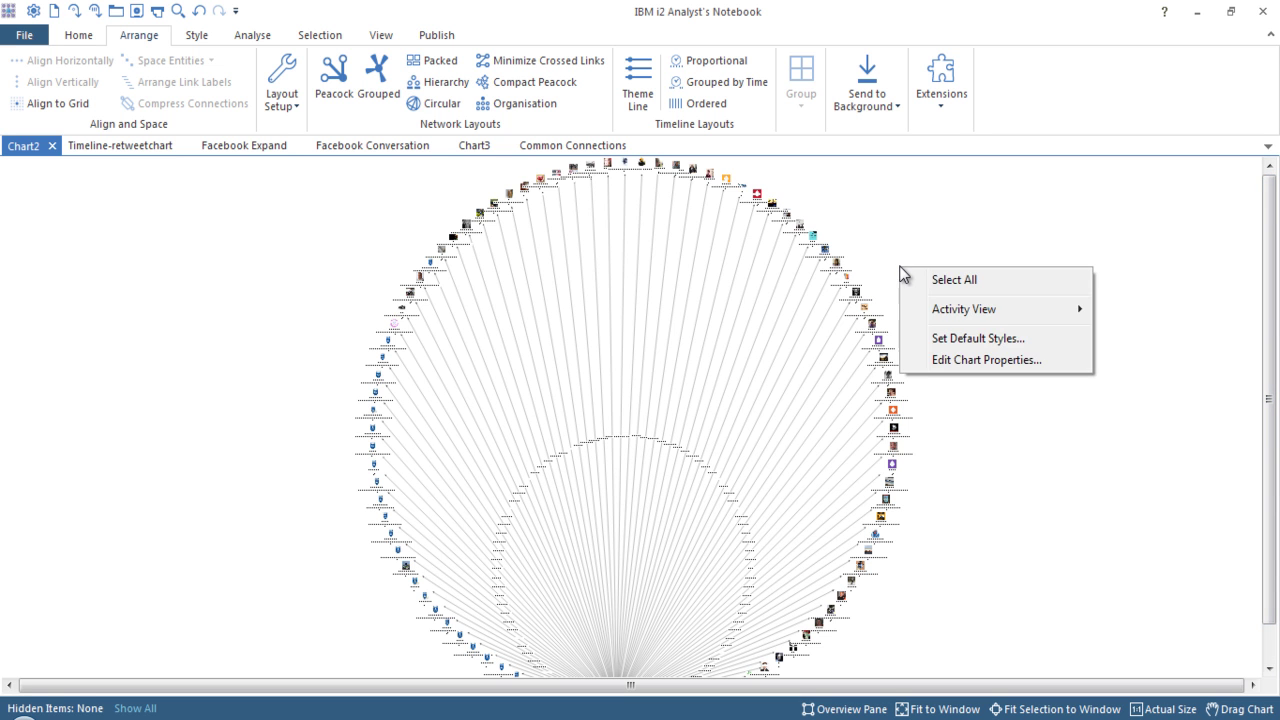
pyautogui.click(944, 282)
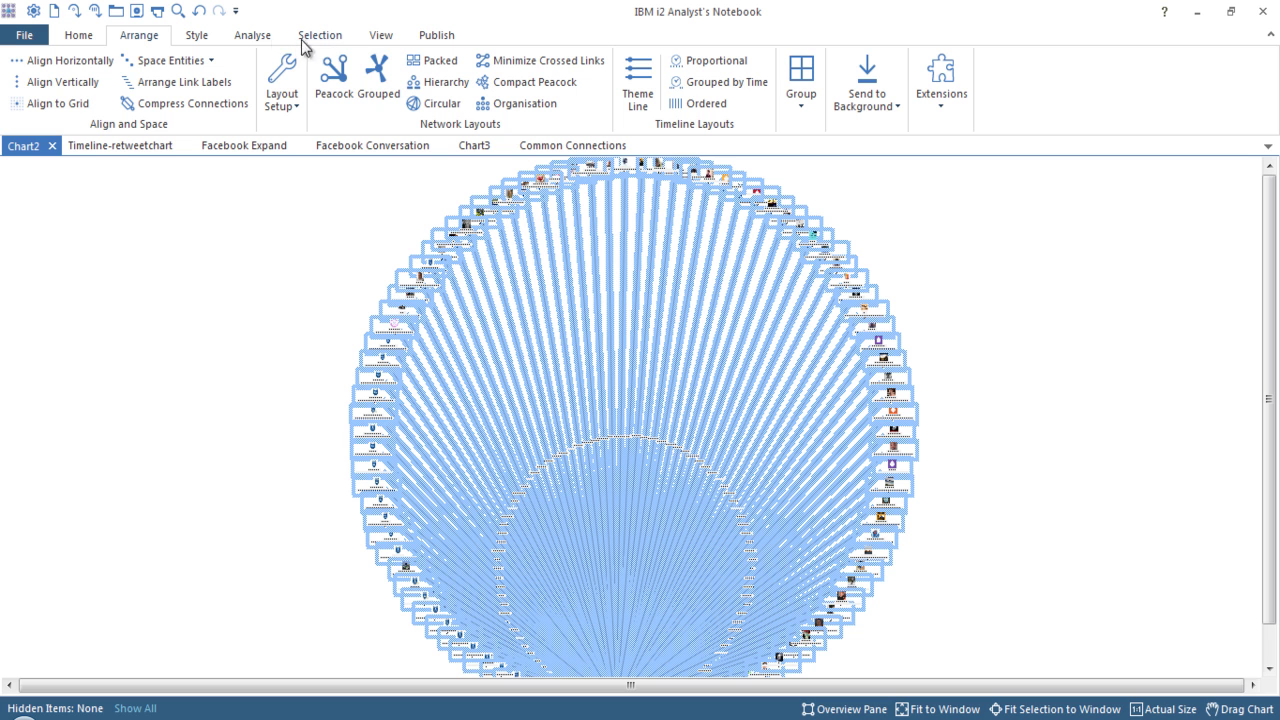
# Copy the selected items with their connections into a new timeline chart, Chart4.
pyautogui.click(264, 42)
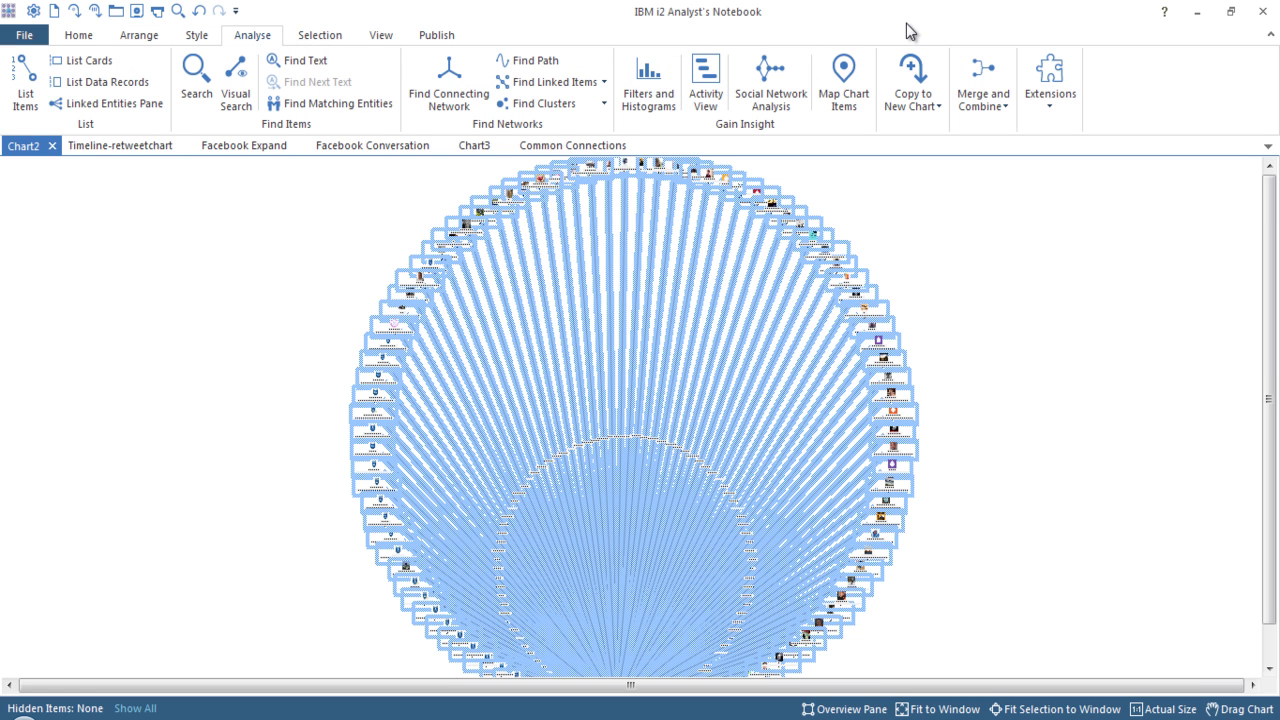
pyautogui.click(916, 96)
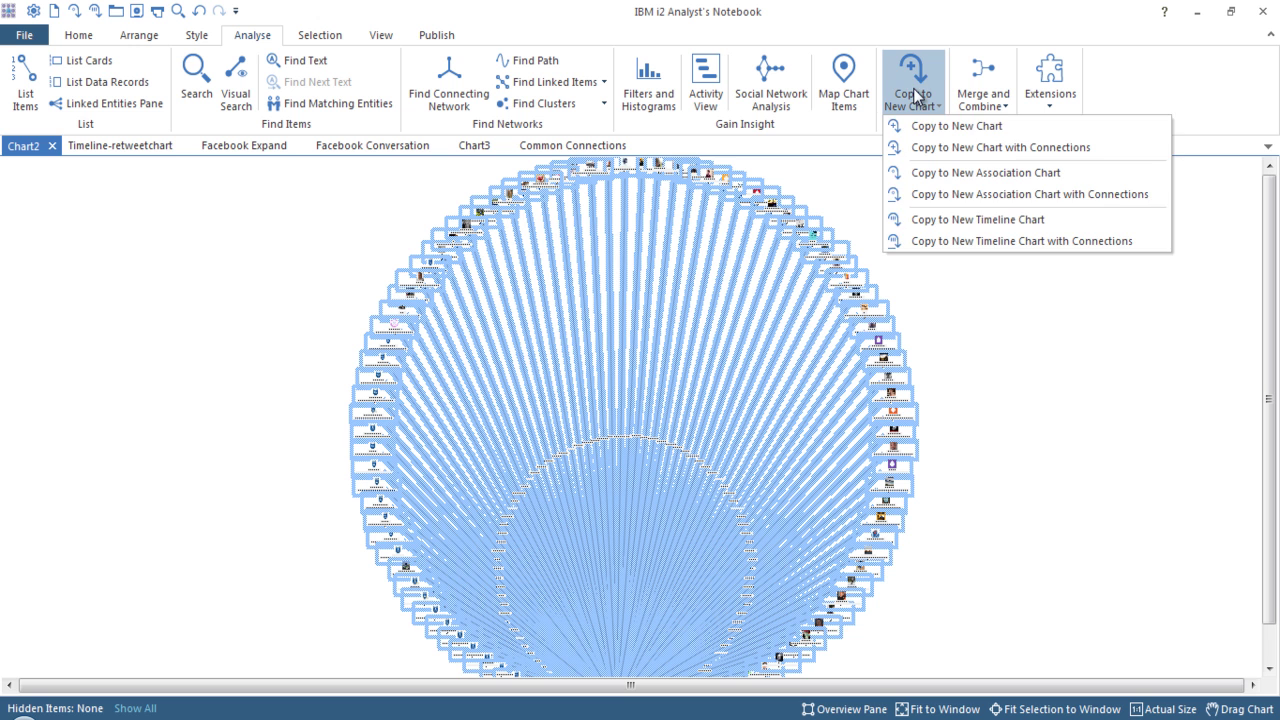
pyautogui.click(980, 240)
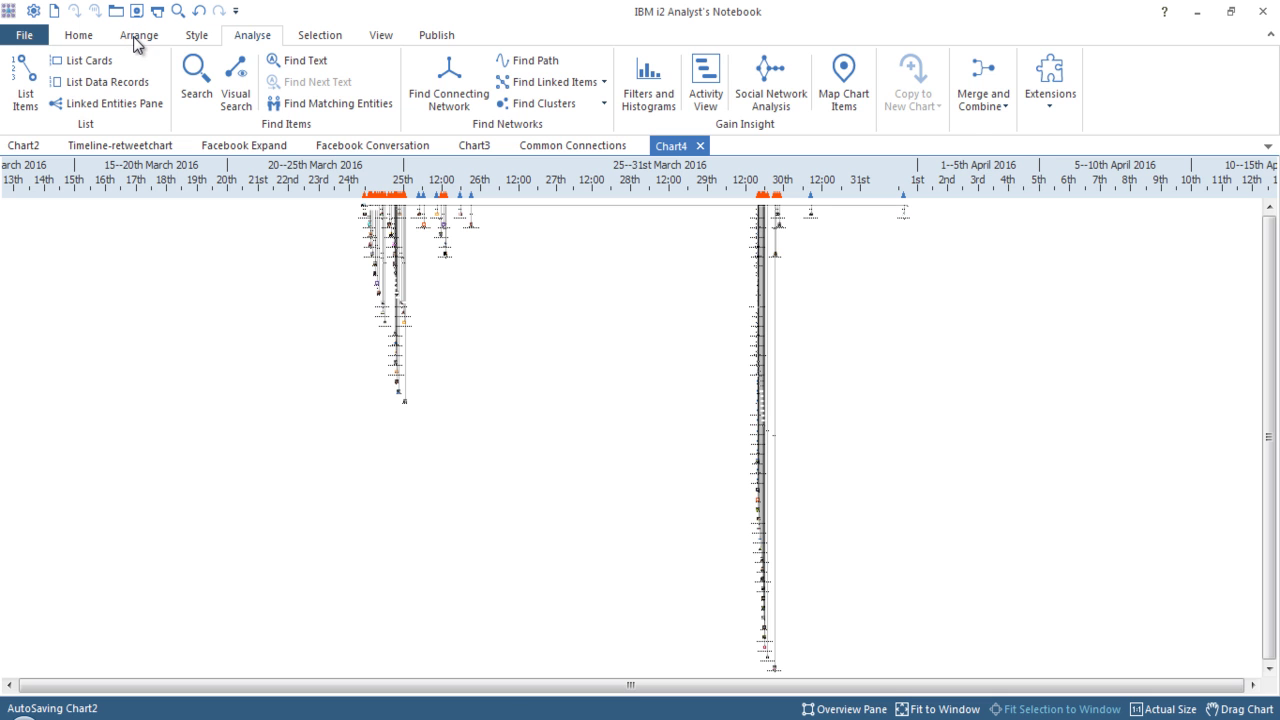
# Apply the Grouped by Time timeline layout, then zoom and pan onto the late-March clusters.
pyautogui.click(137, 42)
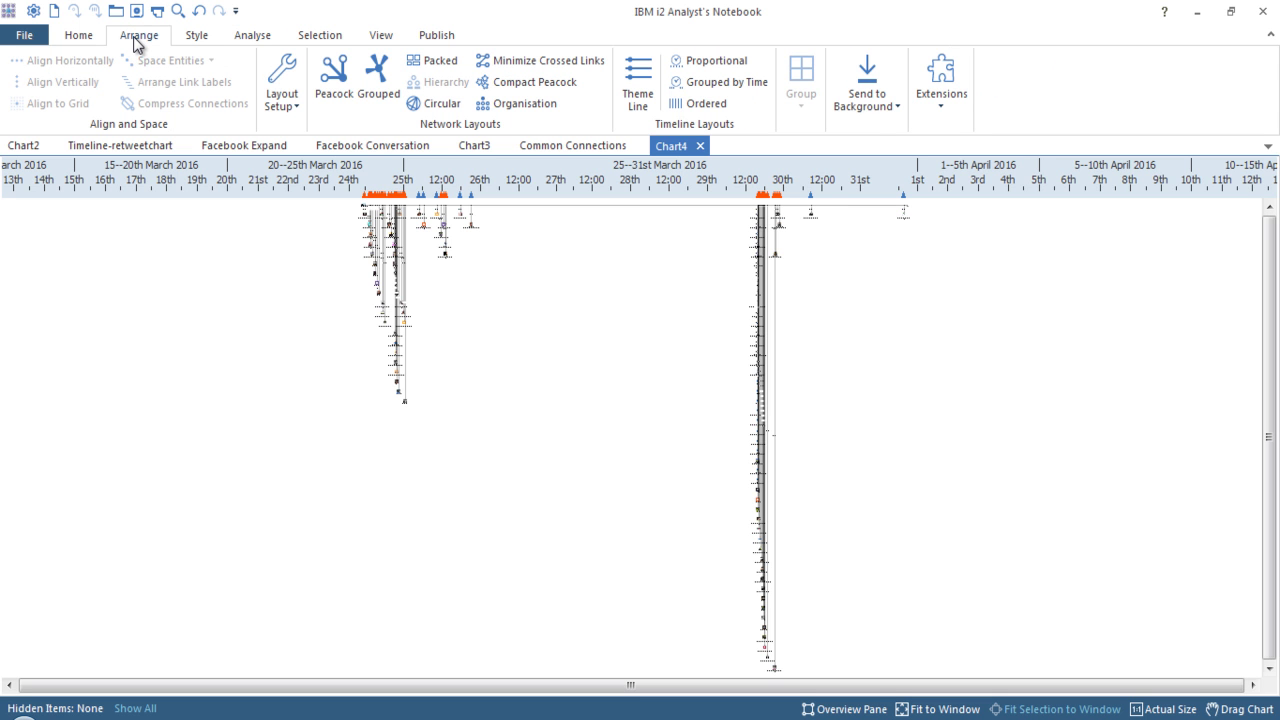
pyautogui.click(712, 81)
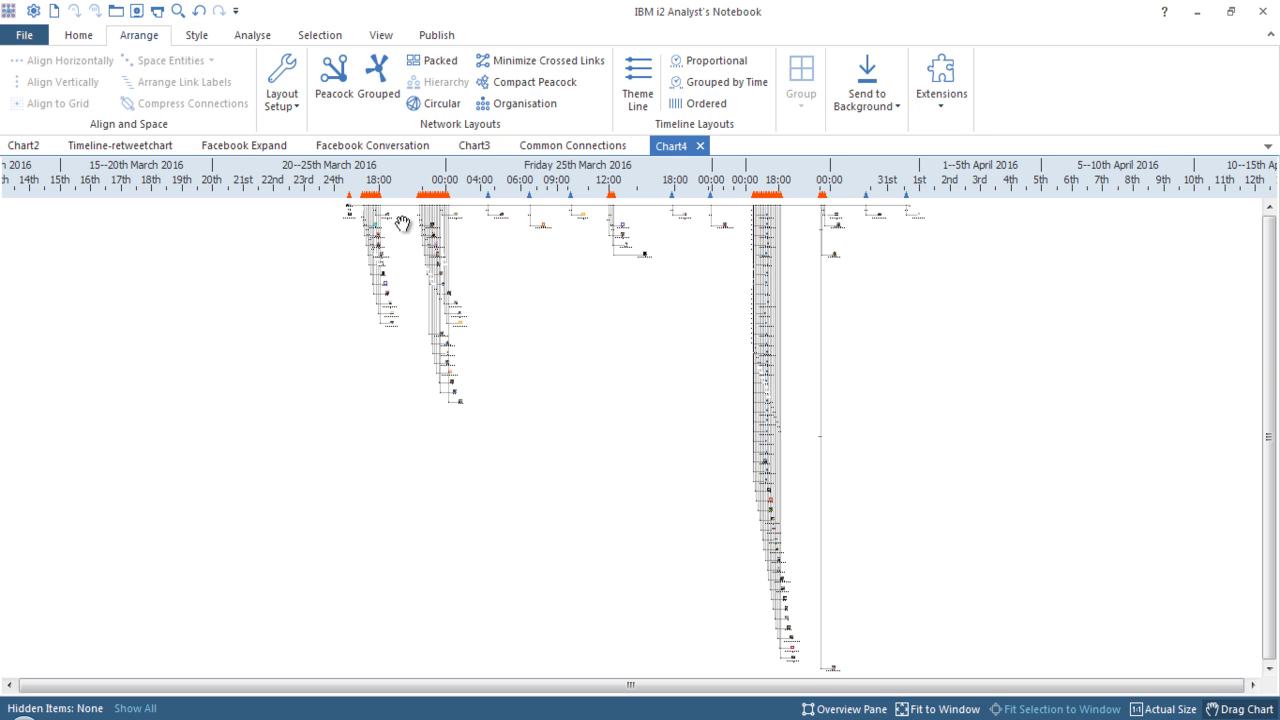
pyautogui.scroll(3, 402, 220)
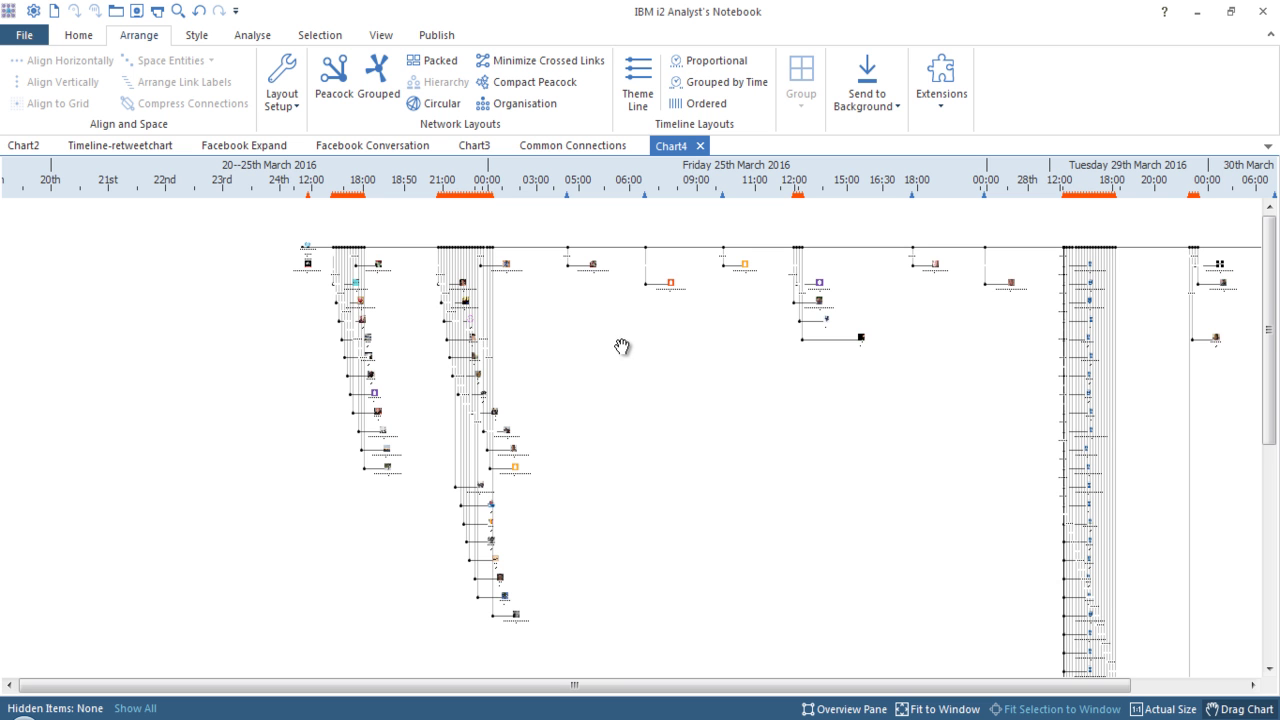
pyautogui.moveTo(694, 329); pyautogui.dragTo(498, 304)
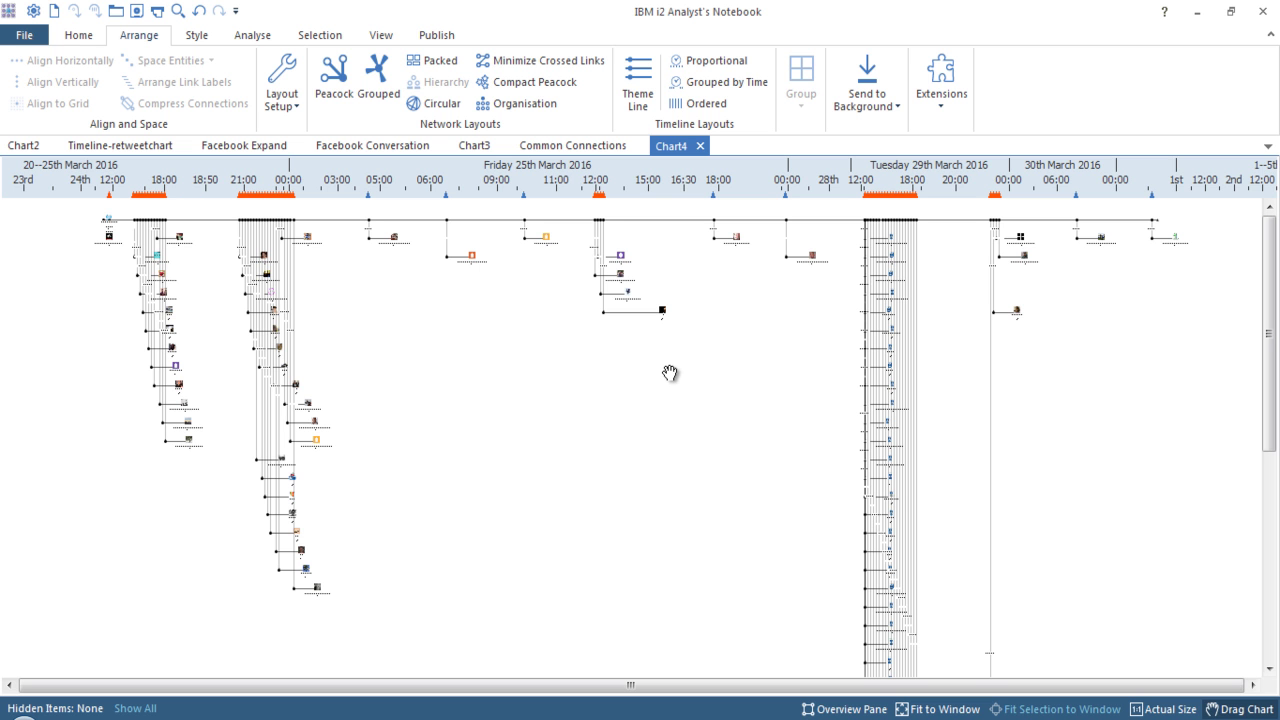
pyautogui.click(852, 162)
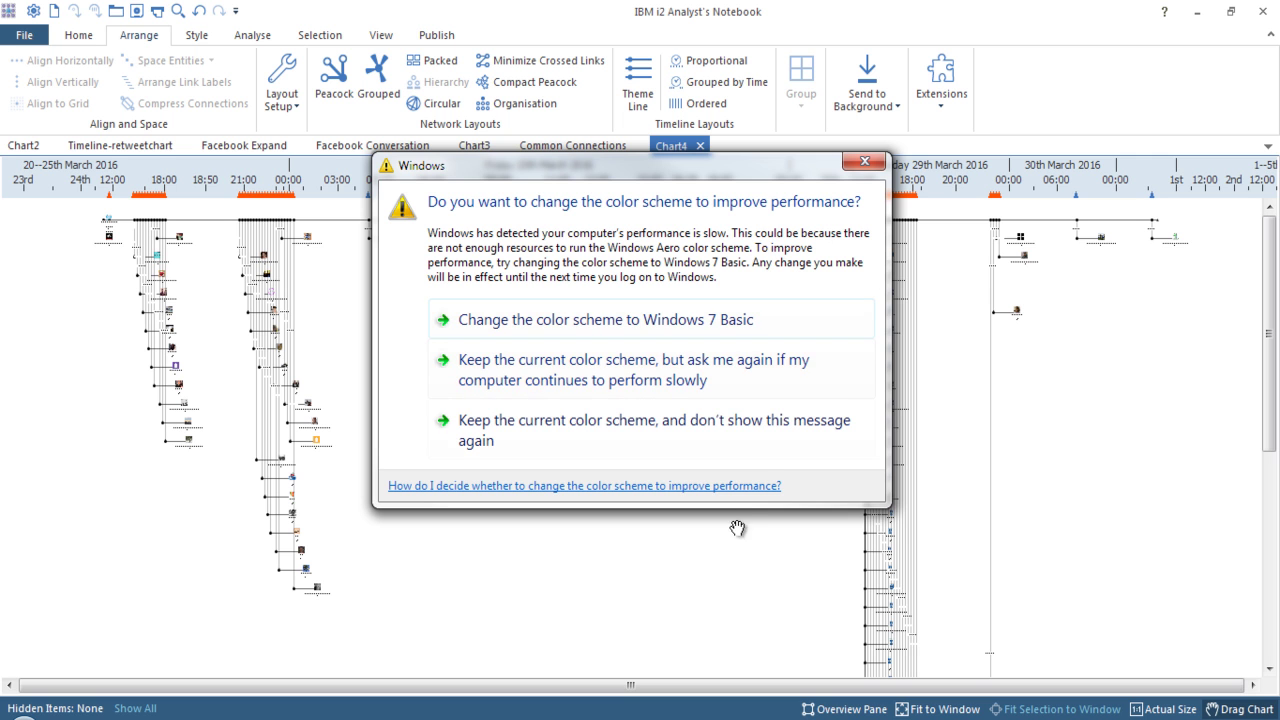
# Keep the current colour scheme permanently, then switch to the Facebook Expand chart.
pyautogui.click(759, 455)
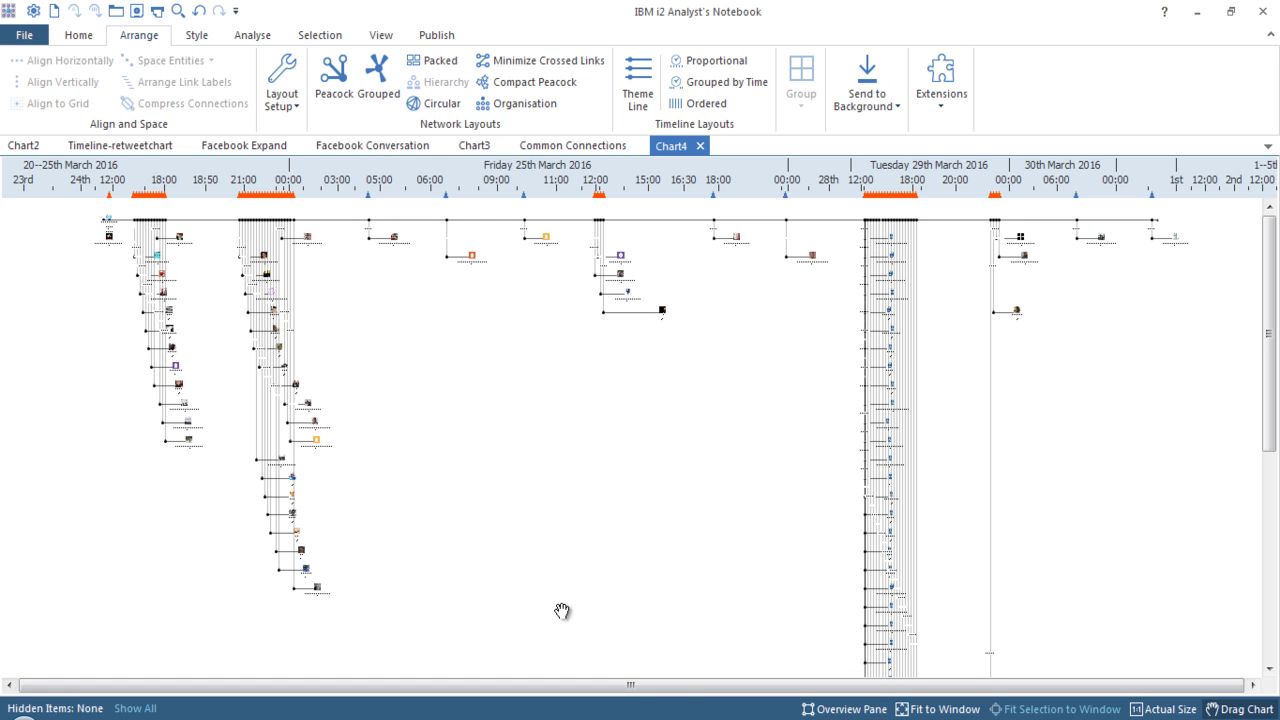
pyautogui.click(252, 146)
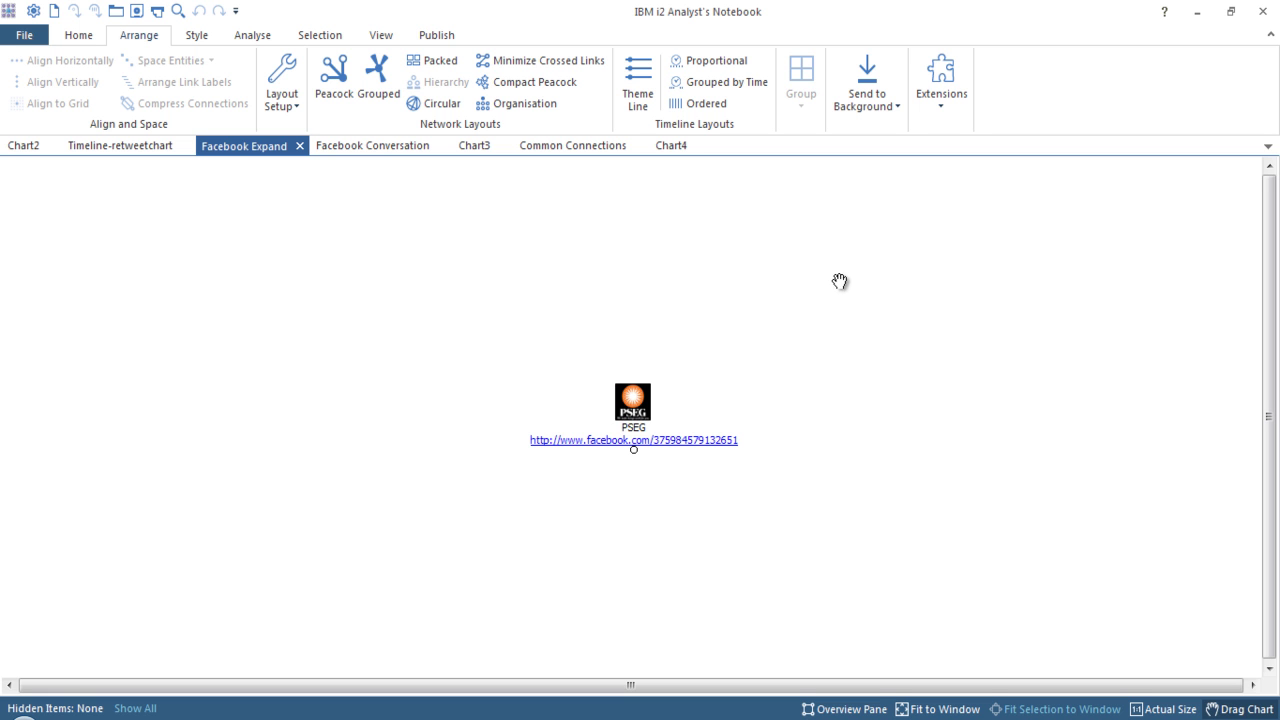
# Open SMC4 Expand Posts for the PSEG Facebook entity.
pyautogui.click(634, 405)
pyautogui.rightClick(634, 405)
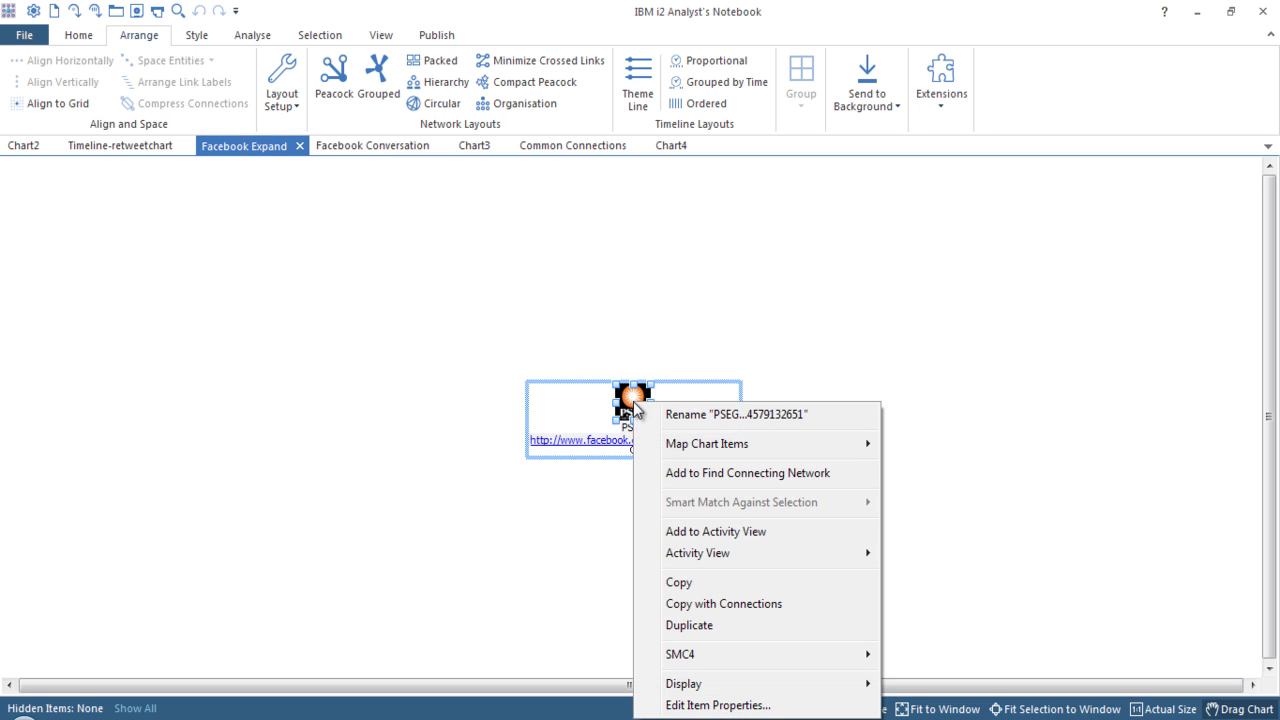
pyautogui.moveTo(818, 662)
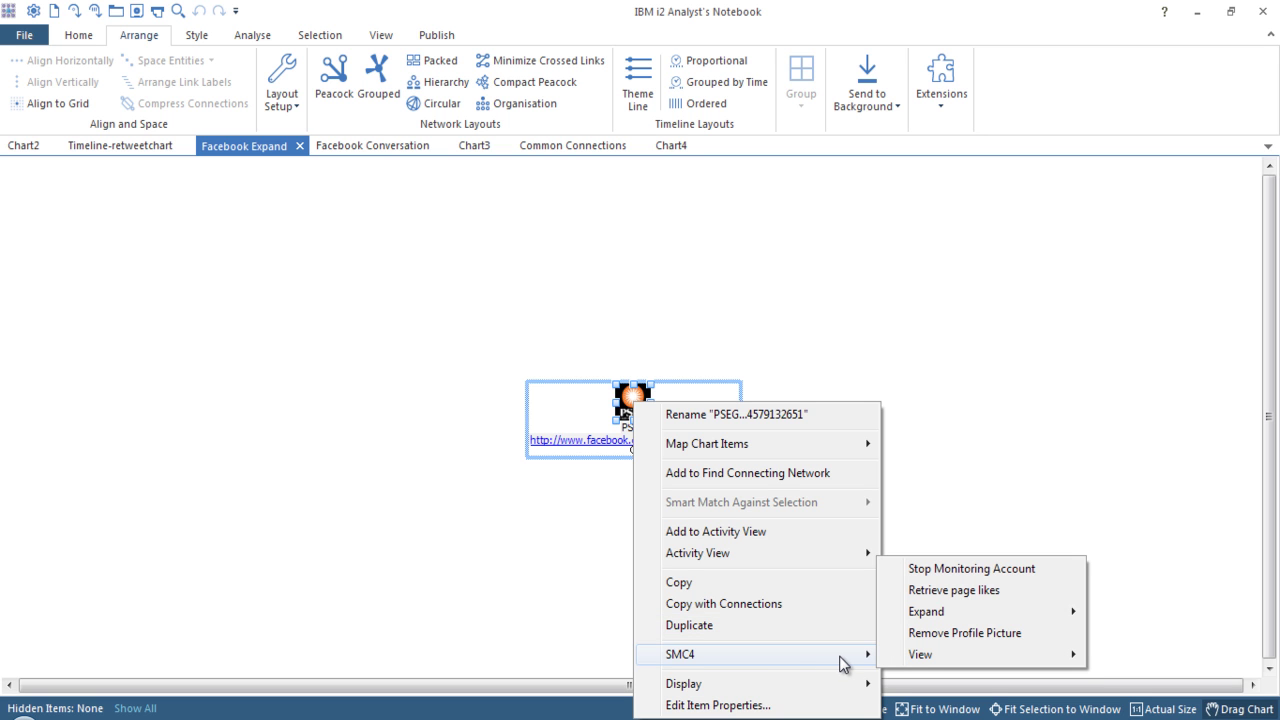
pyautogui.moveTo(985, 613)
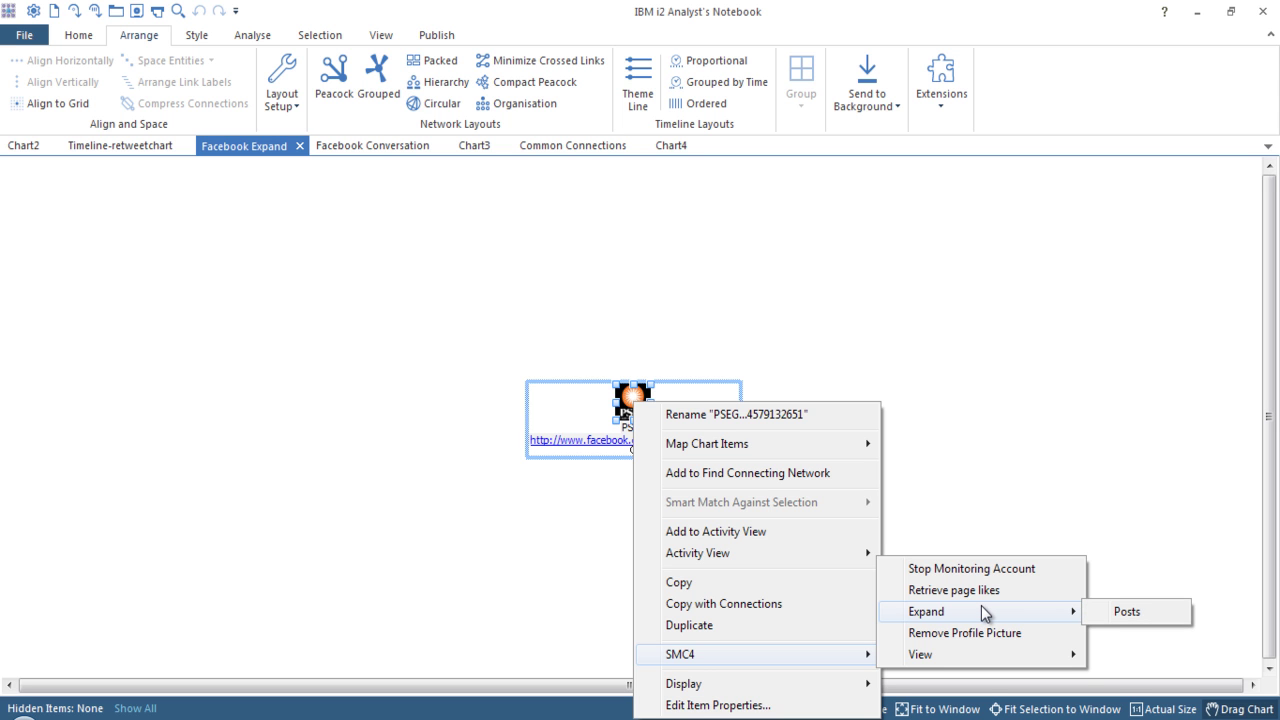
pyautogui.click(1148, 613)
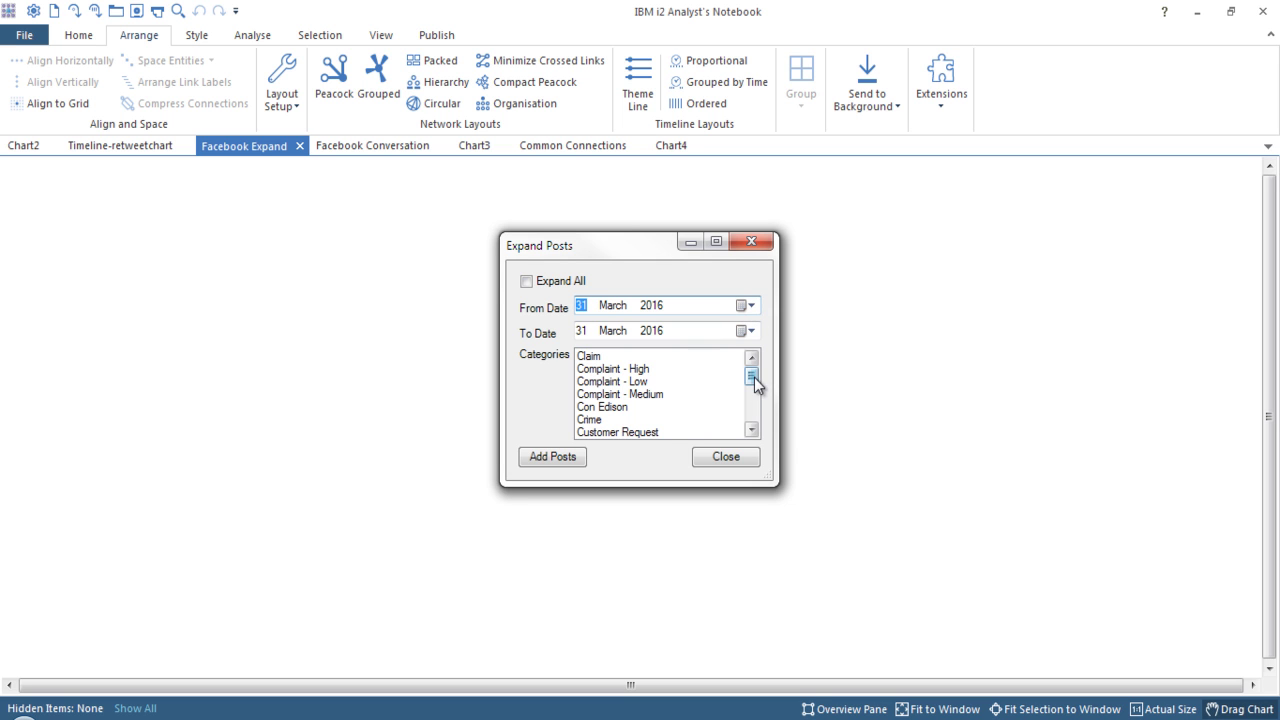
# Tick Expand All and add every PSEG post to the chart.
pyautogui.click(556, 278)
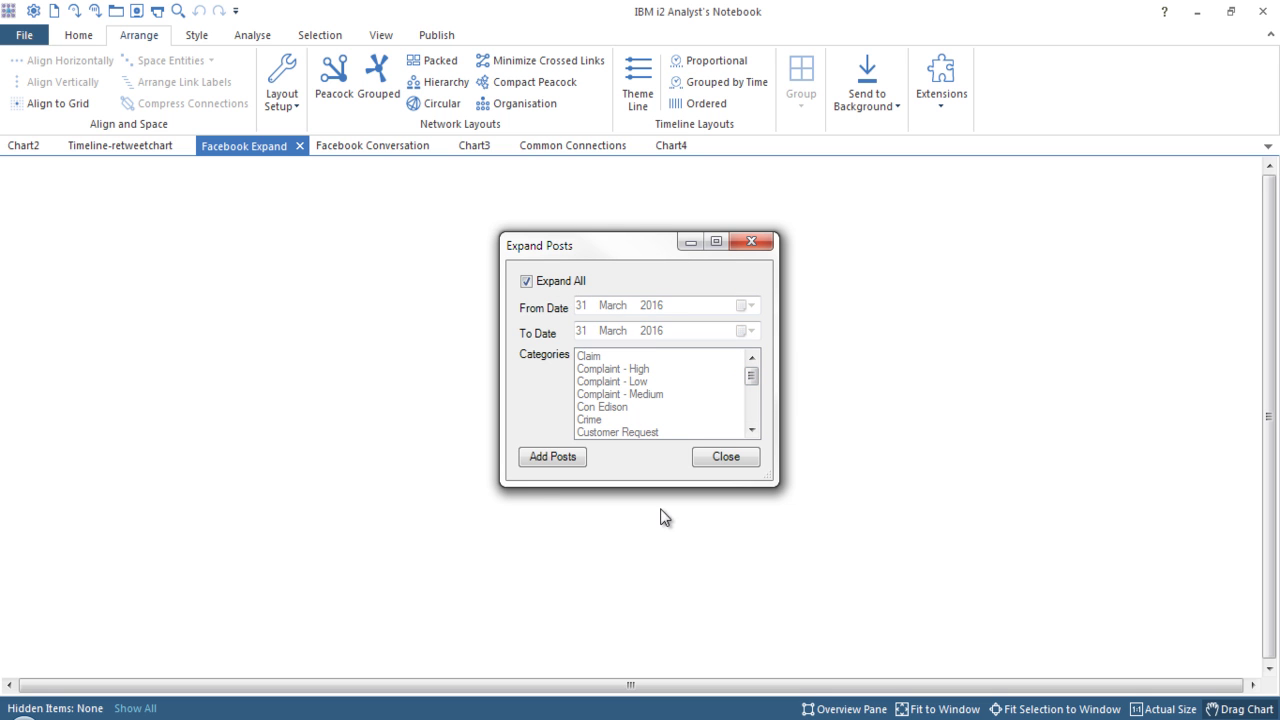
pyautogui.click(556, 462)
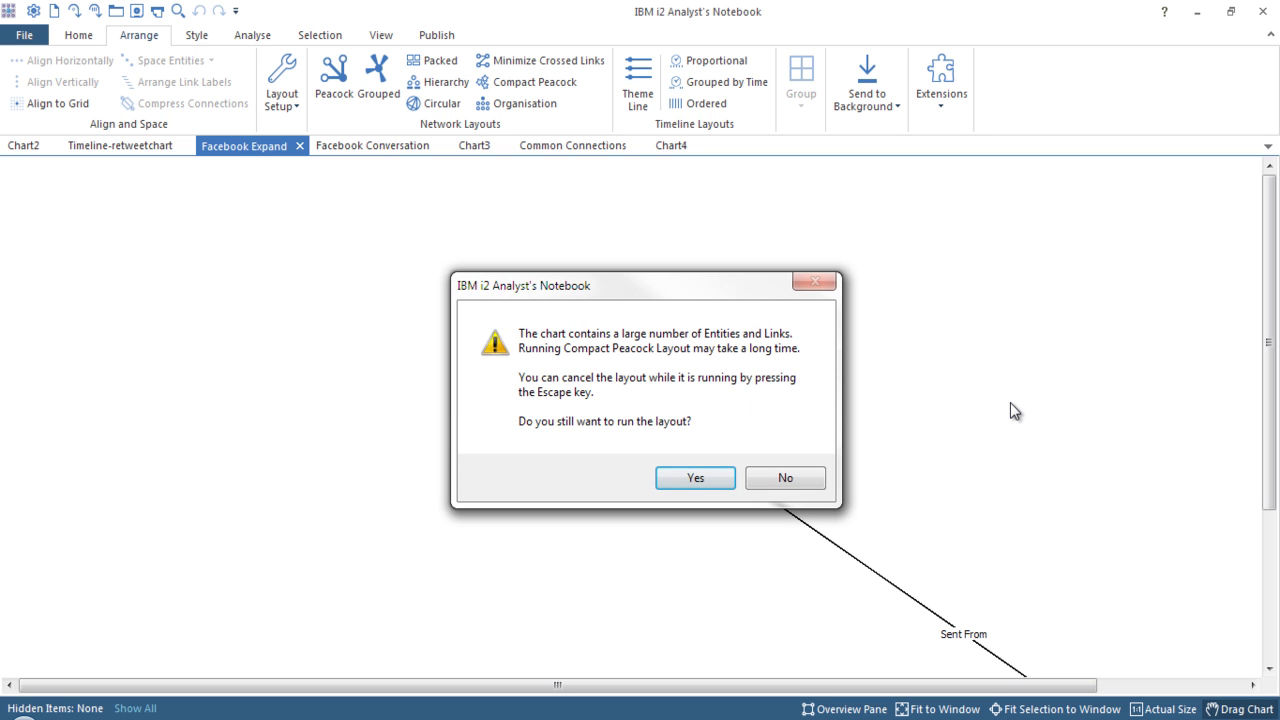
# Confirm the Compact Peacock layout so PSEG's posts and commenters fan into hub-and-spoke clusters.
pyautogui.click(709, 475)
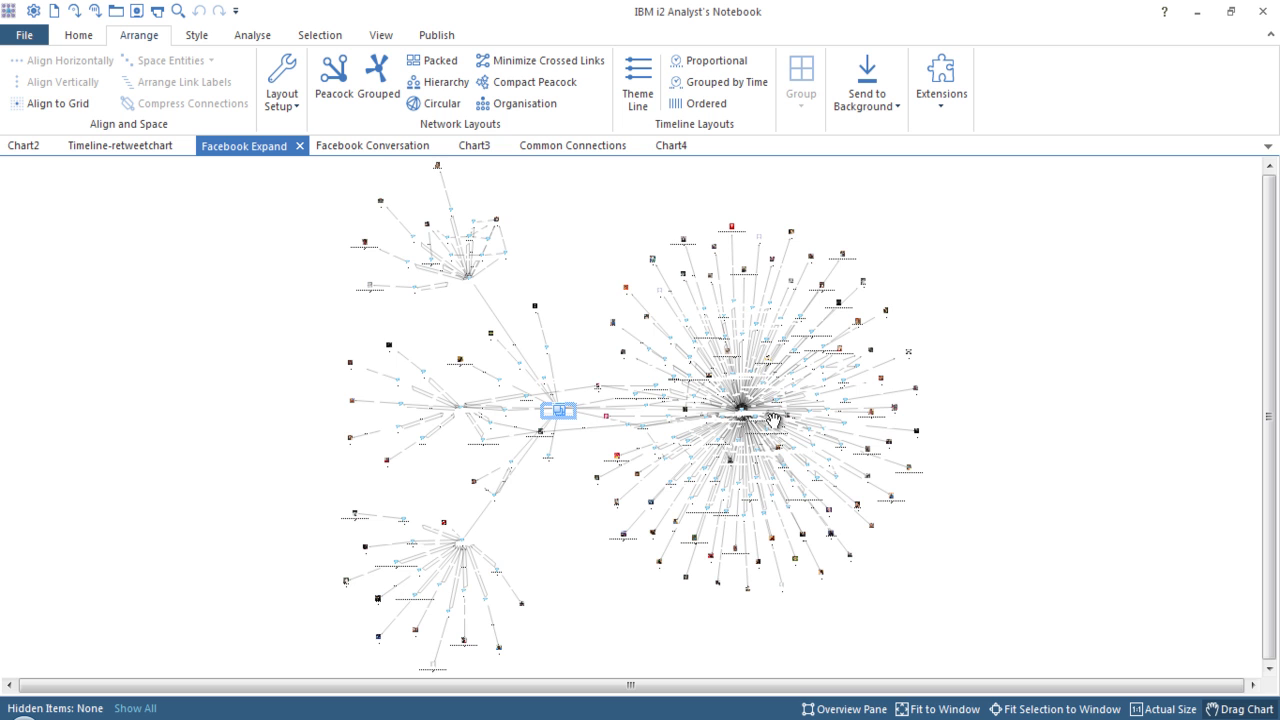
# Zoom in and move the top-right picture entity slightly up and right.
pyautogui.click(966, 417)
pyautogui.scroll(5, 735, 413)
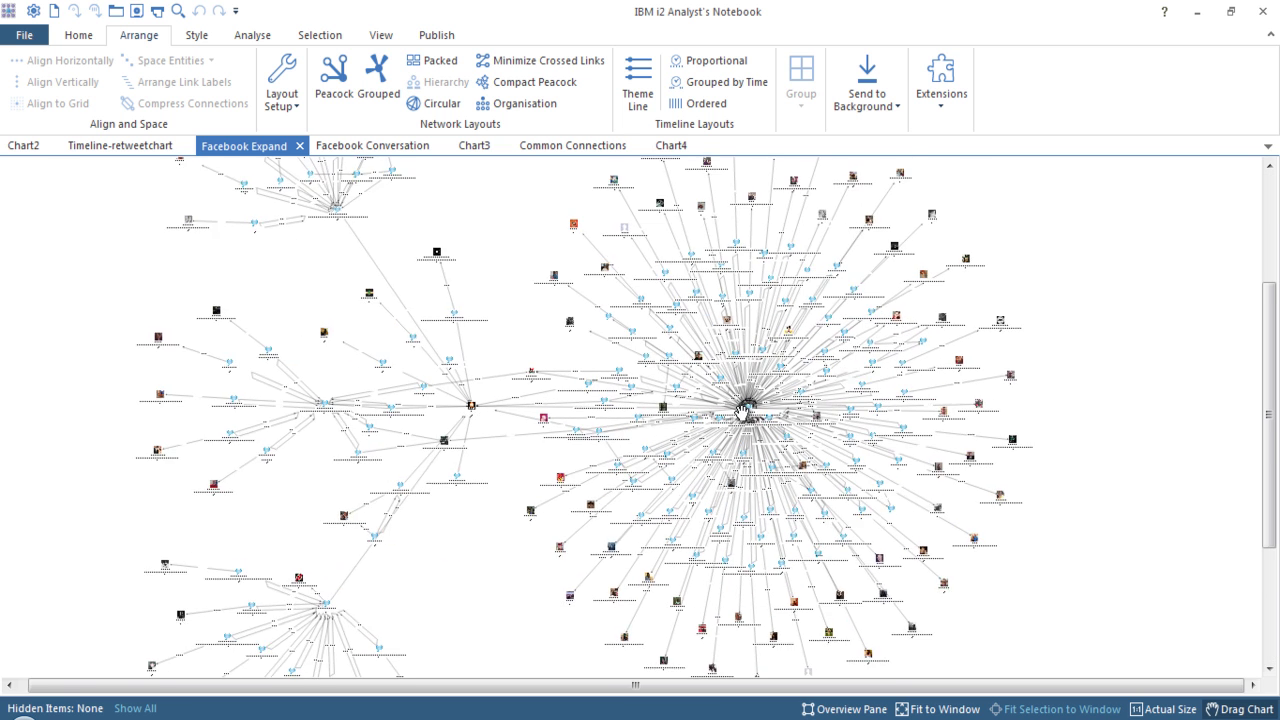
pyautogui.click(752, 405)
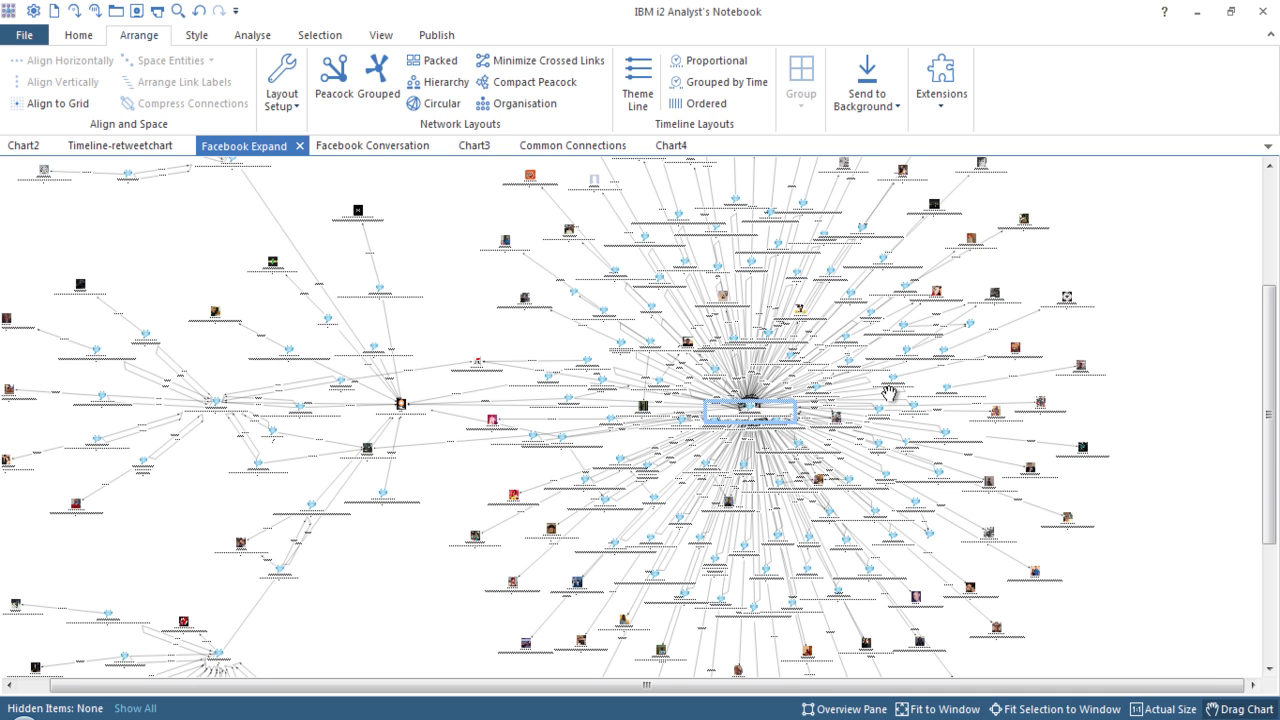
pyautogui.click(1030, 271)
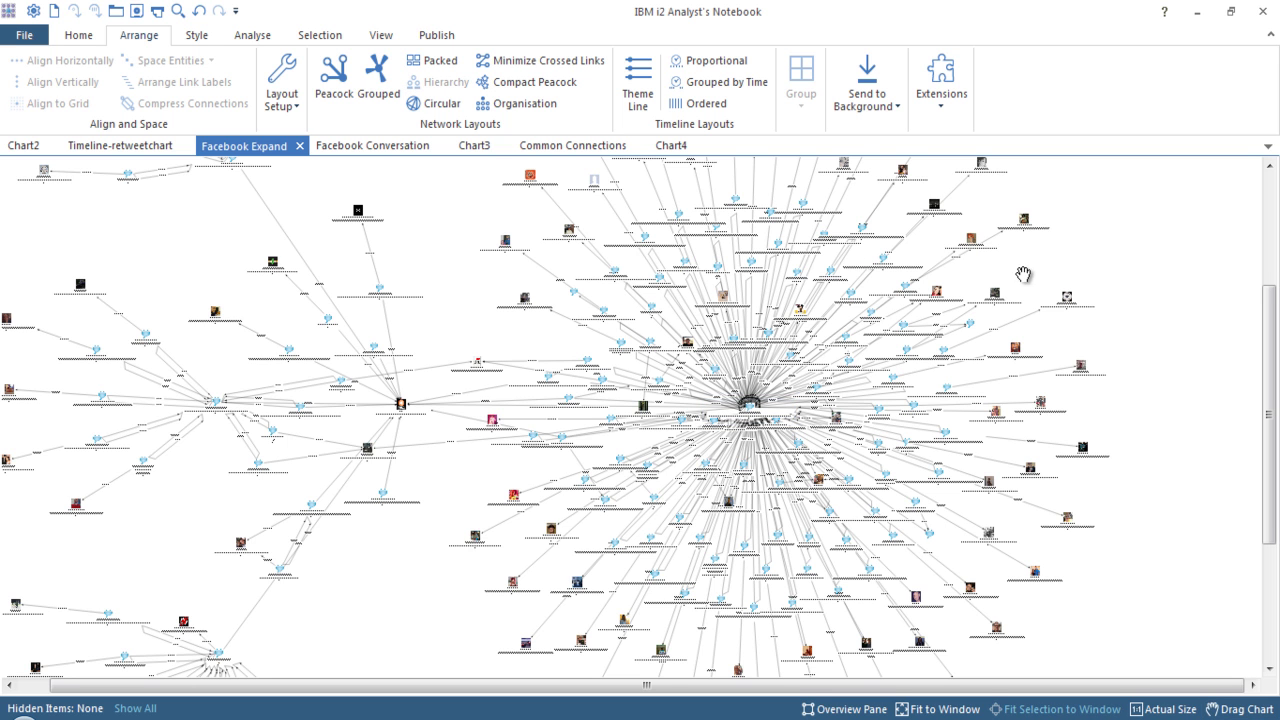
pyautogui.moveTo(996, 293); pyautogui.dragTo(1060, 255)
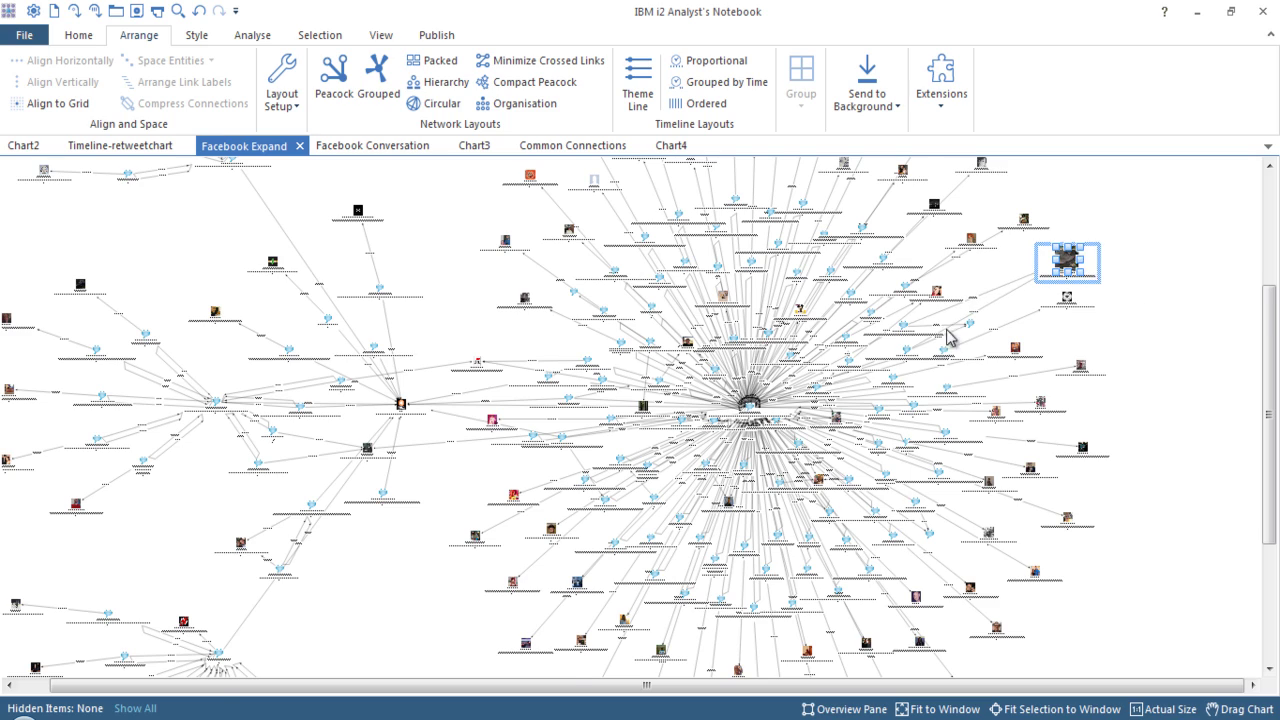
# Move the nearby post node further up and right, then clear the selection.
pyautogui.scroll(1, 908, 335)
pyautogui.scroll(1, 908, 335)
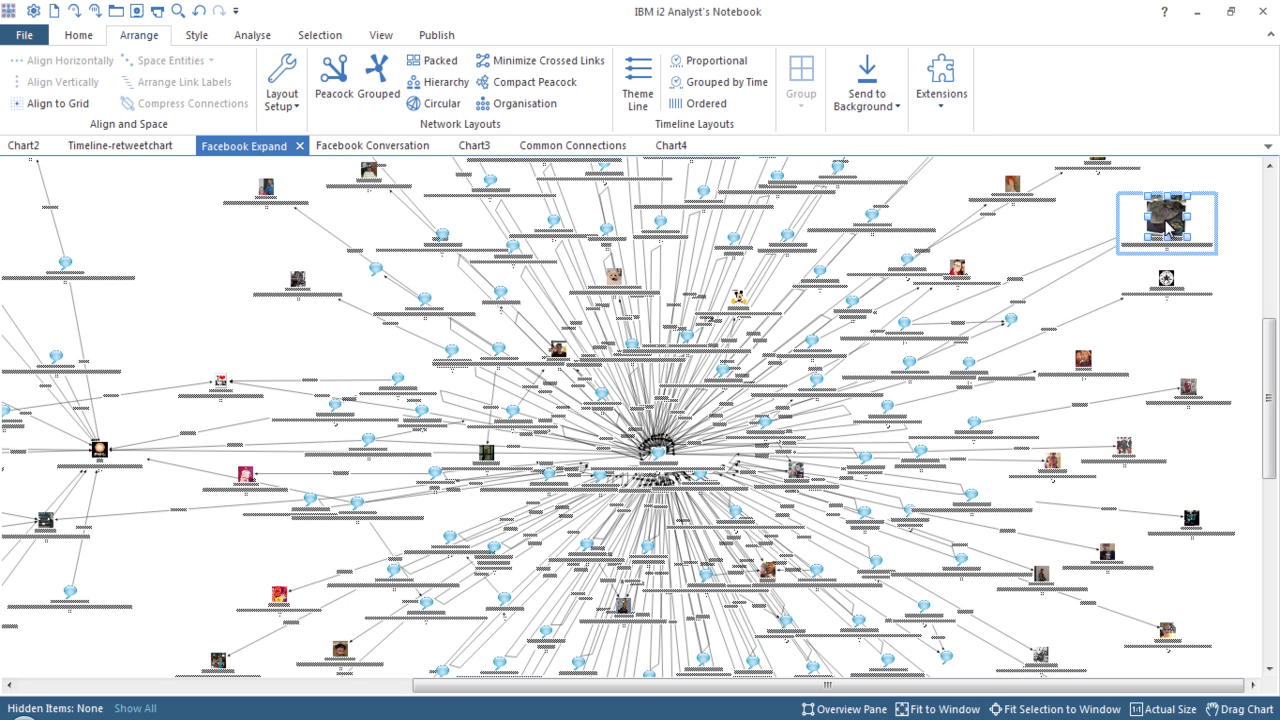
pyautogui.moveTo(907, 325); pyautogui.dragTo(954, 302)
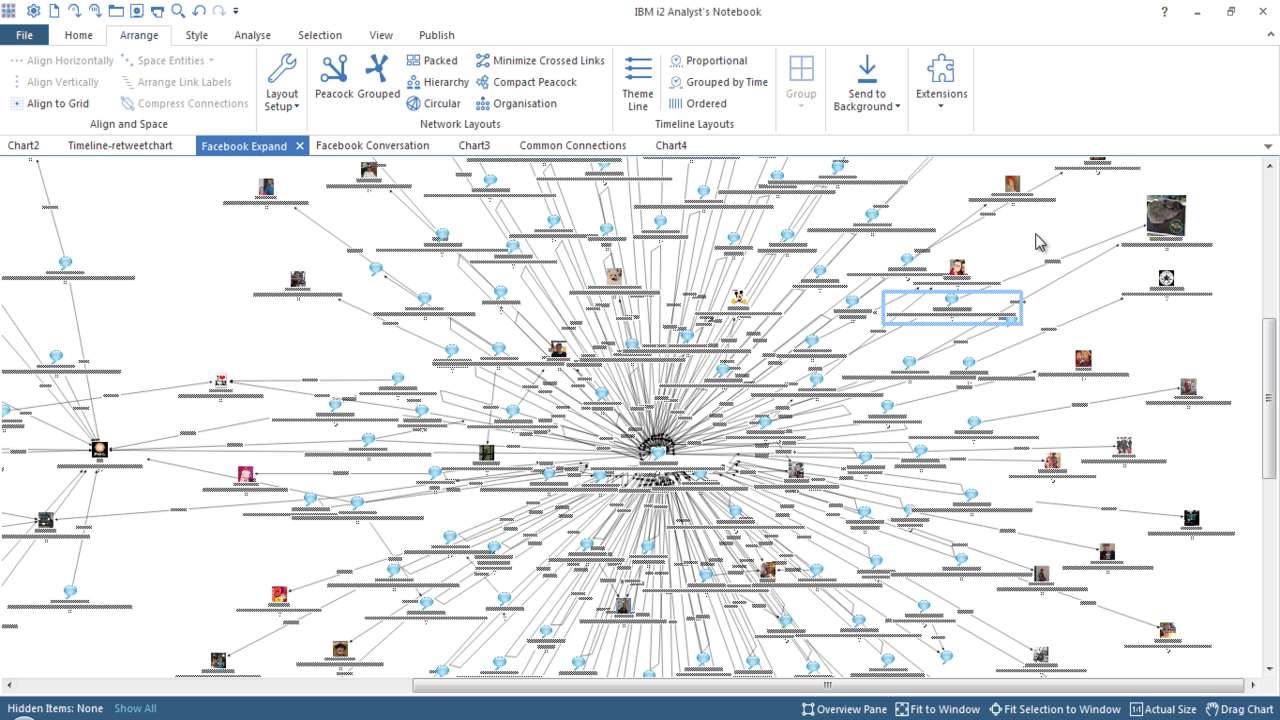
pyautogui.press('Escape')
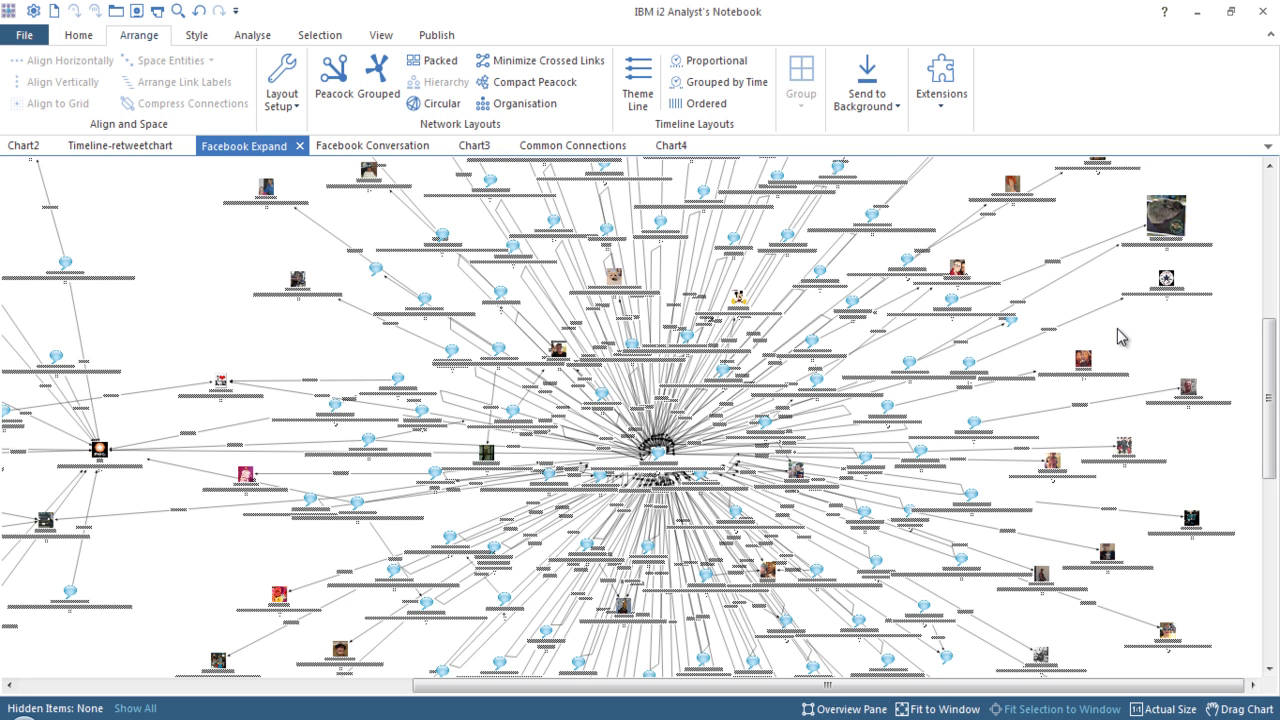
pyautogui.rightClick(1170, 221)
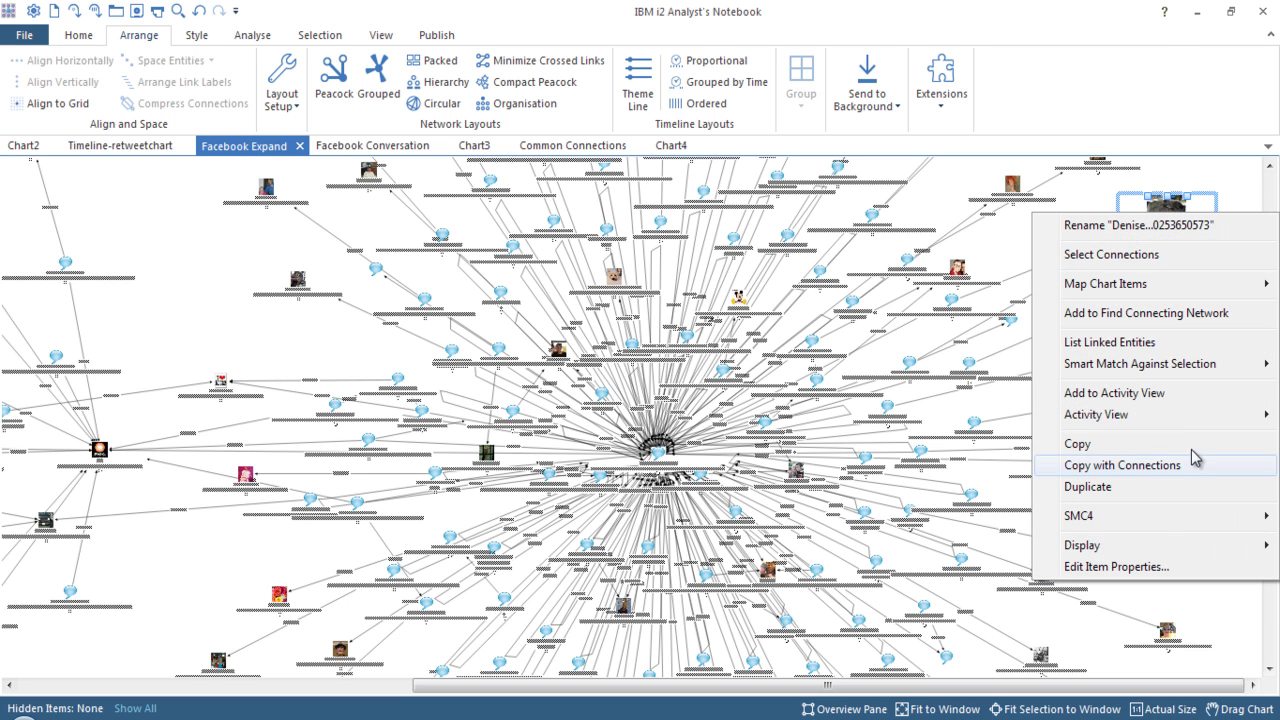
pyautogui.moveTo(1163, 518)
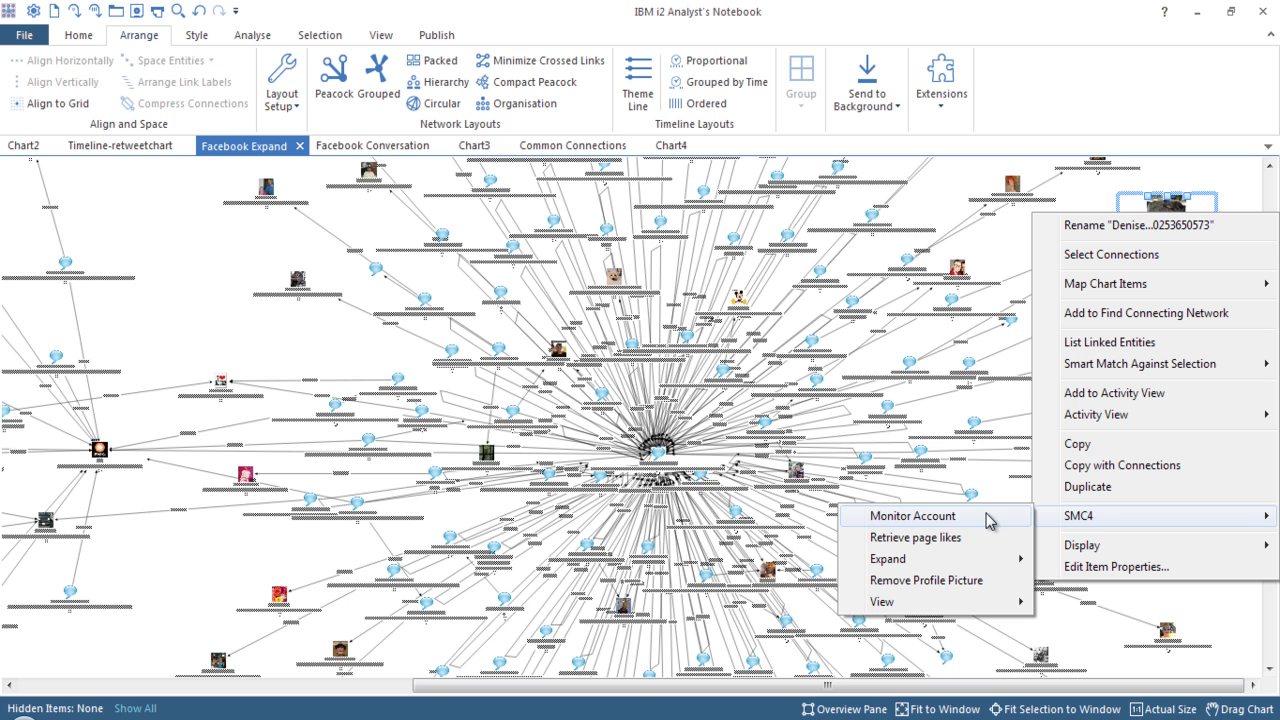
pyautogui.click(1172, 170)
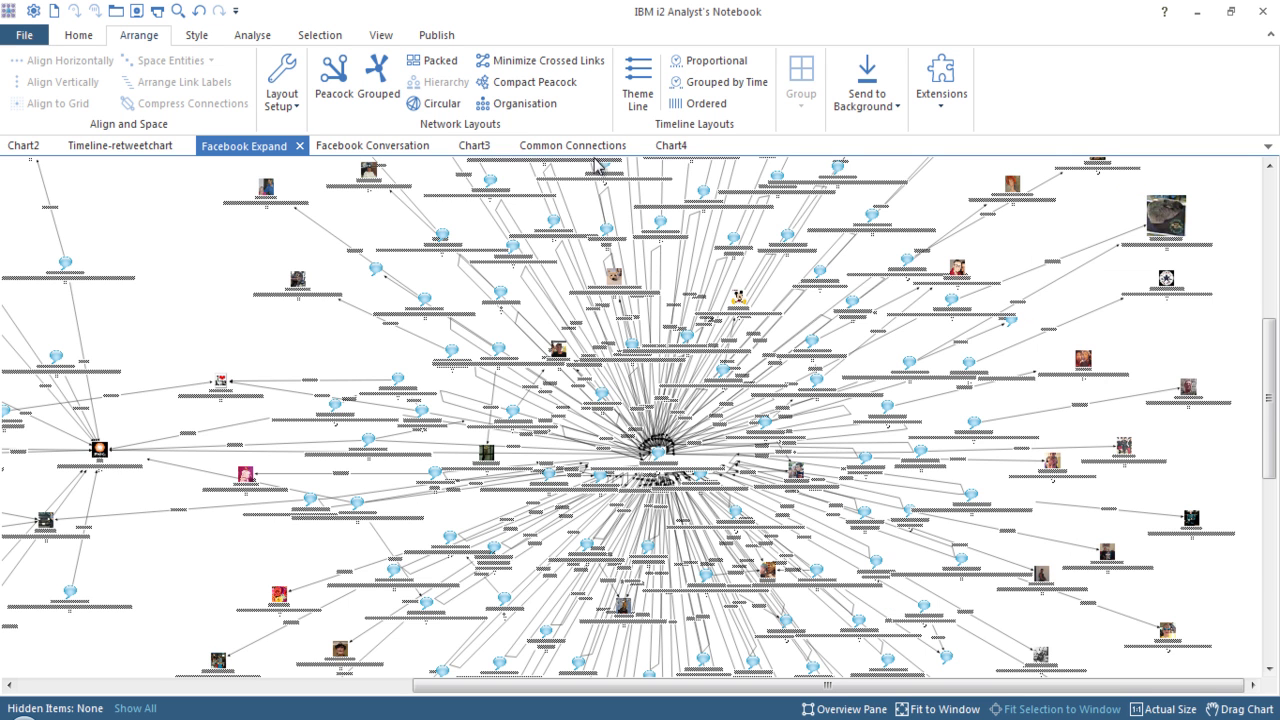
# On the empty Chart3, open SMC4 Social Account Search from Home > Connect.
pyautogui.click(472, 147)
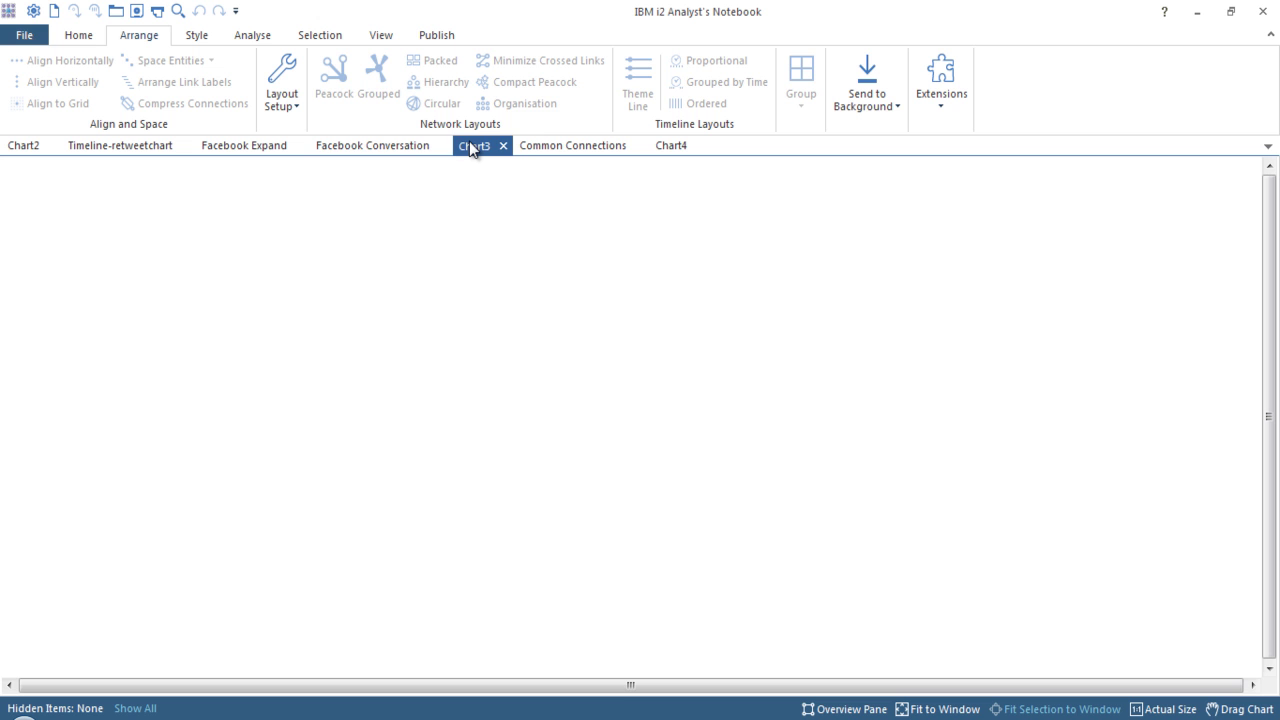
pyautogui.click(78, 36)
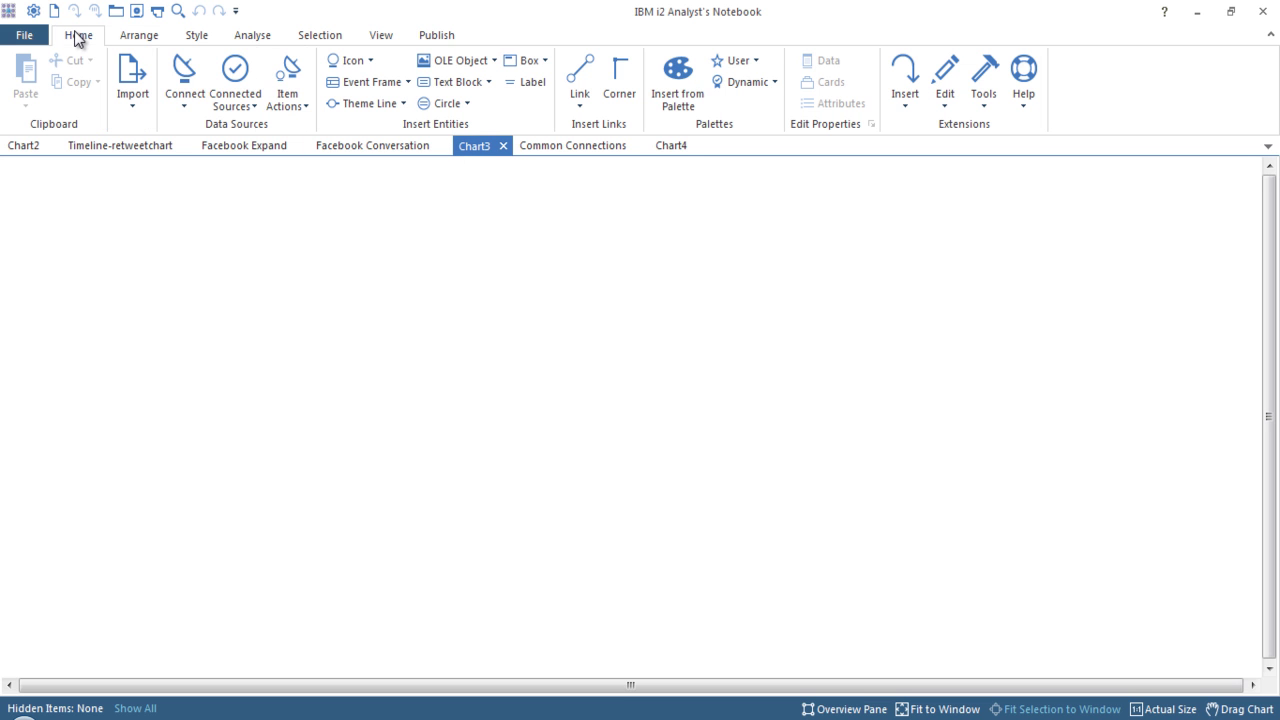
pyautogui.click(183, 94)
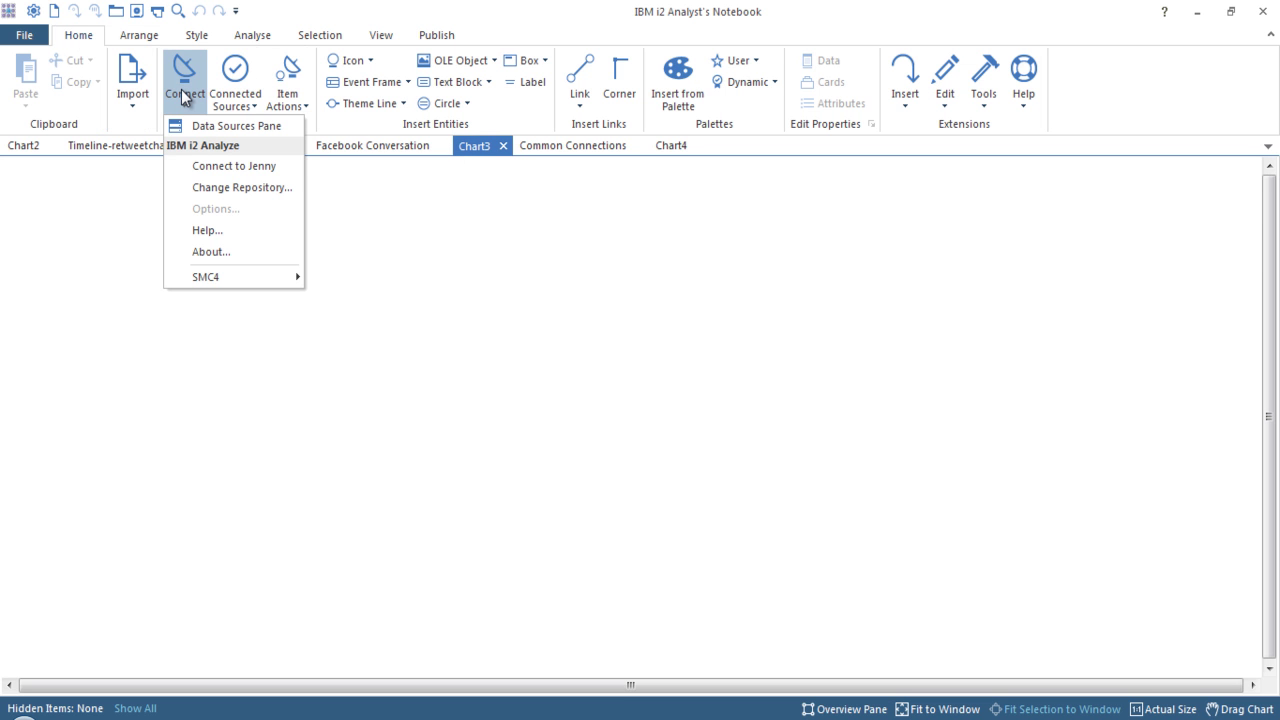
pyautogui.moveTo(256, 276)
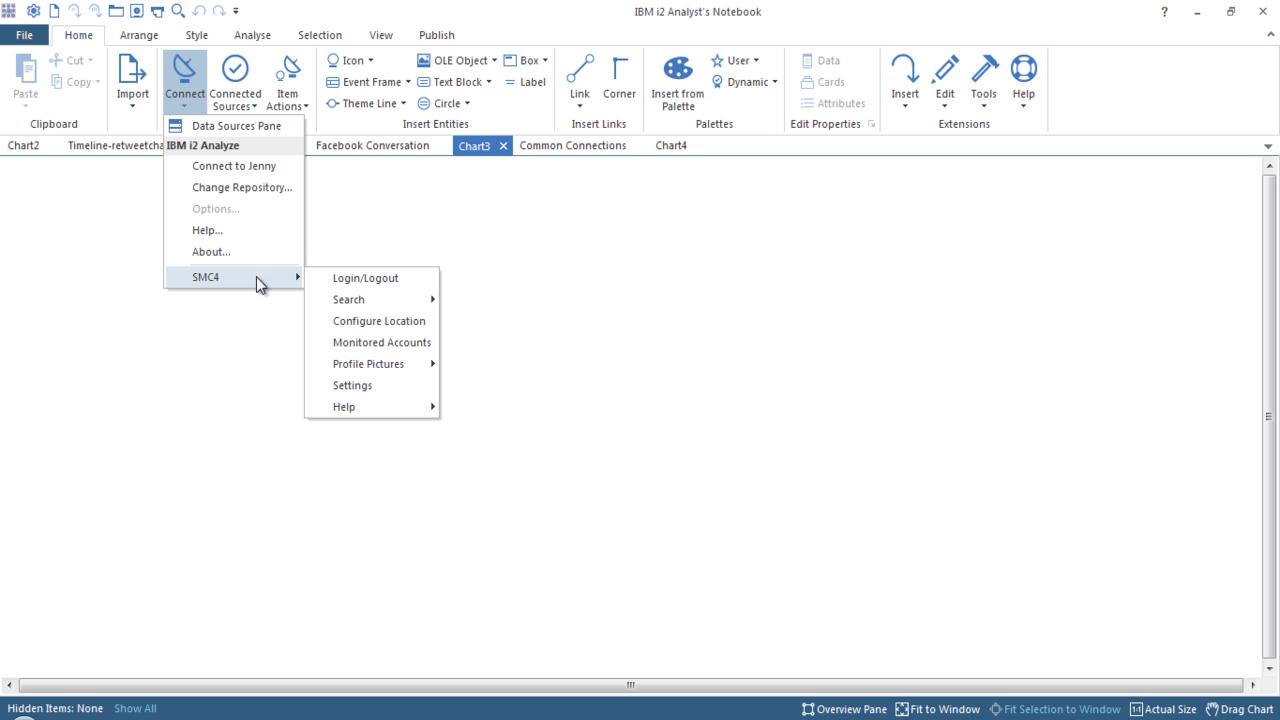
pyautogui.moveTo(391, 305)
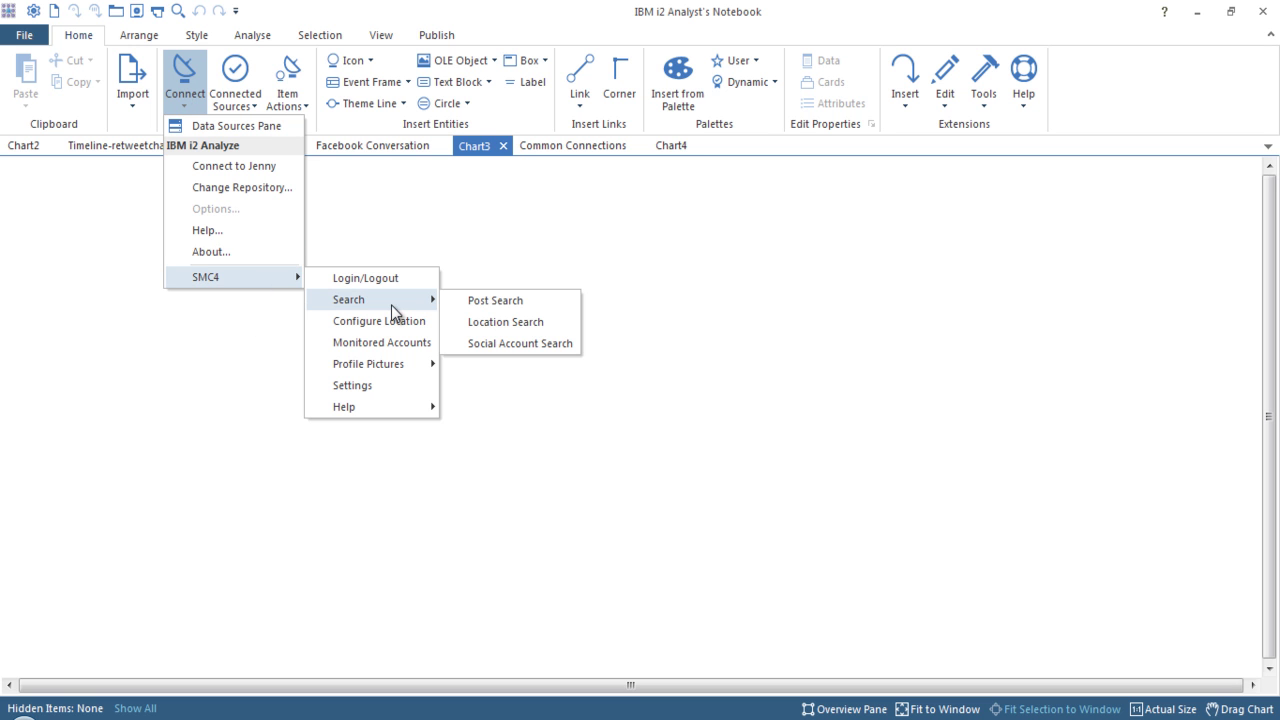
pyautogui.click(527, 347)
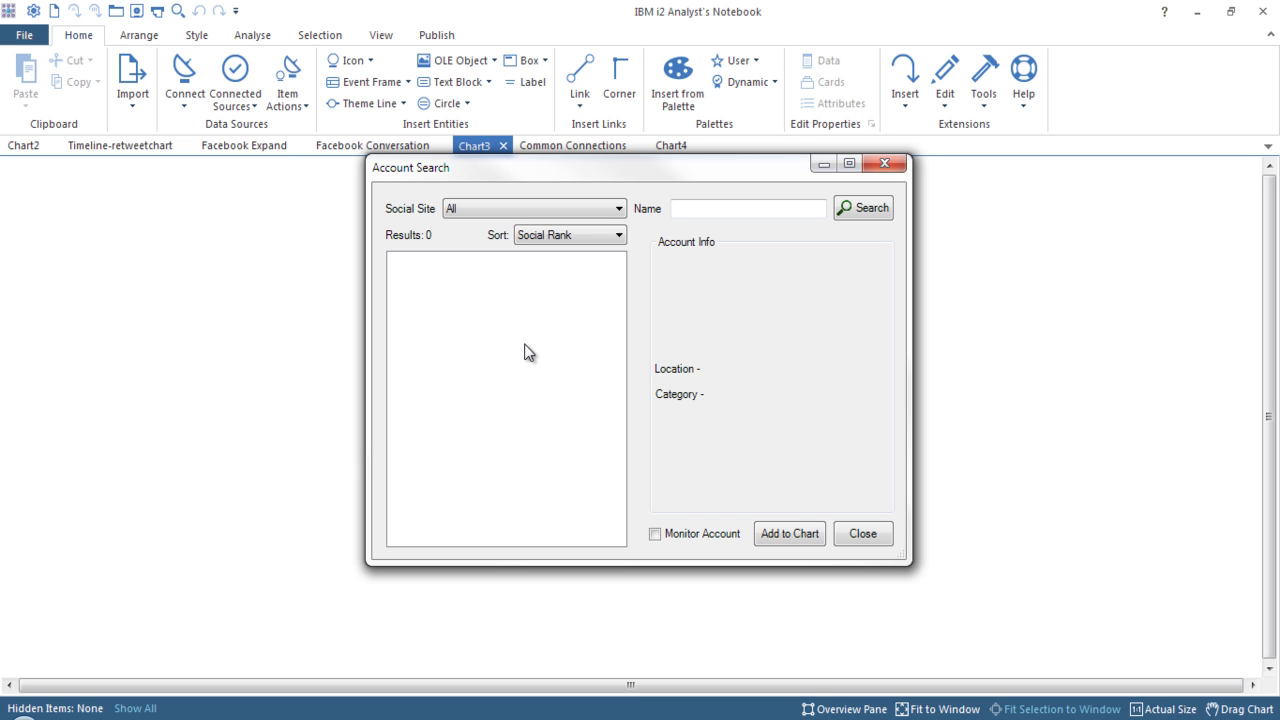
# Set Social Site to Twitter and enter the target person's name.
pyautogui.click(569, 208)
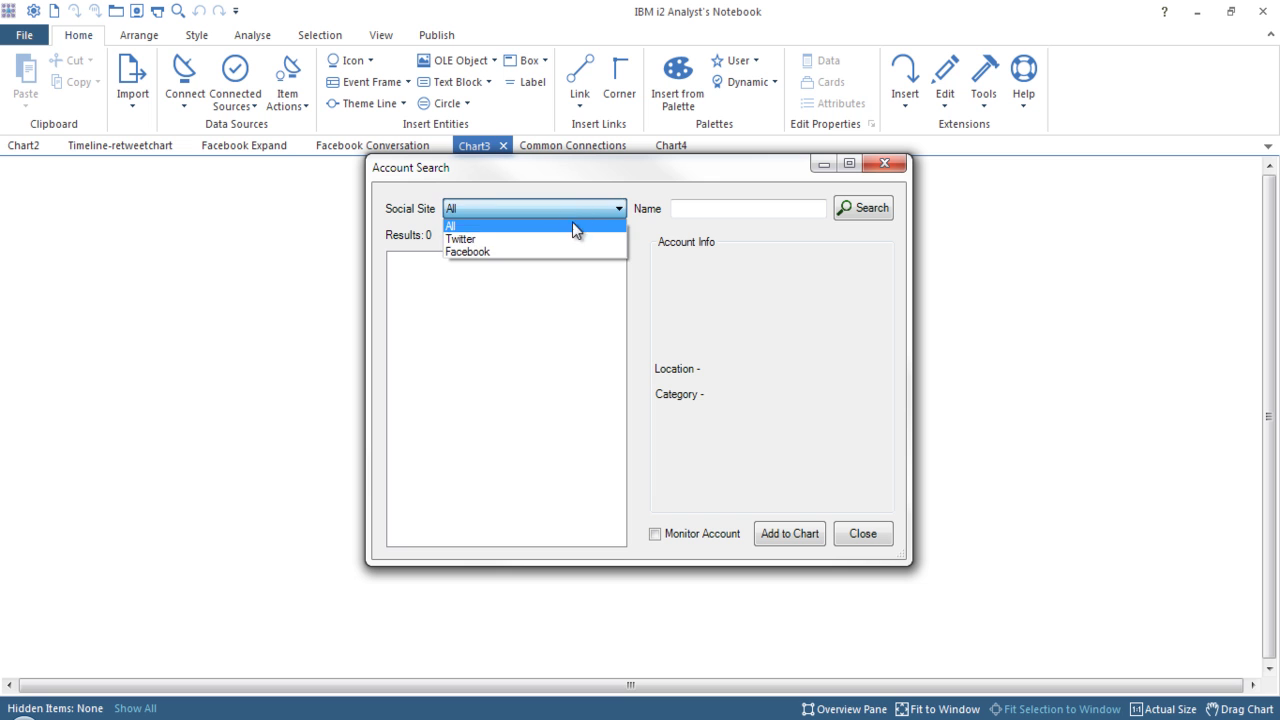
pyautogui.click(573, 239)
pyautogui.click(756, 208)
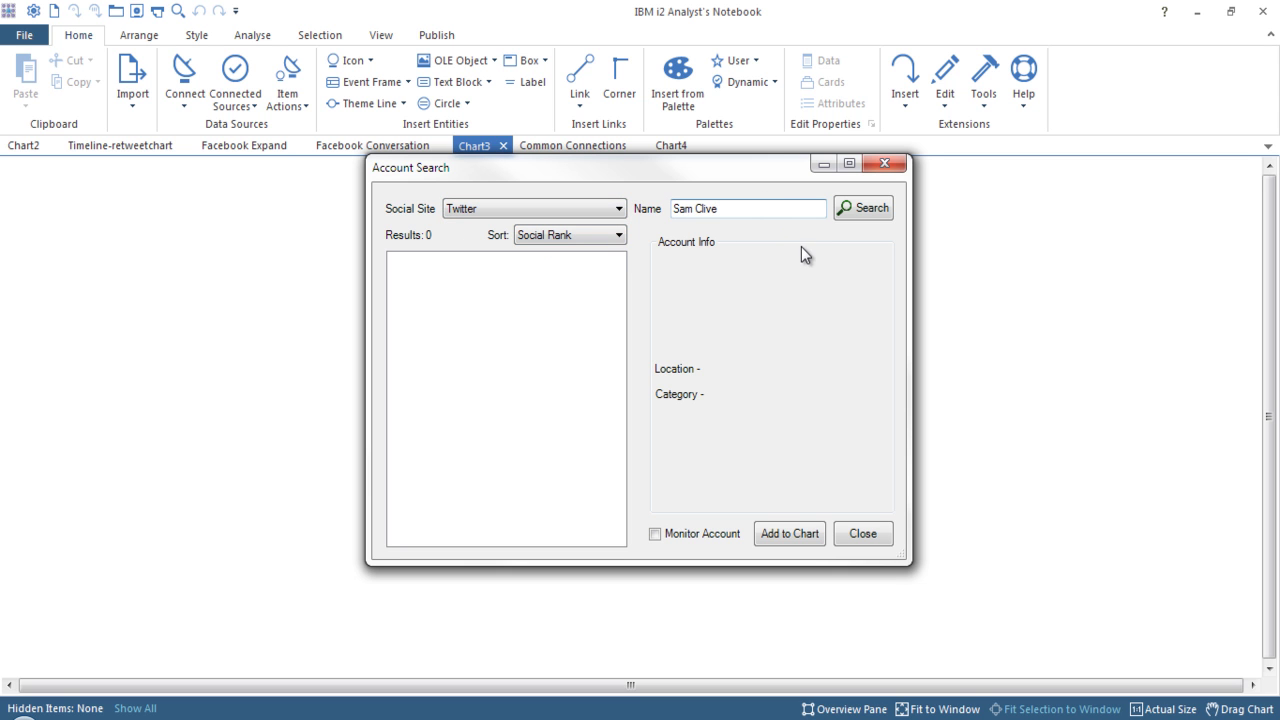
# Search Twitter by the person's name and review the sort options without changing them.
pyautogui.click(863, 208)
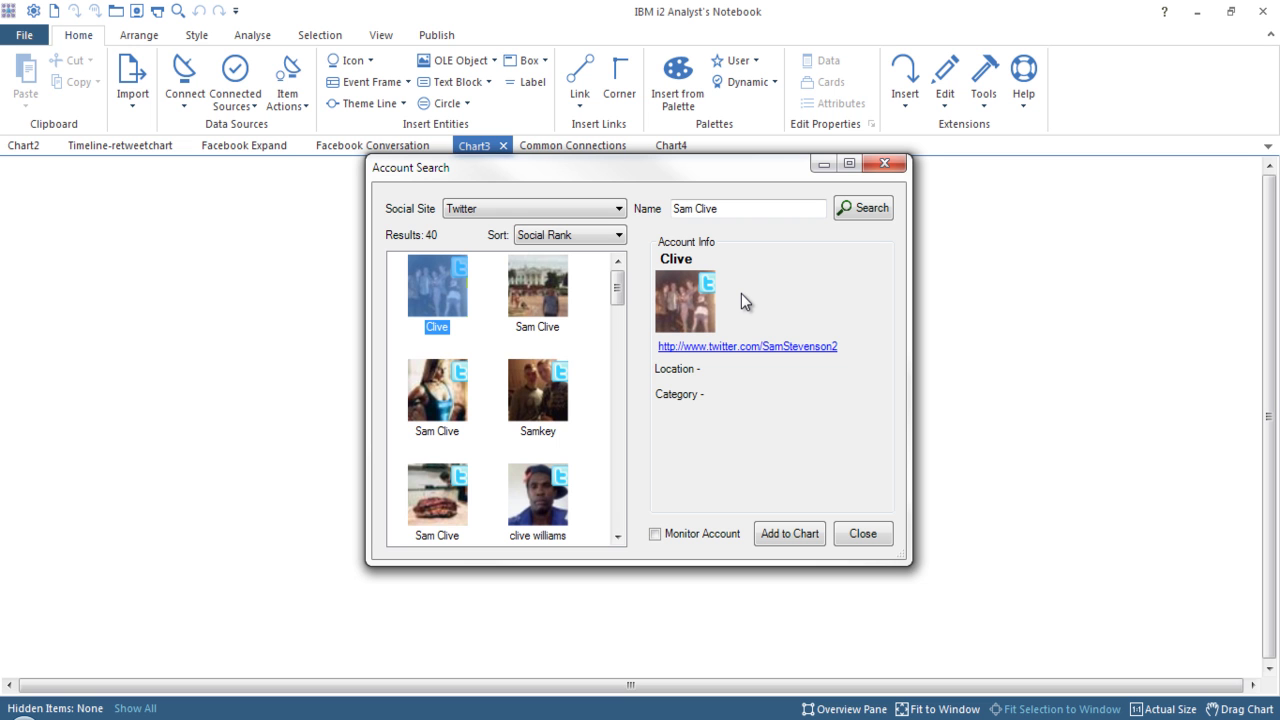
pyautogui.moveTo(619, 285); pyautogui.dragTo(612, 248)
pyautogui.click(601, 240)
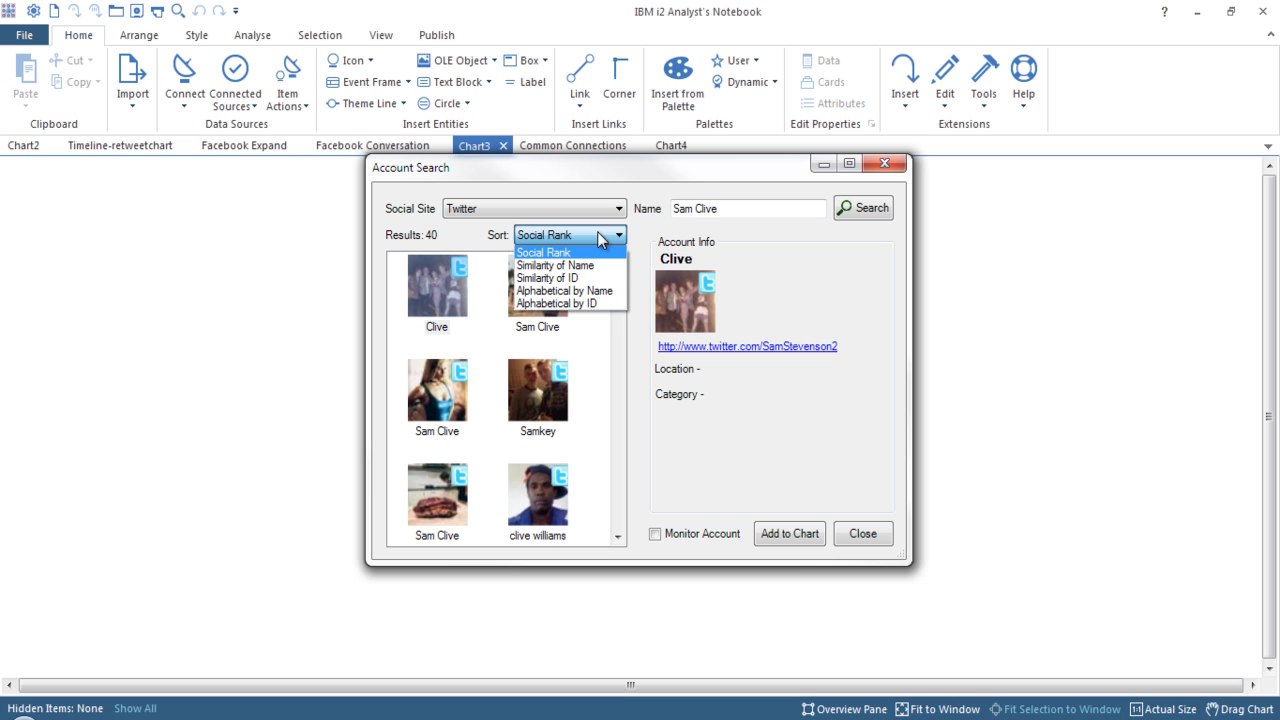
pyautogui.click(695, 207)
# Replace the name with the person's exact account handle, search again, and mark the match for monitoring.
pyautogui.click(714, 205)
pyautogui.moveTo(731, 206); pyautogui.dragTo(618, 201)
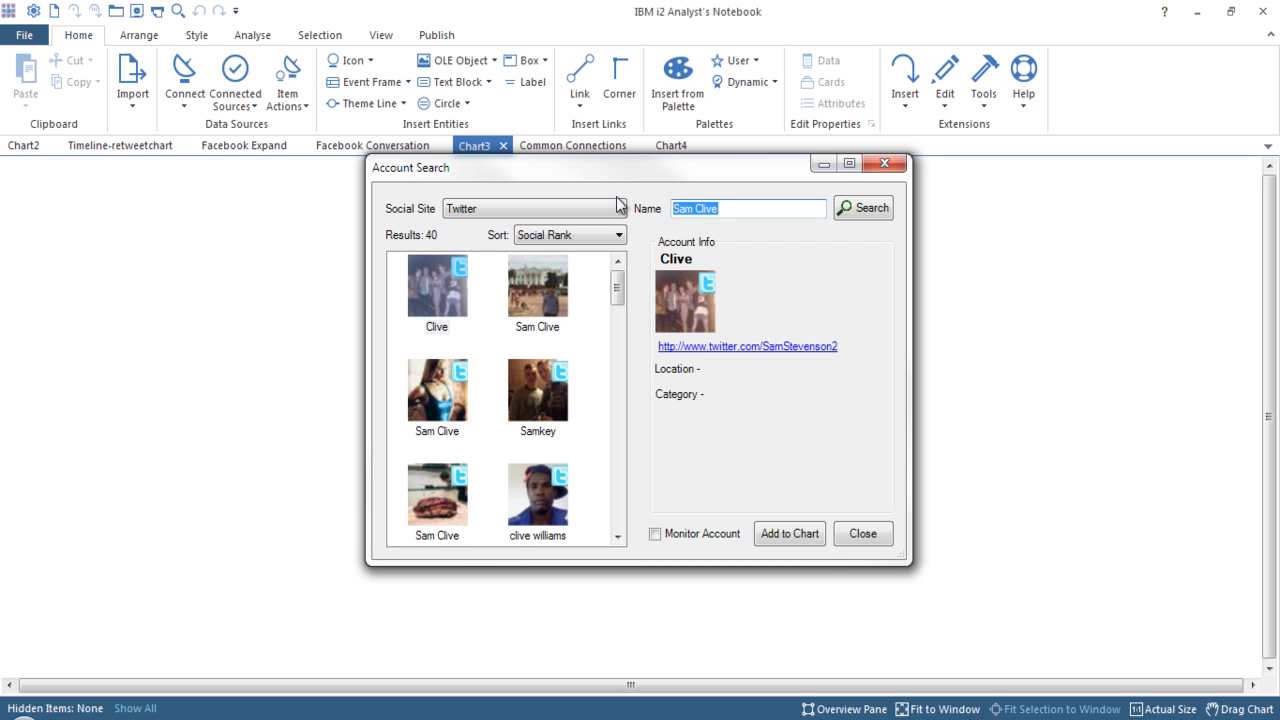
pyautogui.click(862, 204)
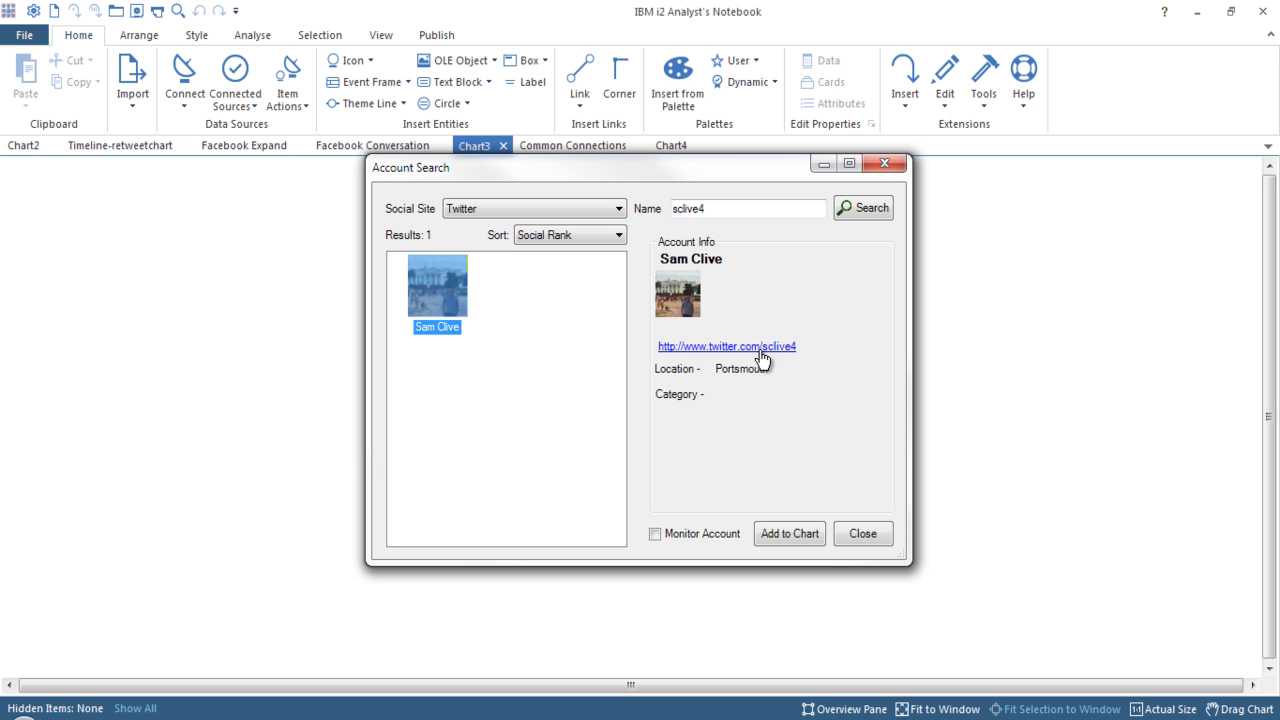
pyautogui.click(692, 534)
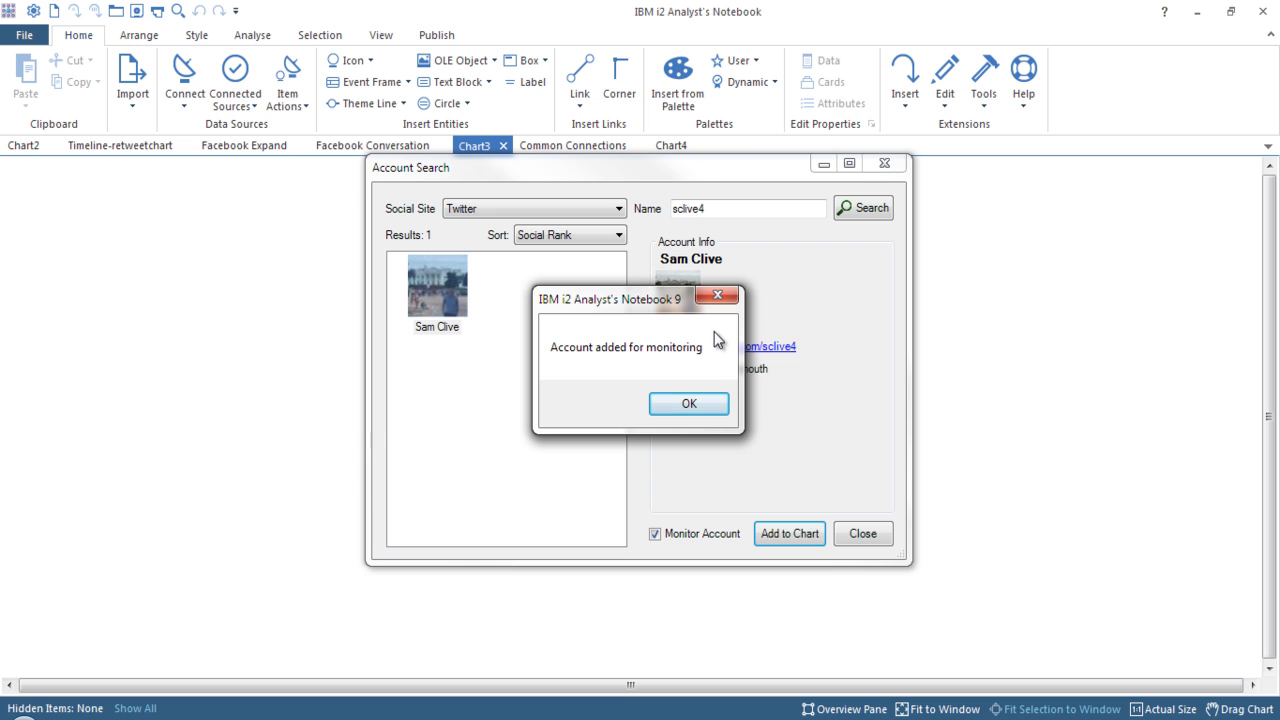
# Search Twitter for the second person's name, add the top match as monitored, and close the search.
pyautogui.click(704, 401)
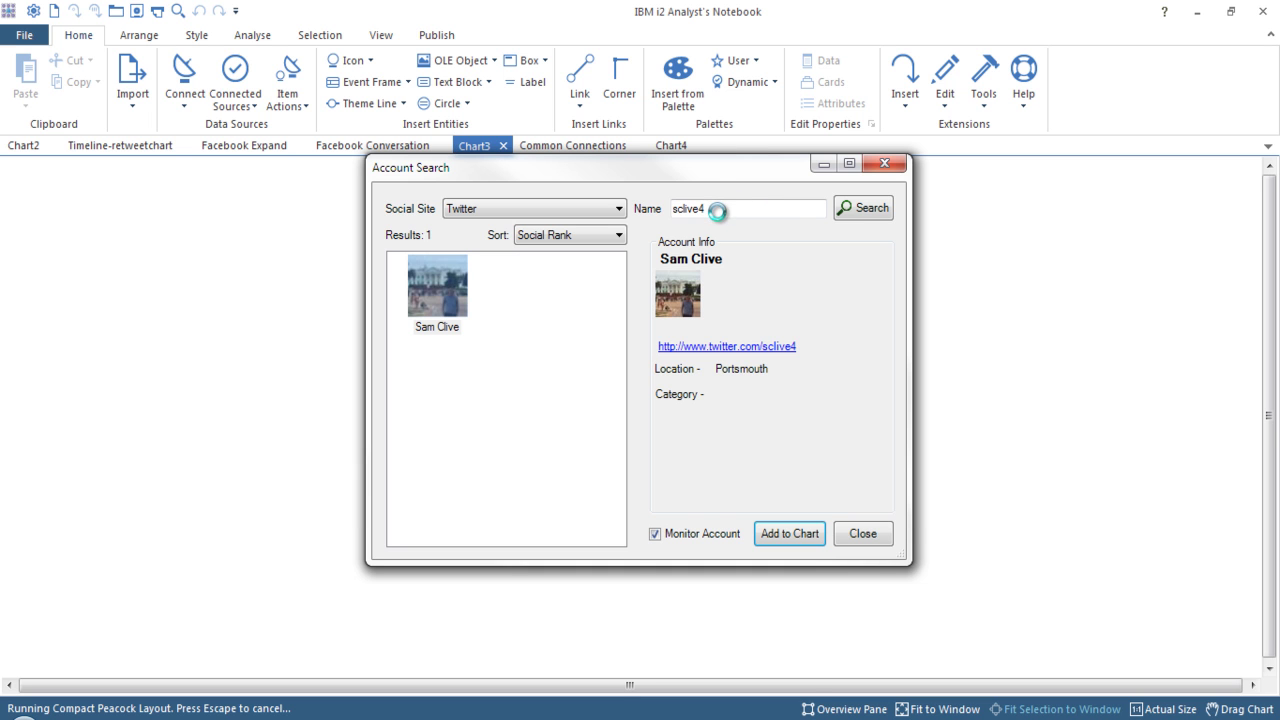
pyautogui.moveTo(719, 210); pyautogui.dragTo(628, 214)
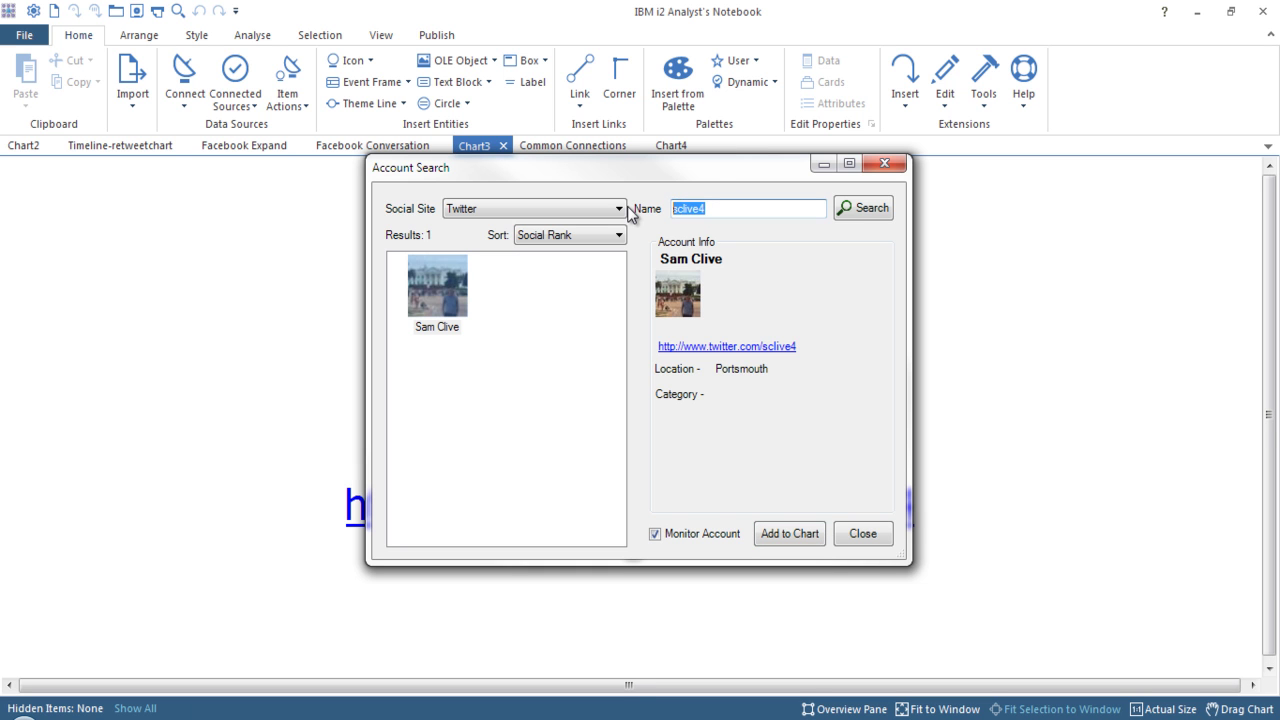
pyautogui.click(858, 208)
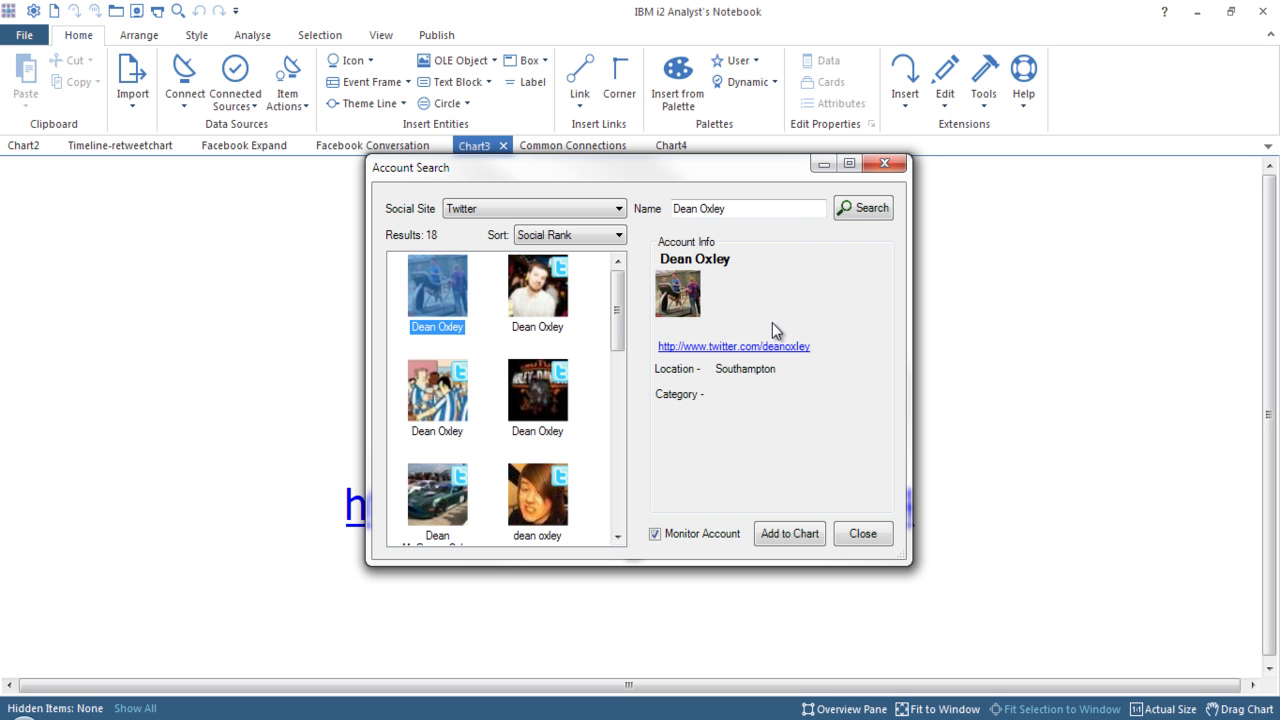
pyautogui.click(788, 538)
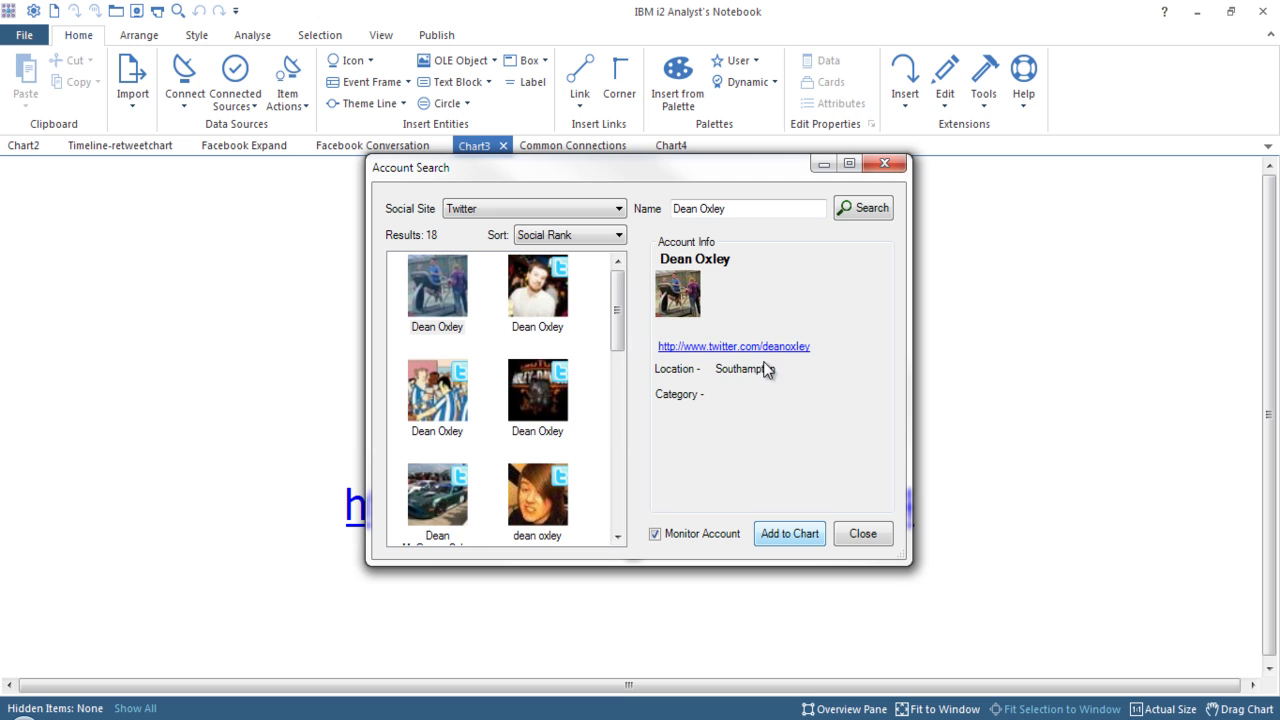
pyautogui.click(690, 406)
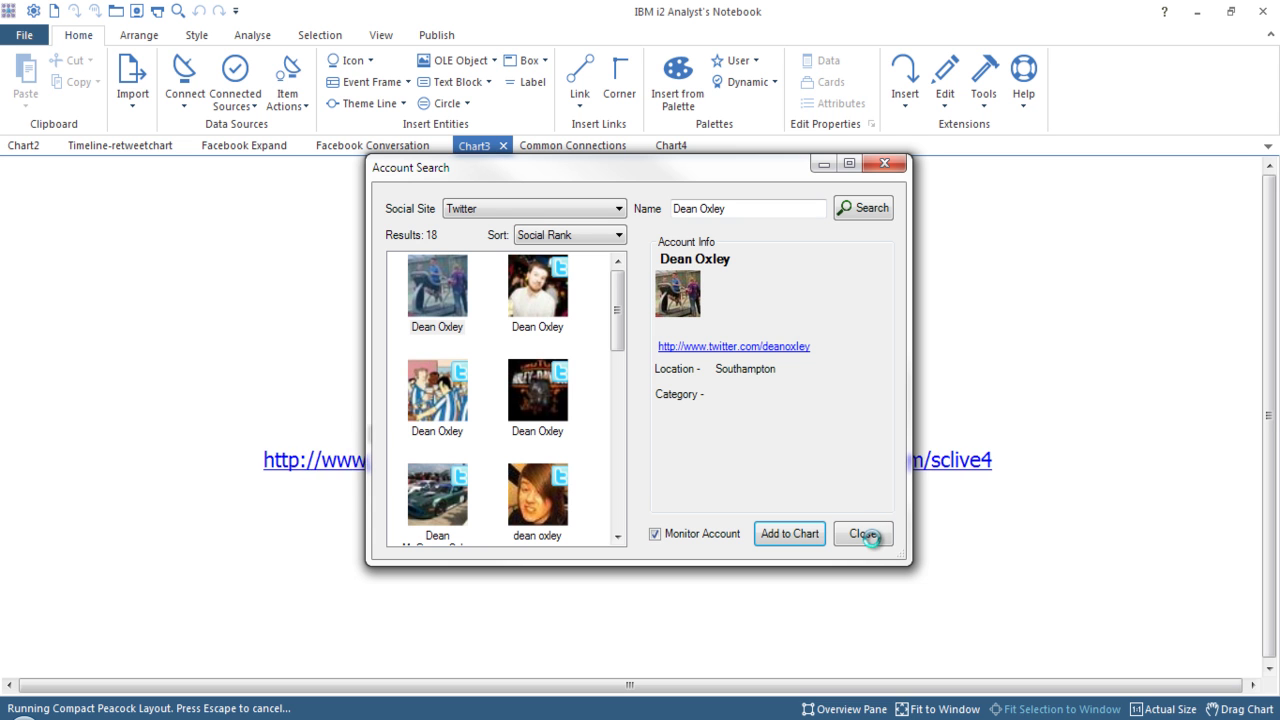
pyautogui.click(862, 534)
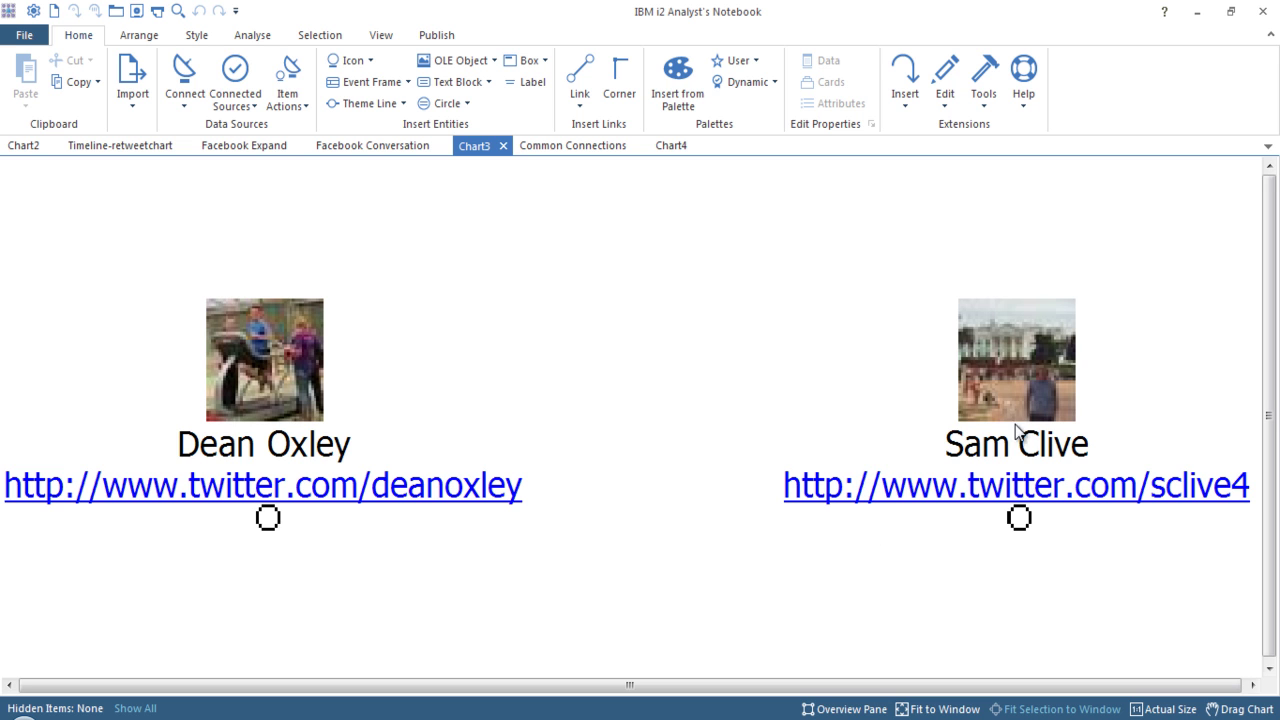
# Expand the right-hand Twitter account by Friends through SMC4 > Expand.
pyautogui.rightClick(1027, 346)
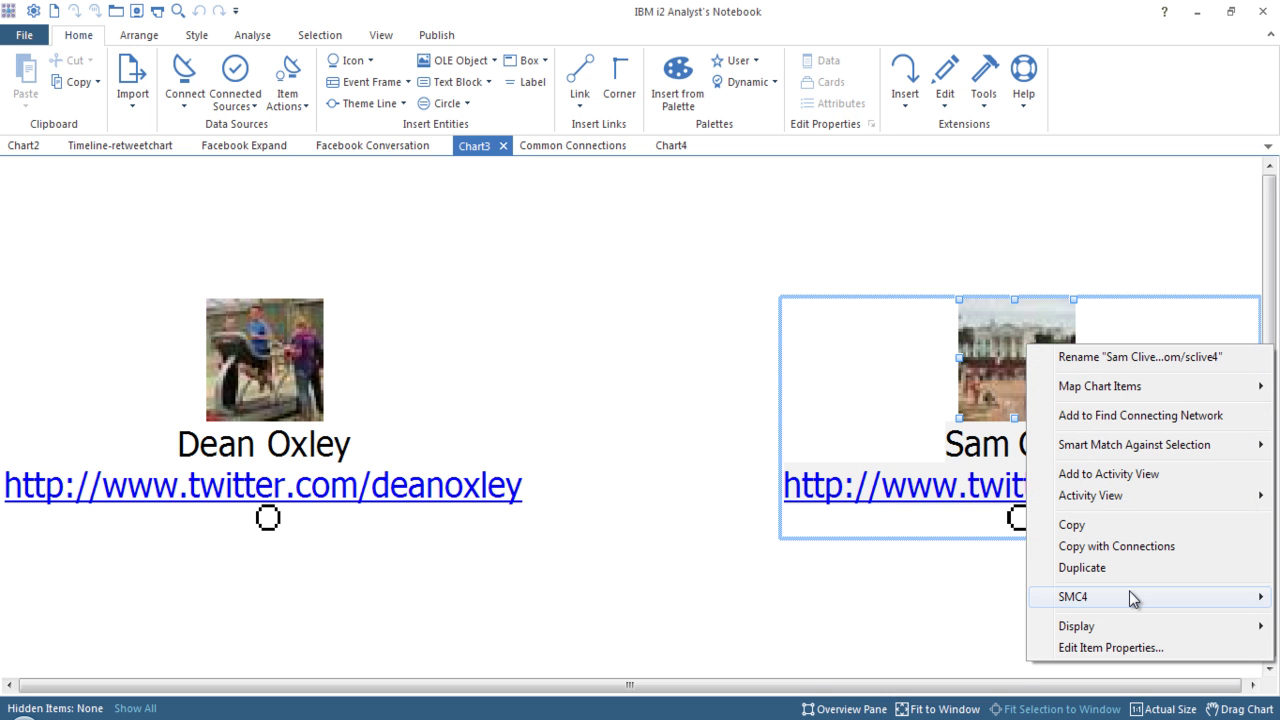
pyautogui.moveTo(1129, 591)
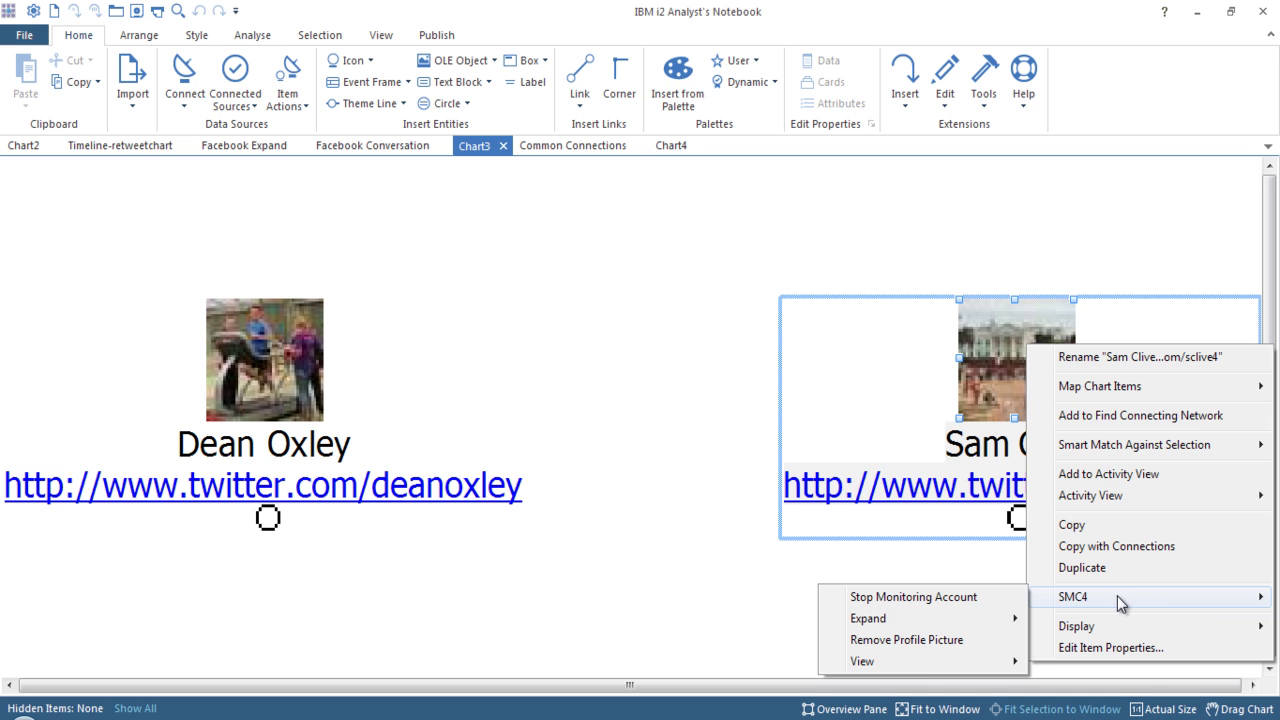
pyautogui.moveTo(936, 625)
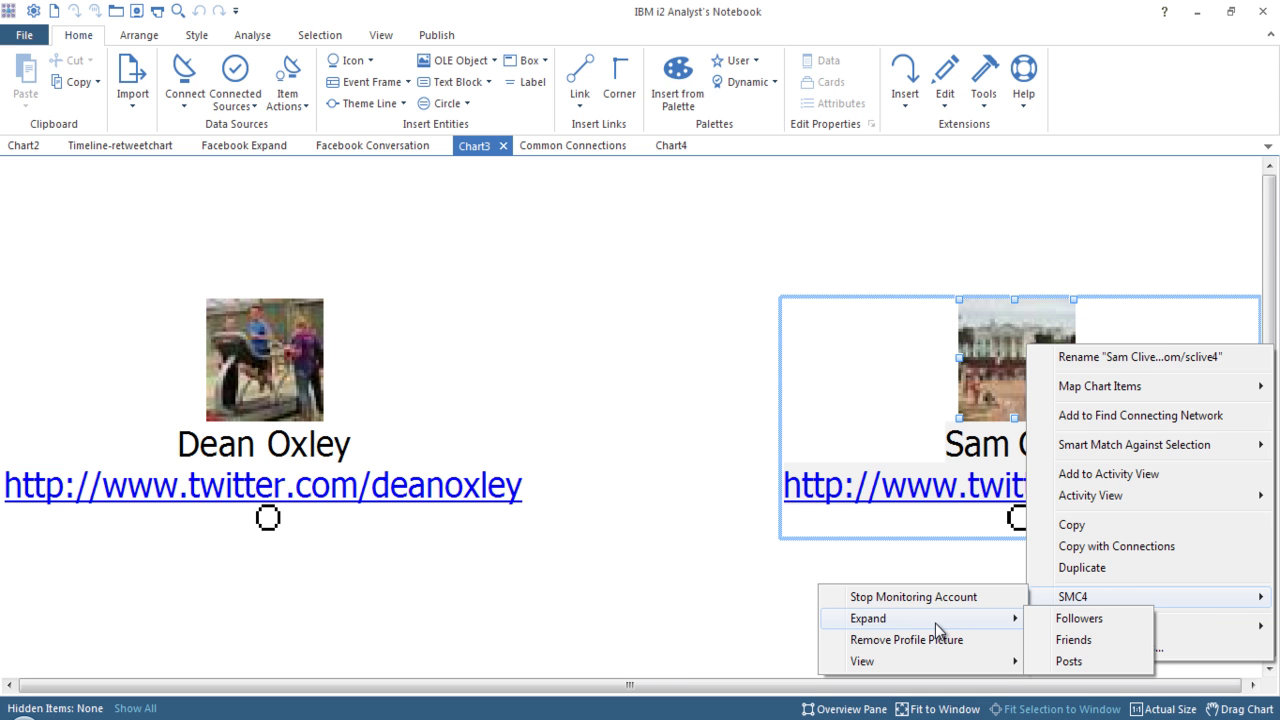
pyautogui.click(1112, 641)
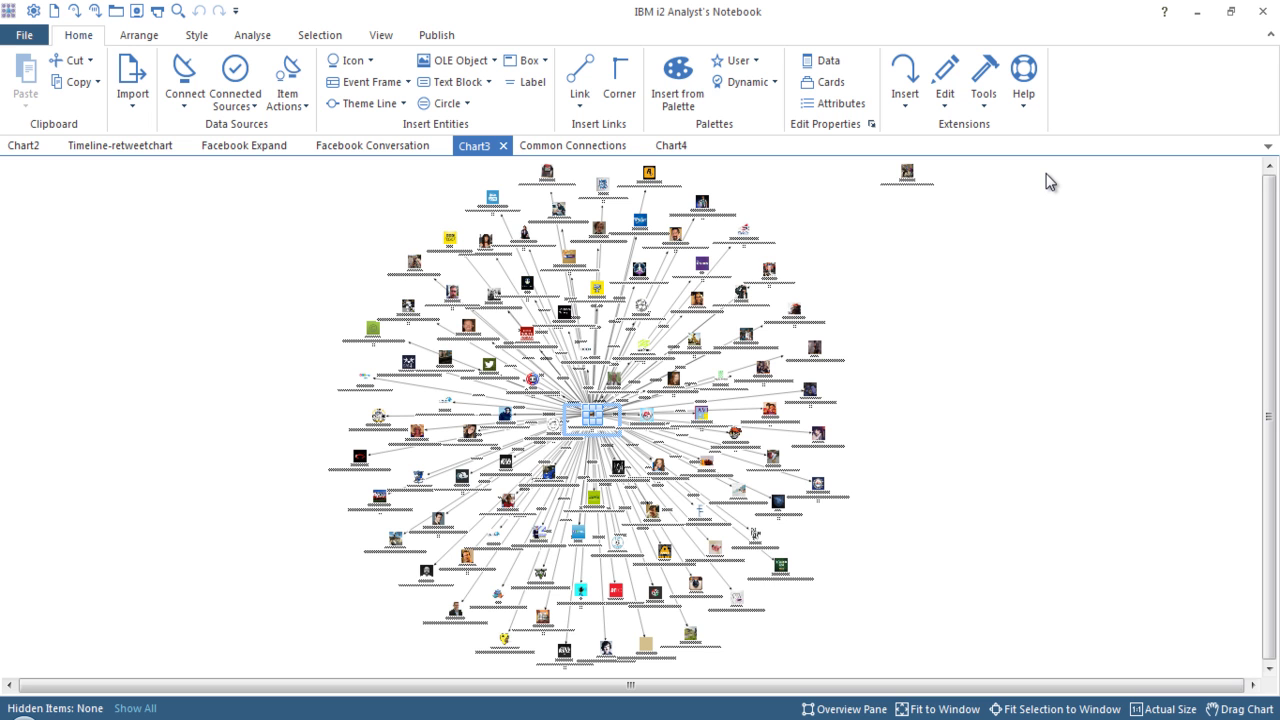
# Move the lone account to the chart's right side and open its SMC4 Friends list.
pyautogui.click(908, 173)
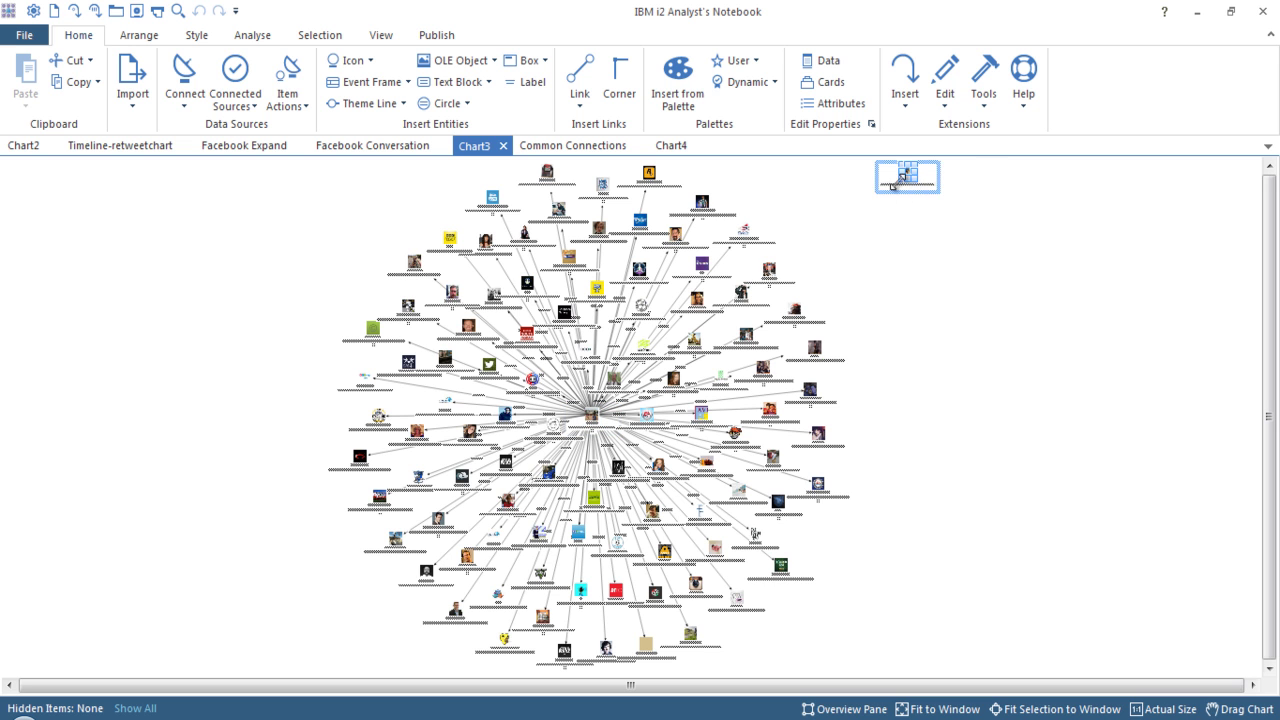
pyautogui.moveTo(914, 178); pyautogui.dragTo(1013, 422)
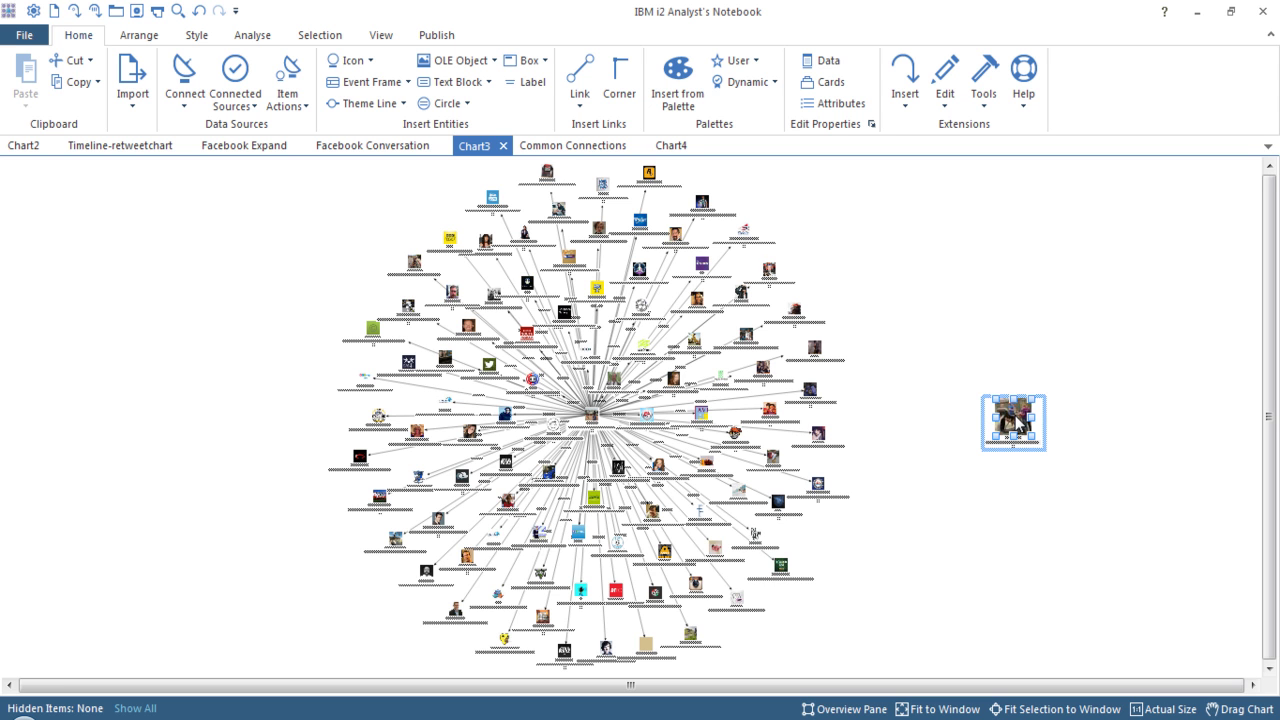
pyautogui.rightClick(1019, 424)
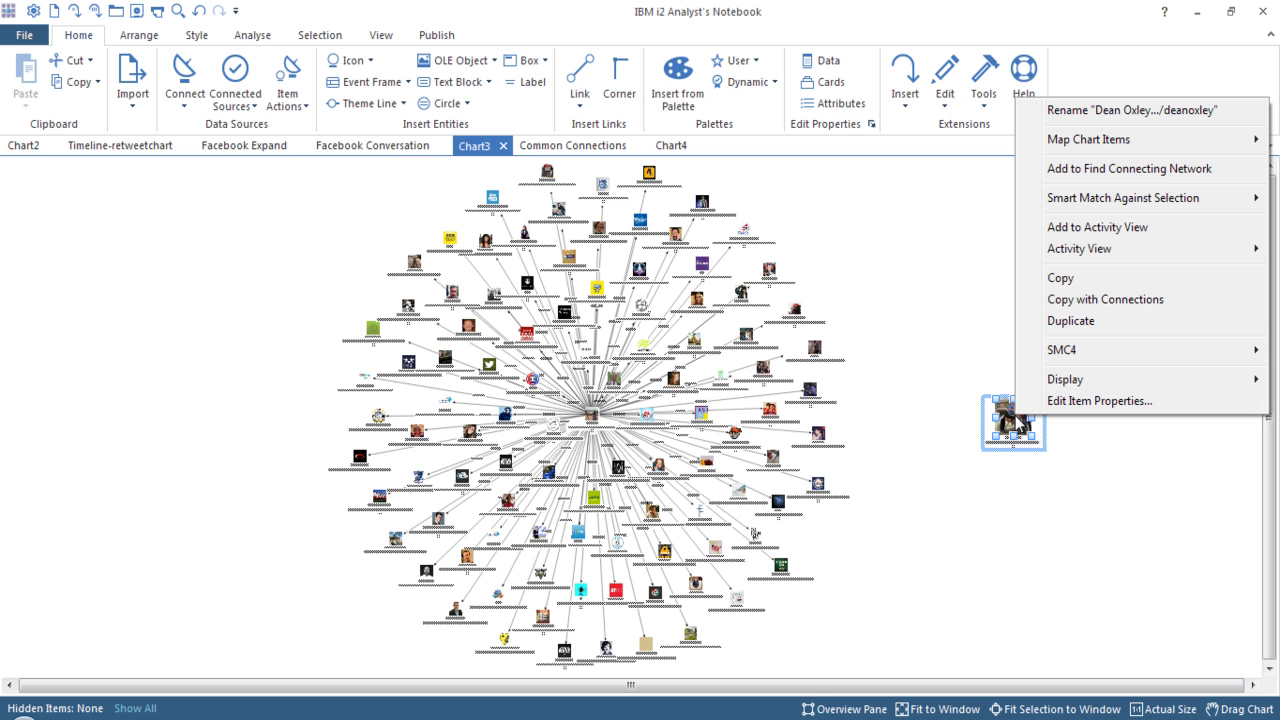
pyautogui.moveTo(1128, 355)
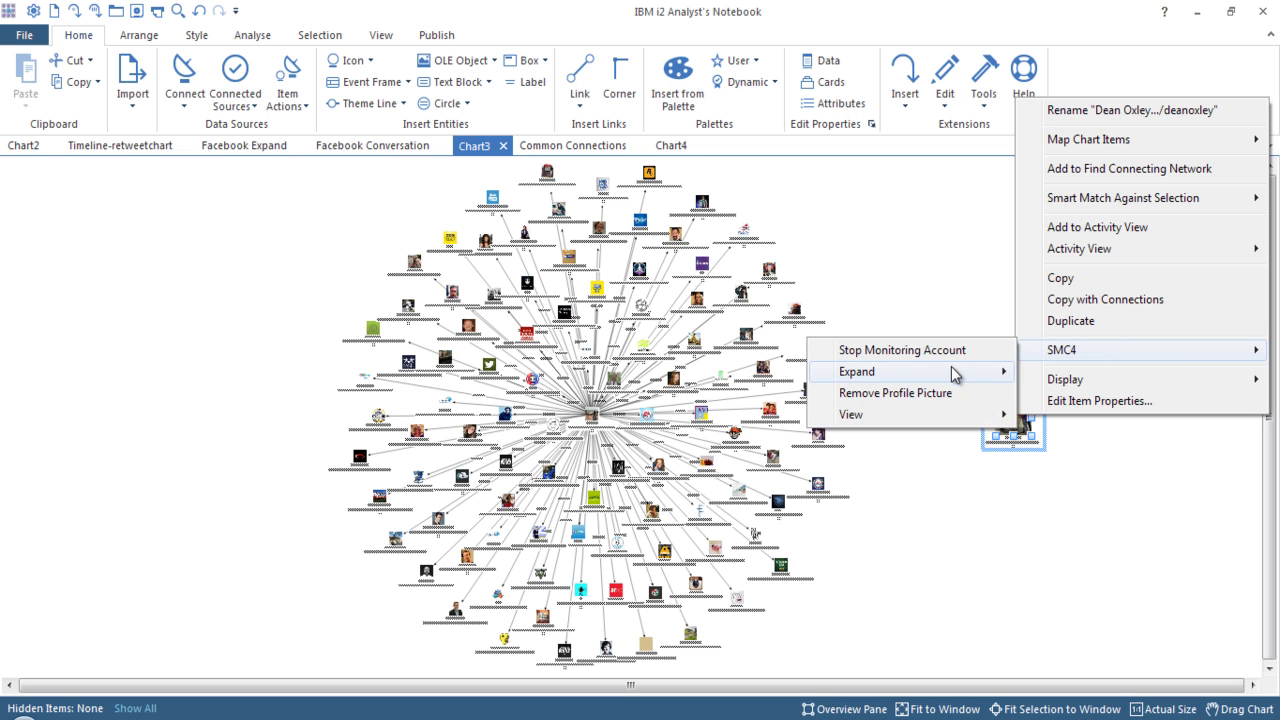
pyautogui.moveTo(954, 371)
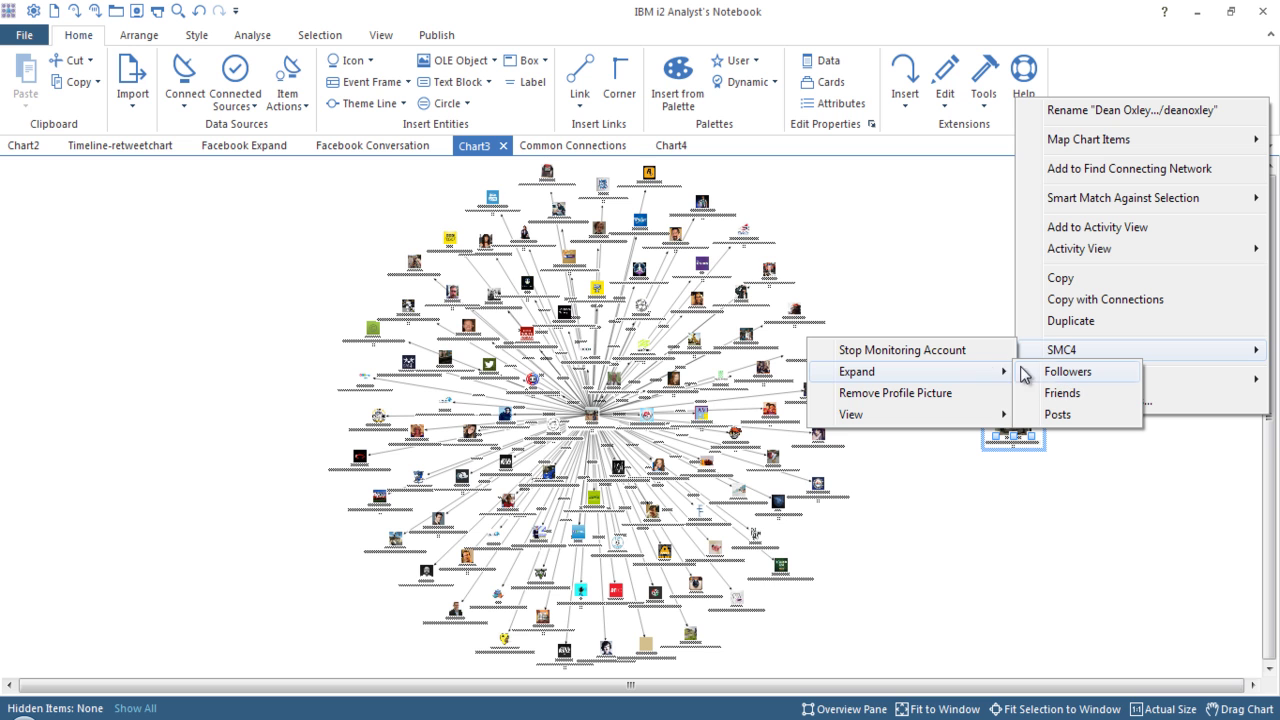
pyautogui.moveTo(978, 418)
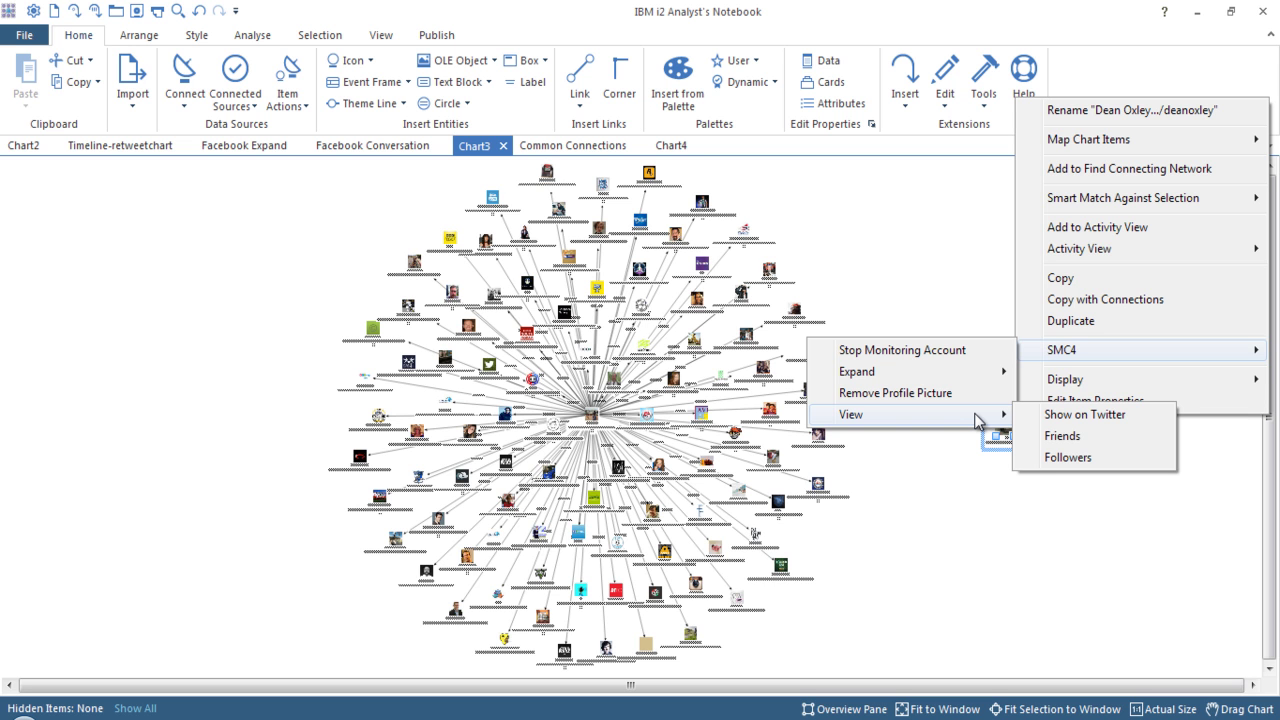
pyautogui.click(1113, 436)
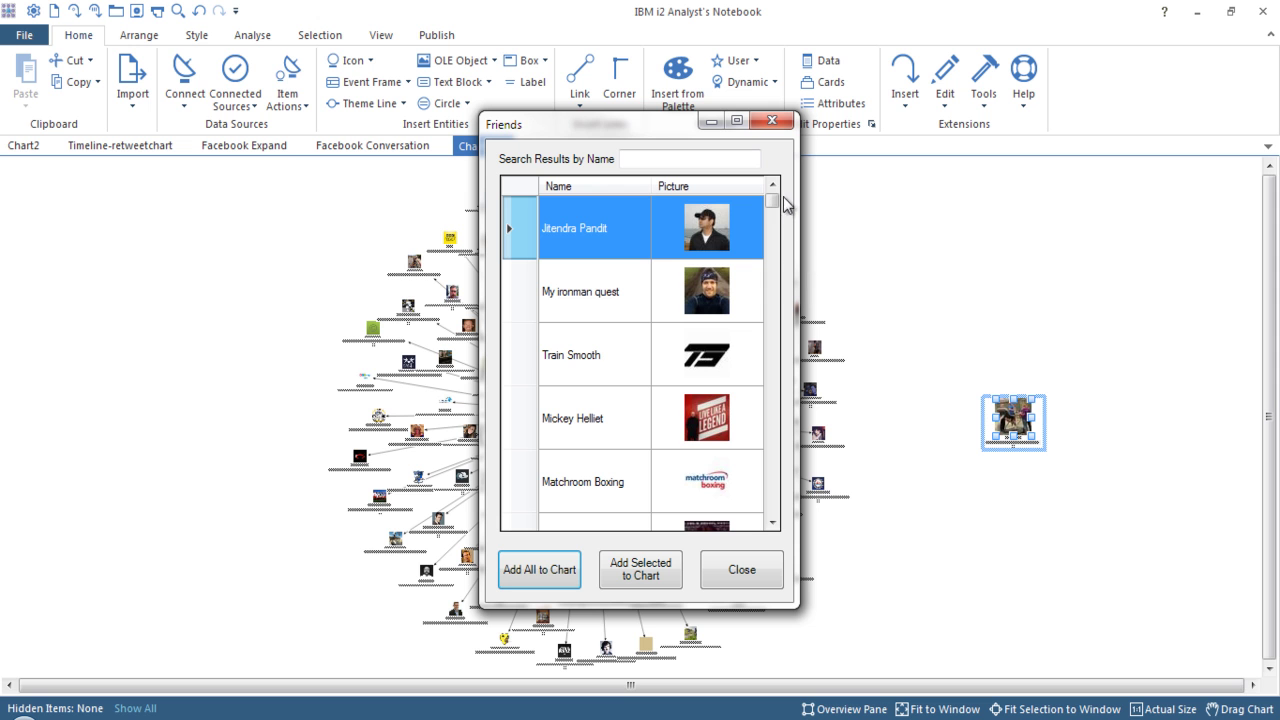
# Add all friends to Chart3, accept the Compact Peacock layout, close, and select the four shared accounts.
pyautogui.moveTo(776, 203)
pyautogui.mouseDown()
pyautogui.moveTo(778, 228)
pyautogui.moveTo(778, 199)
pyautogui.mouseUp()
pyautogui.click(537, 571)
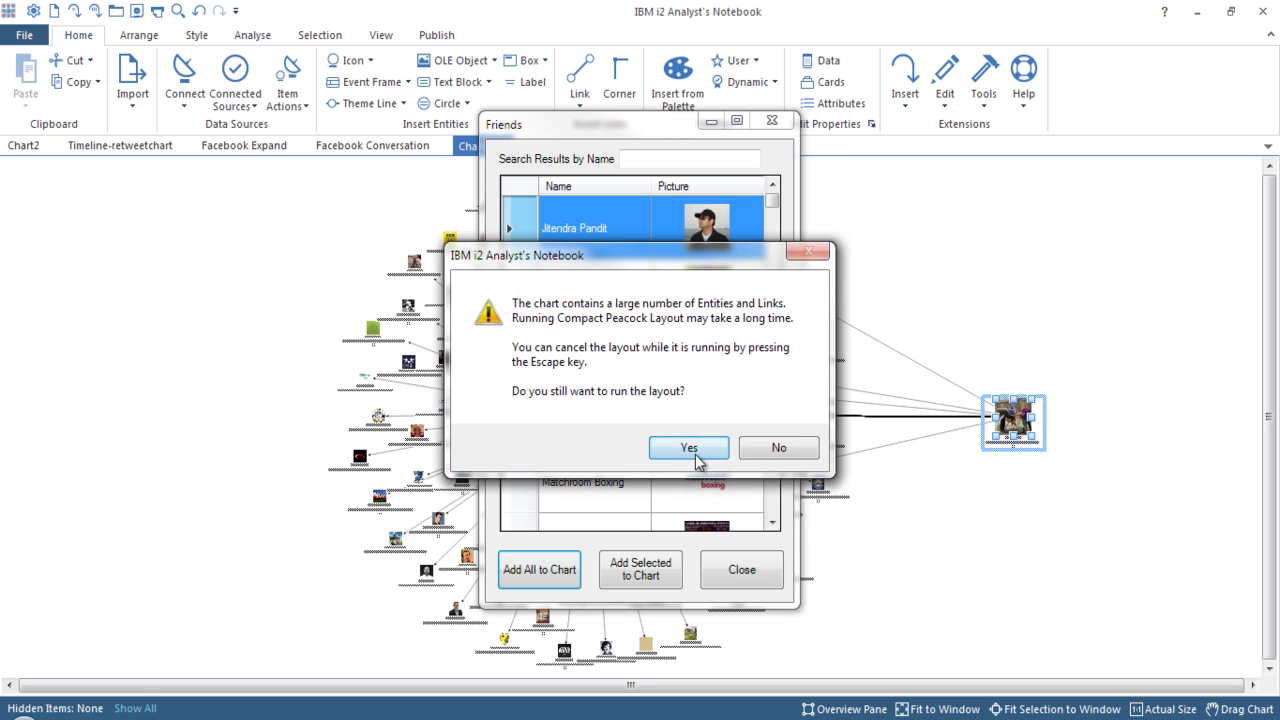
pyautogui.click(696, 454)
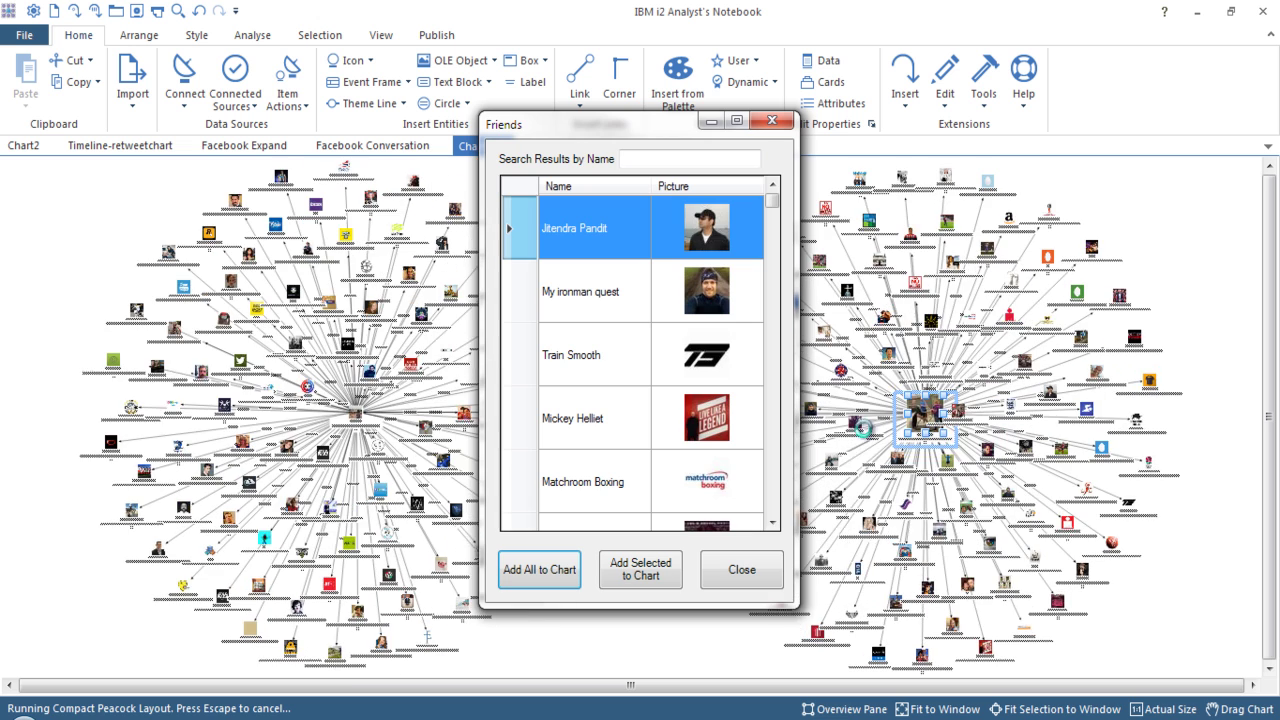
pyautogui.click(741, 569)
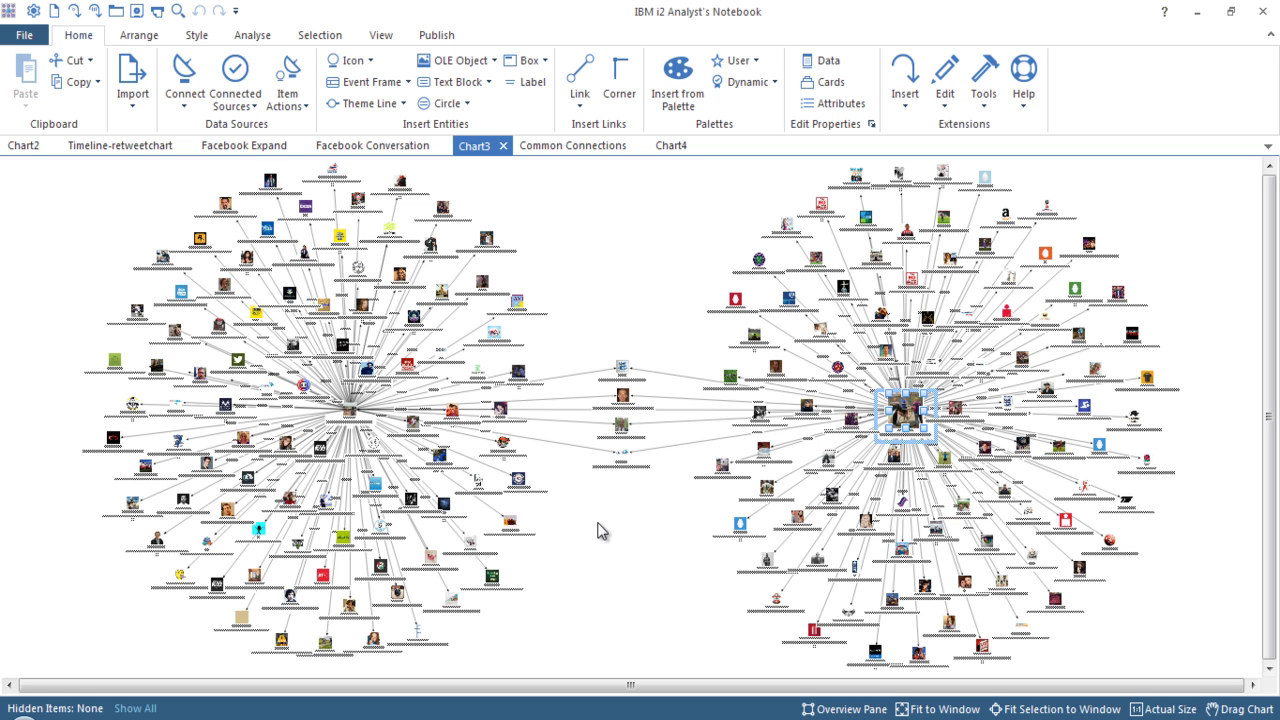
pyautogui.moveTo(572, 494); pyautogui.dragTo(677, 369)
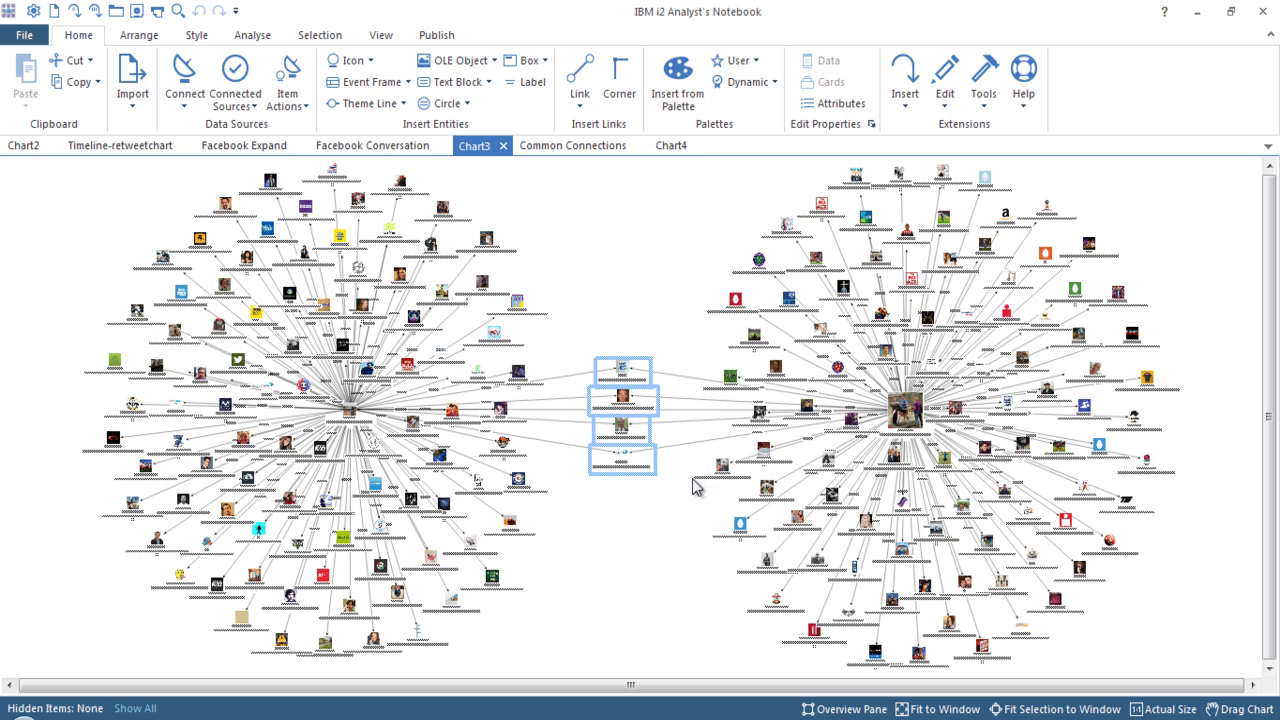
# Move the shared face-photo account higher and expand its Friends, accepting the layout prompt.
pyautogui.click(622, 541)
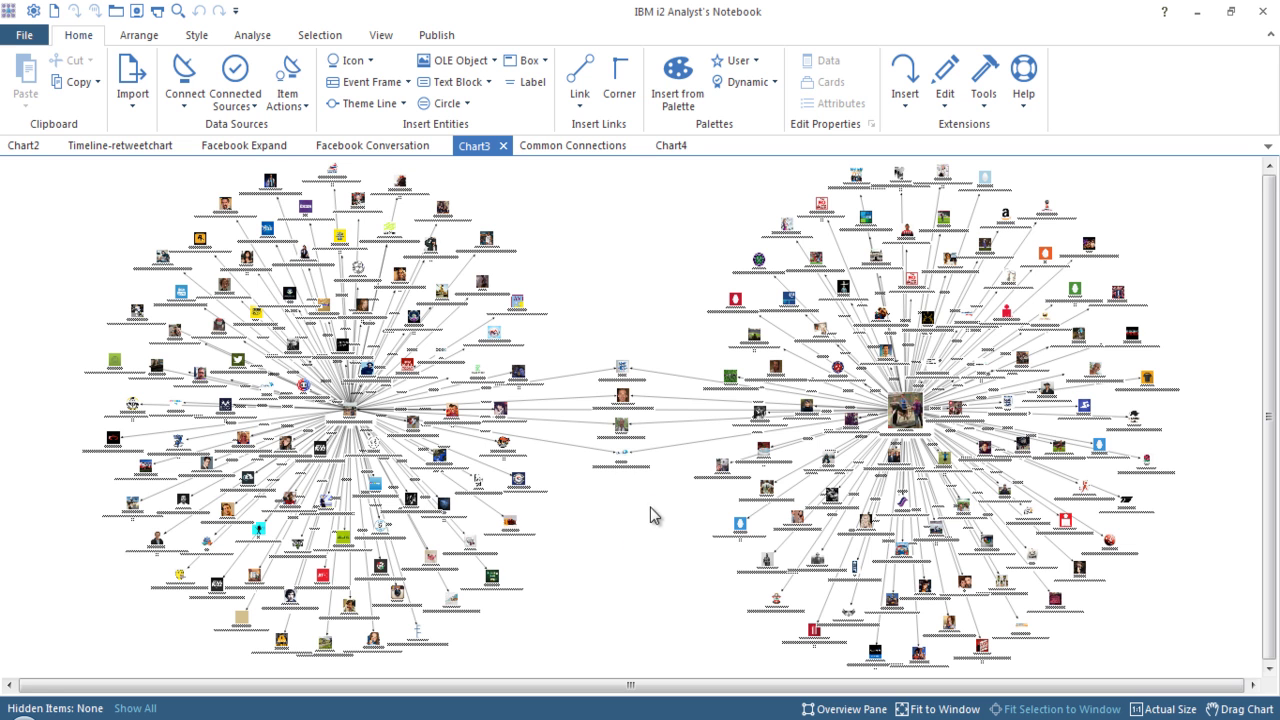
pyautogui.click(635, 398)
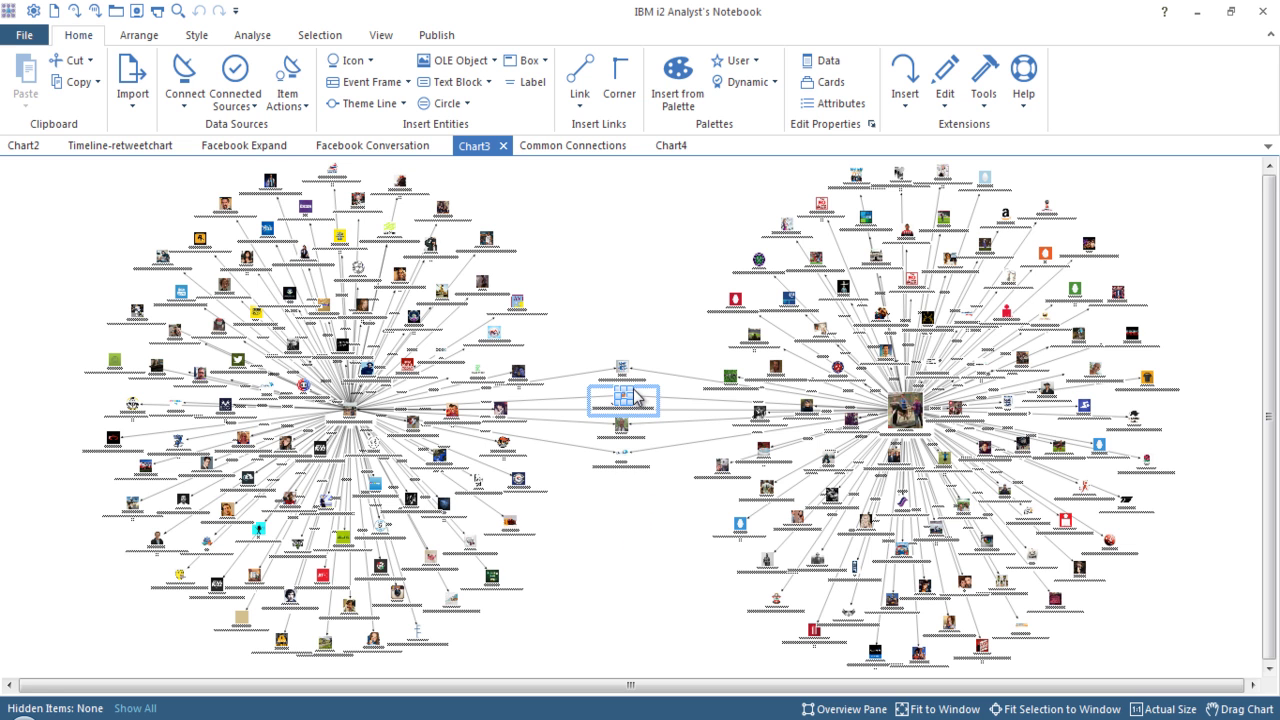
pyautogui.moveTo(641, 398); pyautogui.dragTo(633, 307)
pyautogui.rightClick(632, 304)
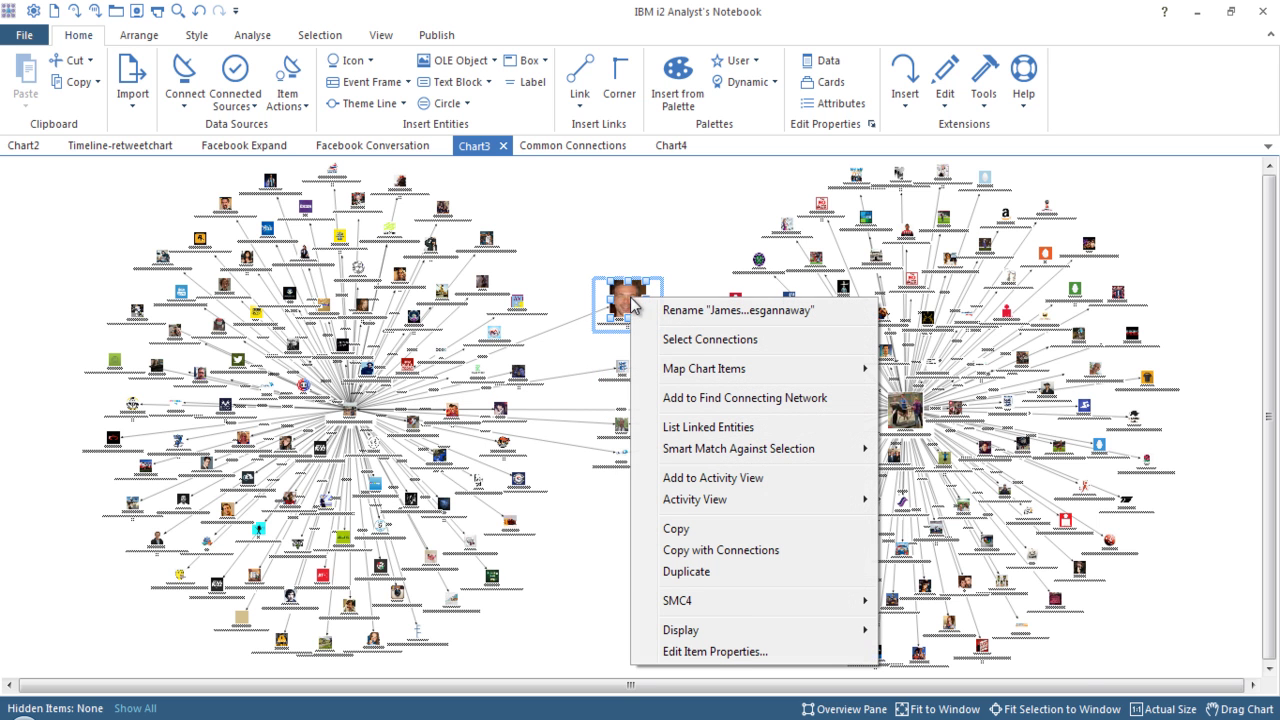
pyautogui.moveTo(801, 604)
pyautogui.moveTo(956, 628)
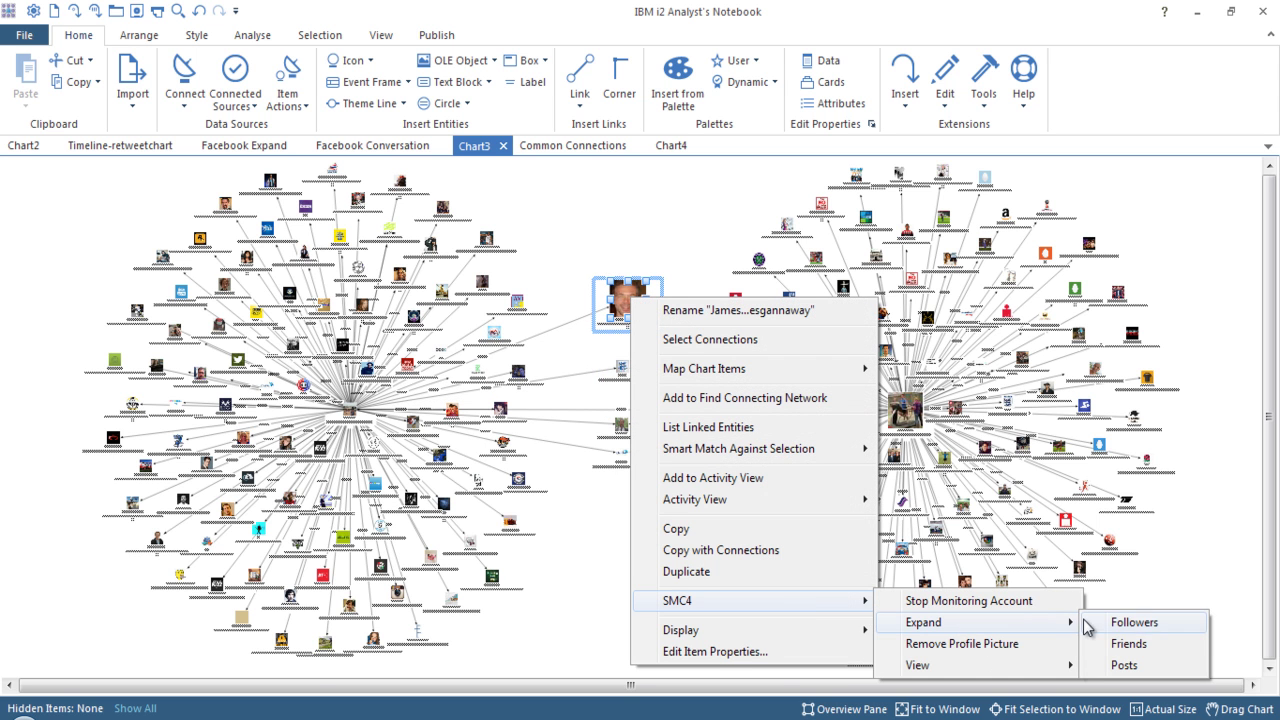
pyautogui.click(1152, 647)
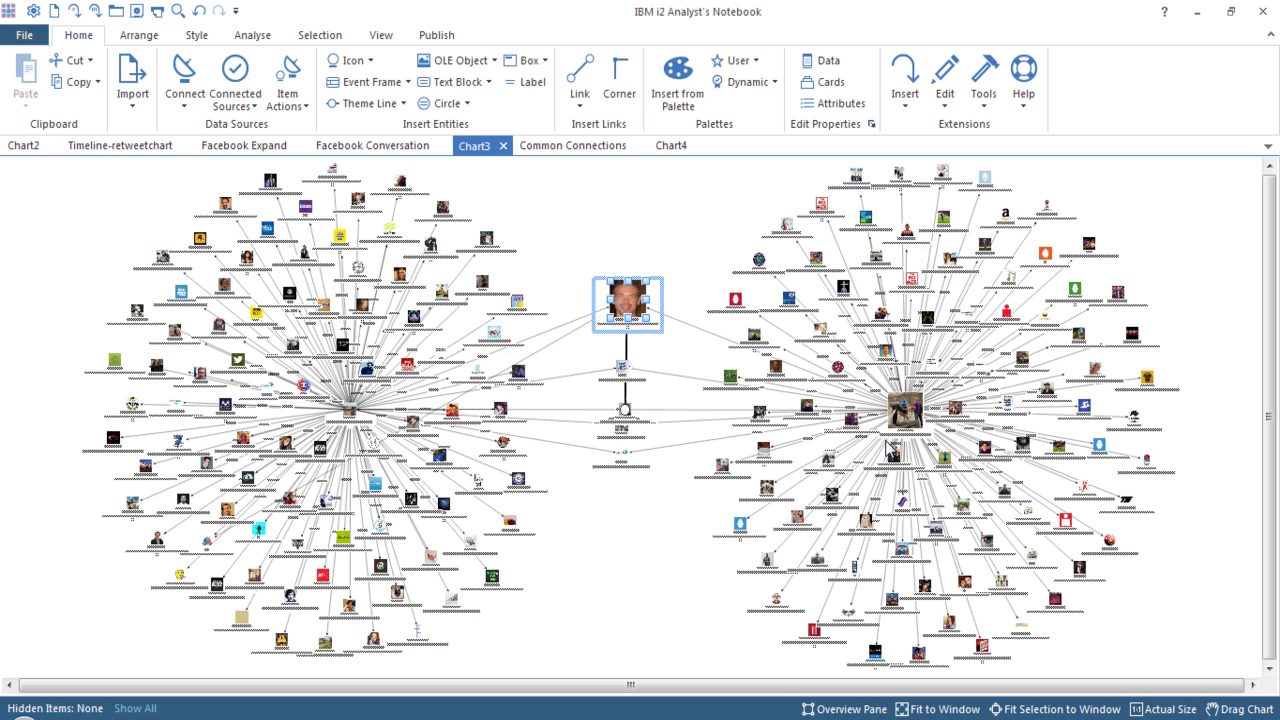
pyautogui.click(697, 477)
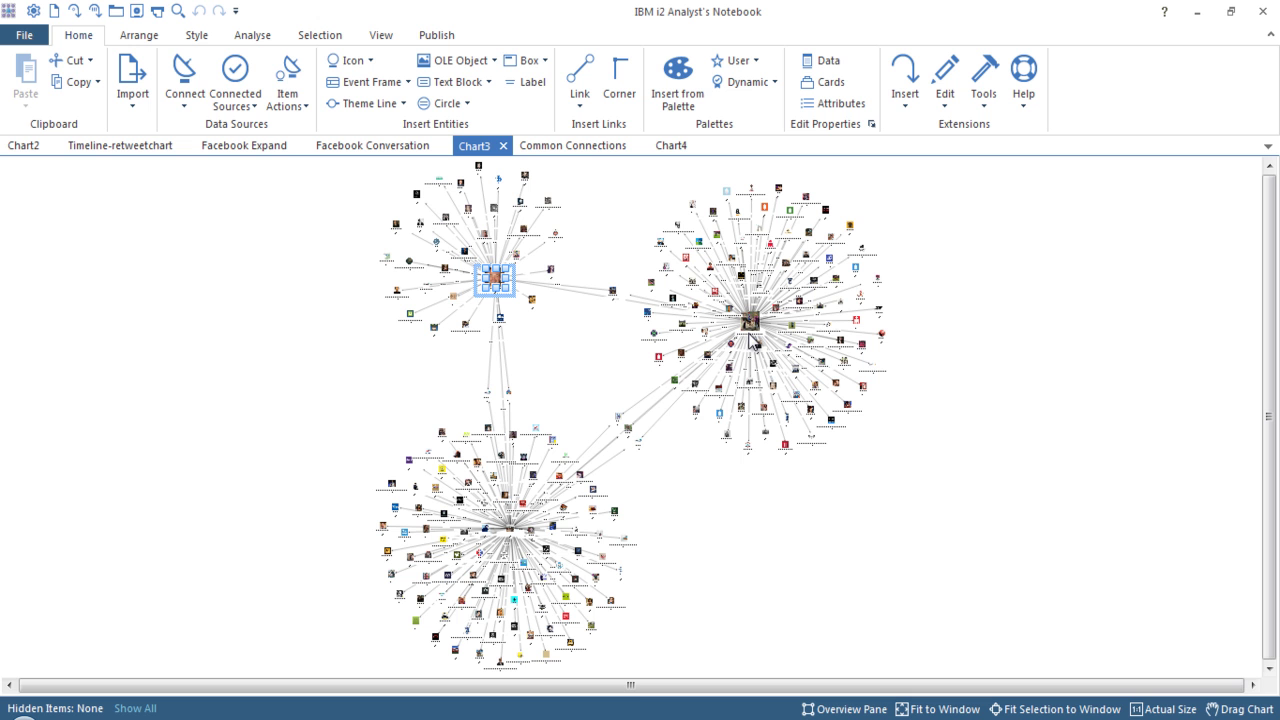
# Switch to the Common Connections chart and show all hidden items.
pyautogui.click(575, 145)
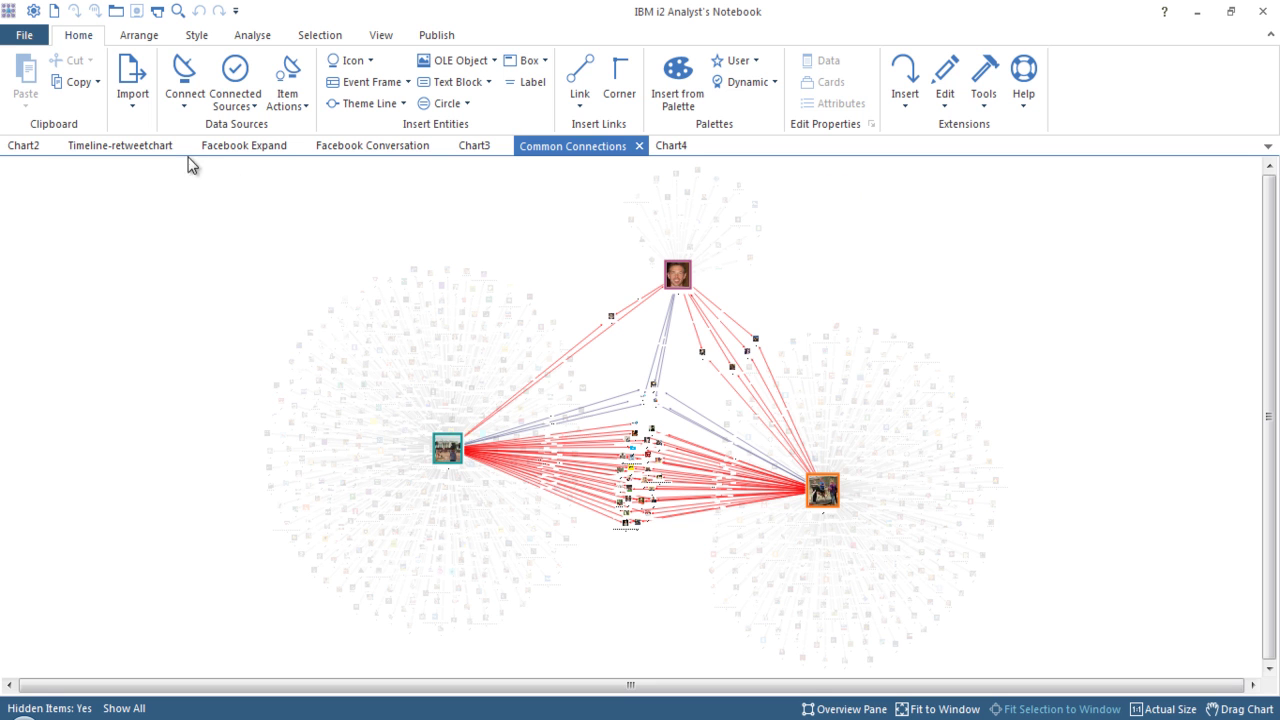
pyautogui.click(378, 36)
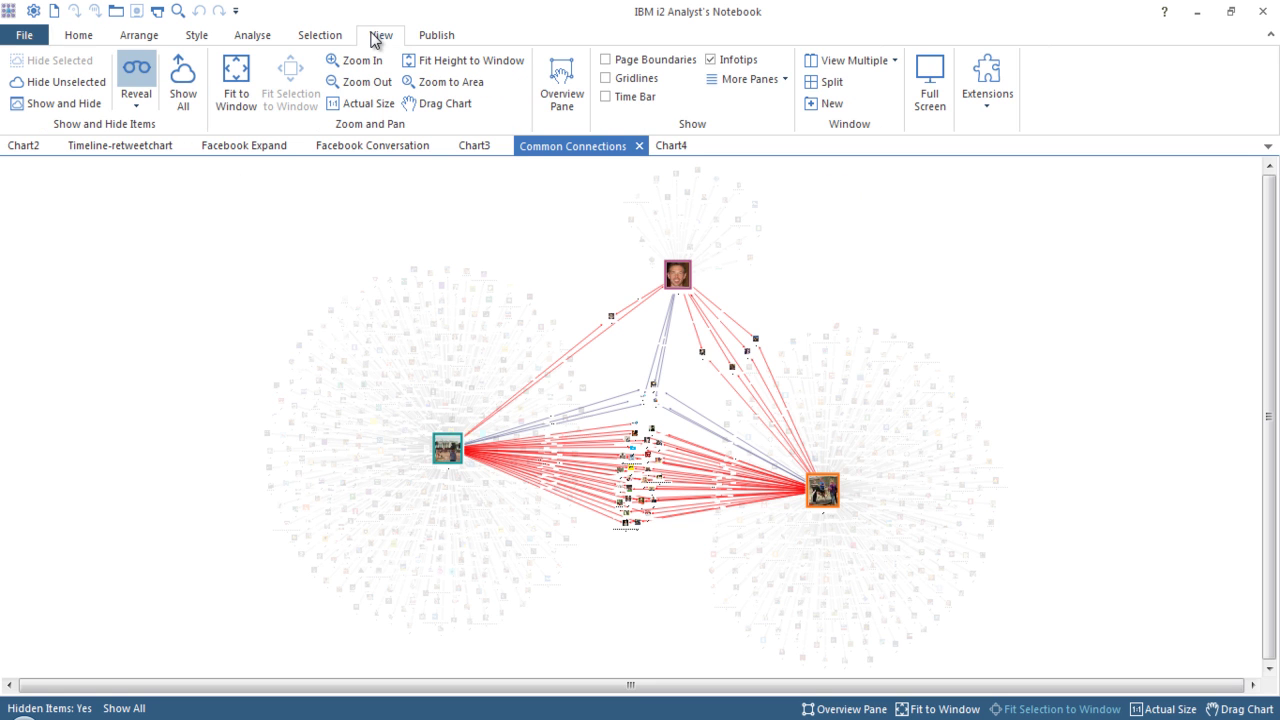
pyautogui.click(186, 78)
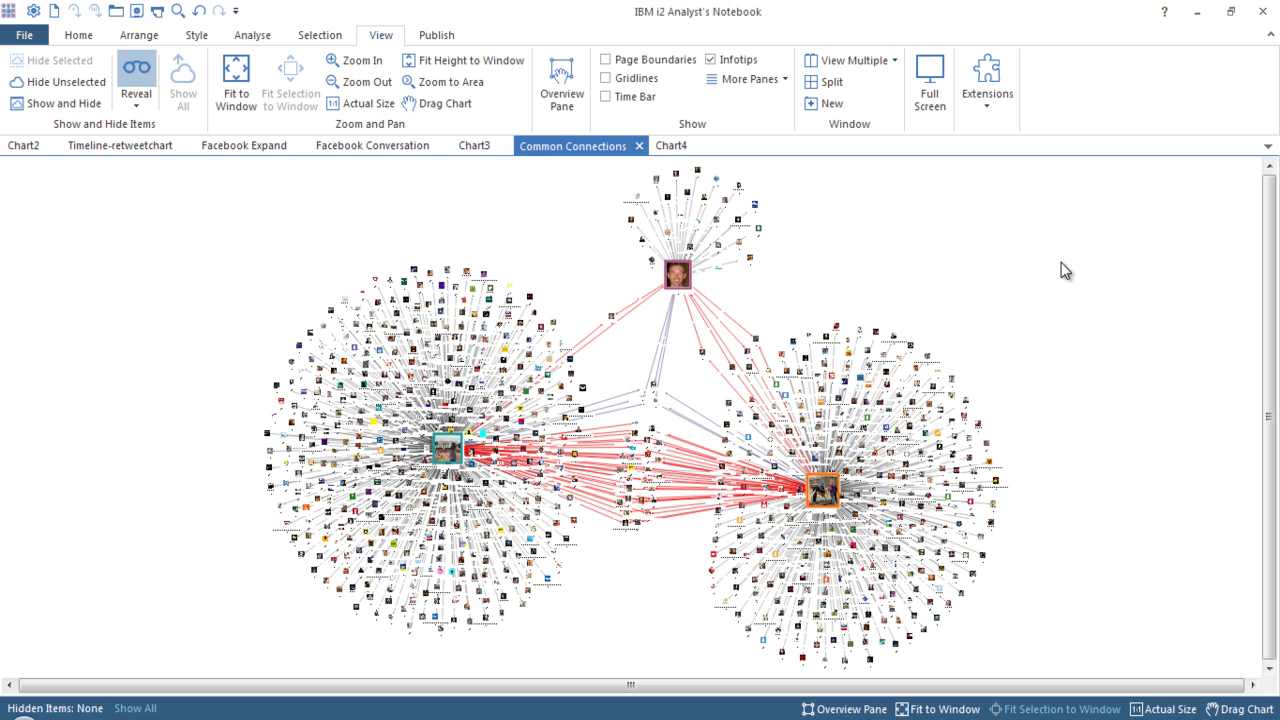
# Select one outlying account in the left cluster and one in the right cluster.
pyautogui.click(276, 488)
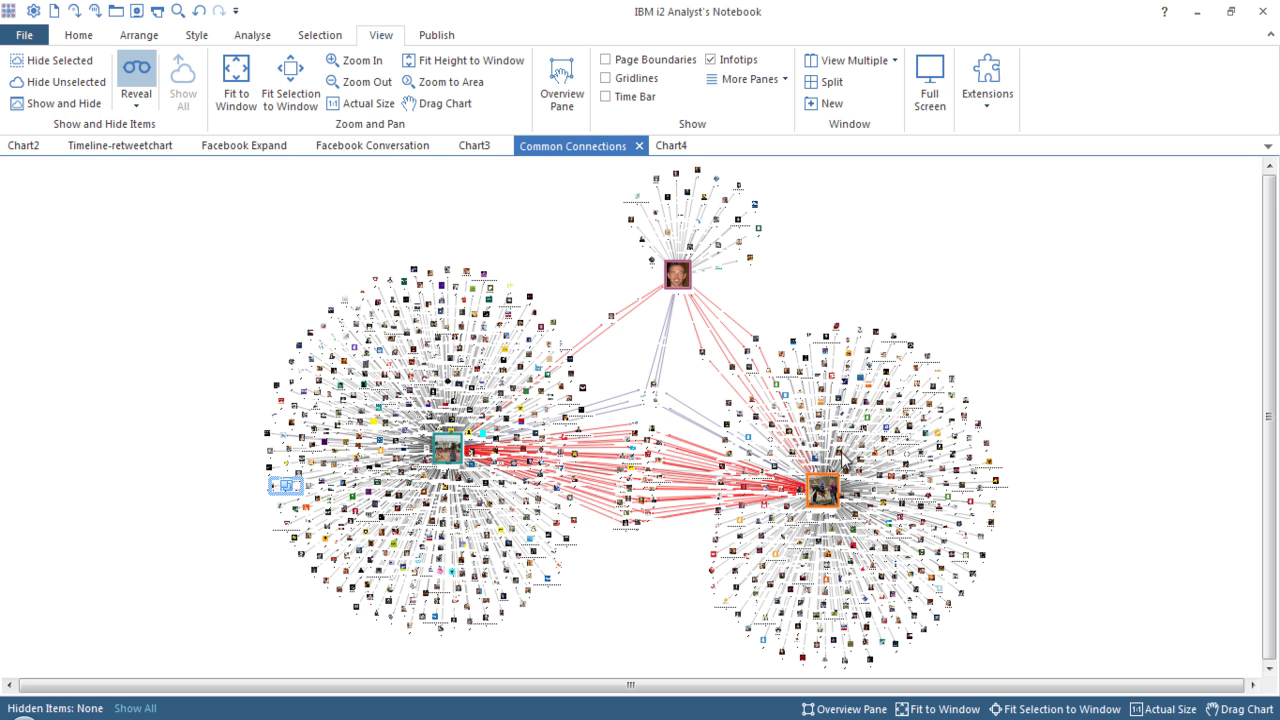
pyautogui.keyDown('ctrl'); pyautogui.click(953, 398); pyautogui.keyUp('ctrl')
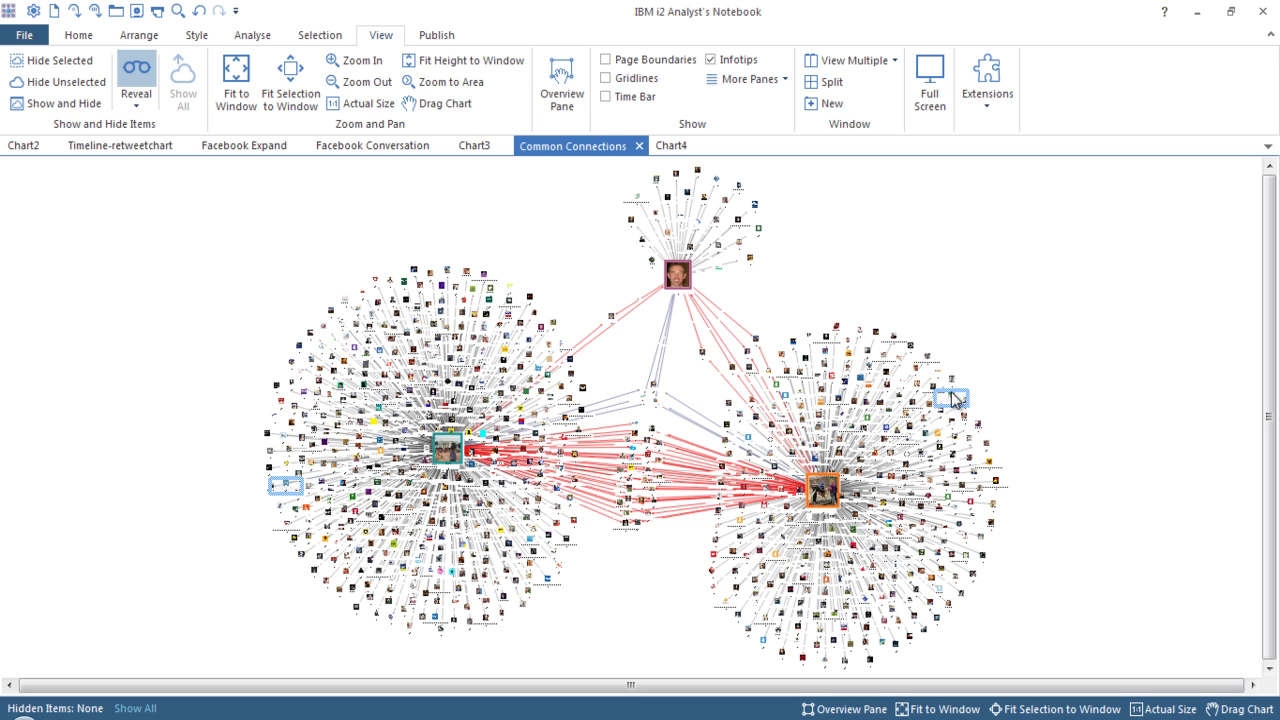
pyautogui.click(258, 38)
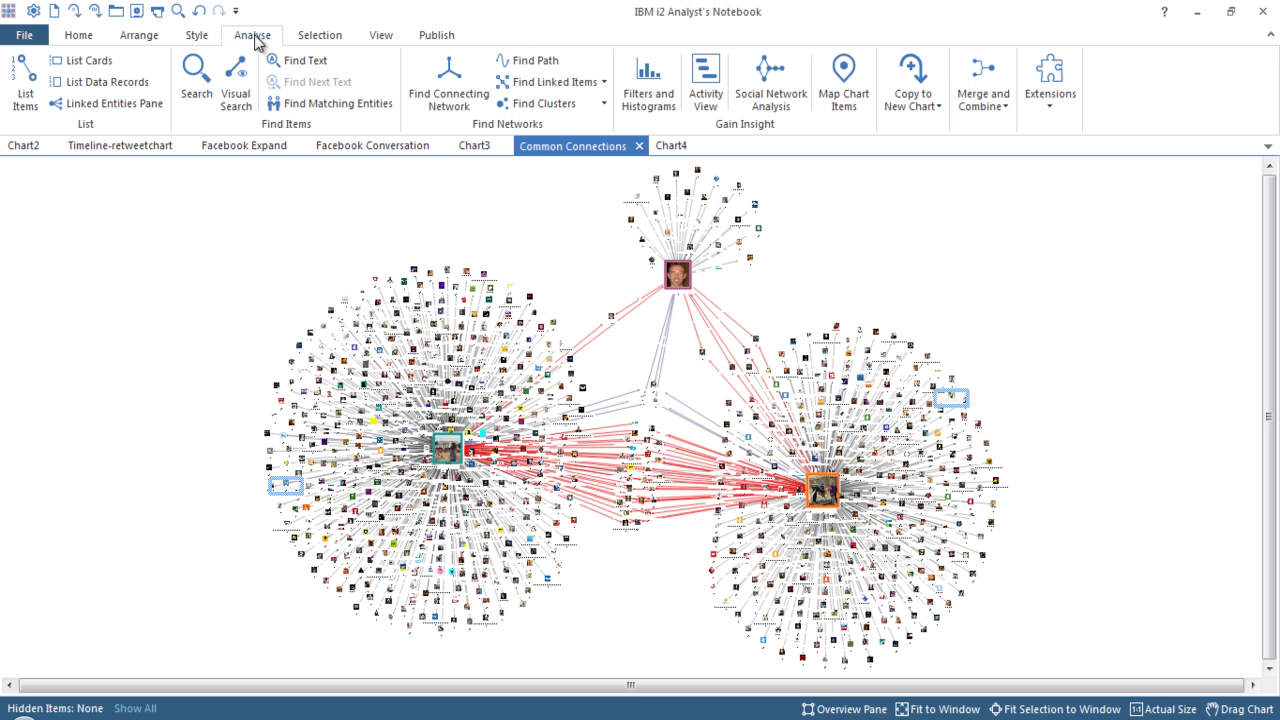
# Run Find Path with default options and copy the found paths with connections into new Chart5.
pyautogui.click(540, 61)
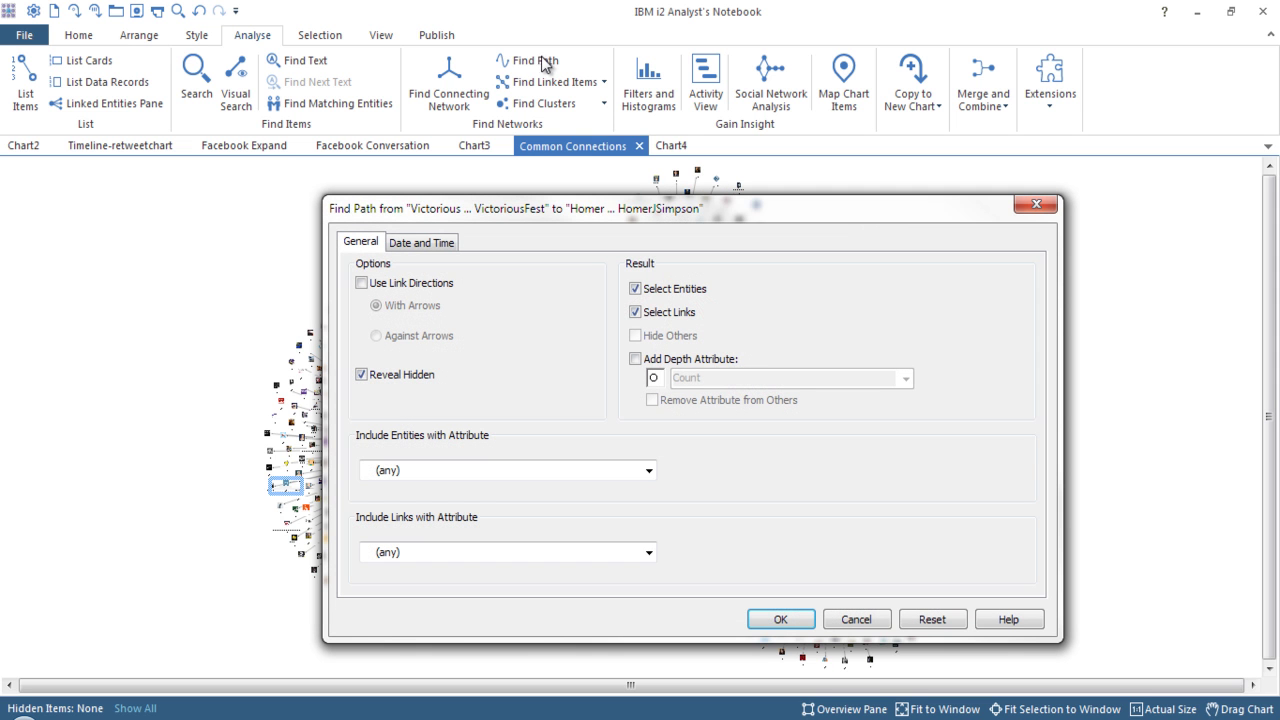
pyautogui.click(777, 618)
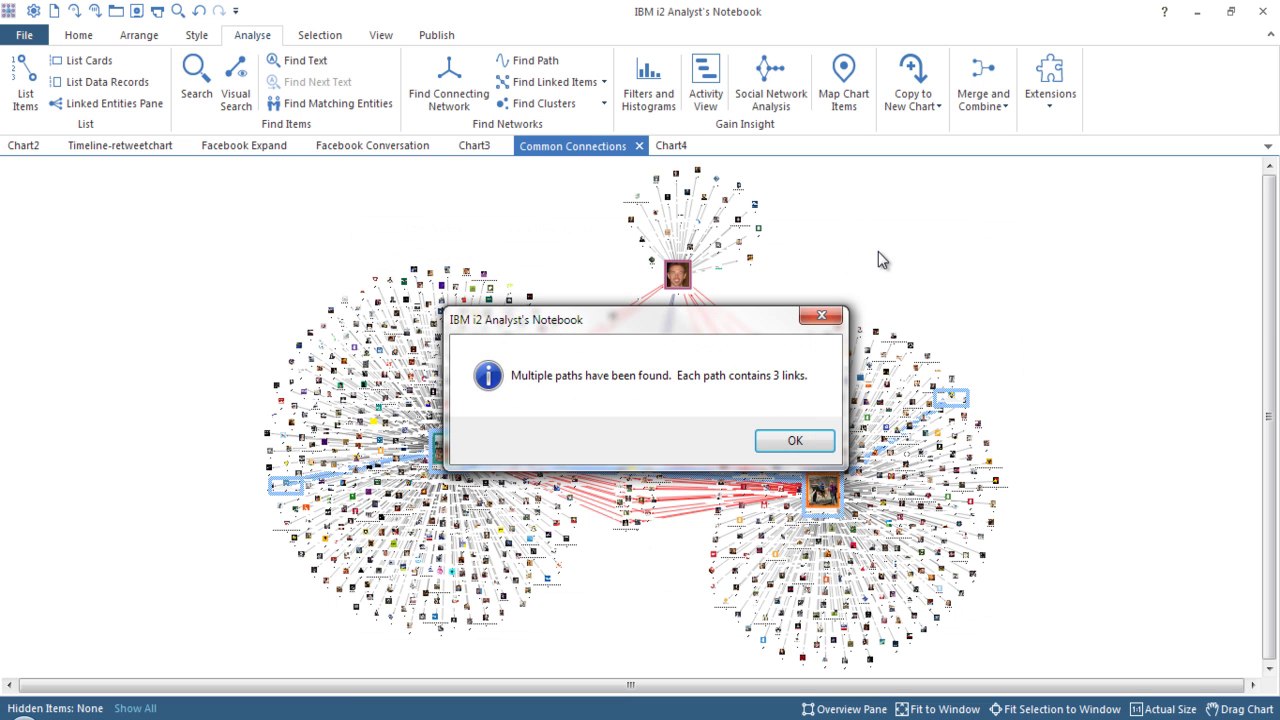
pyautogui.click(790, 441)
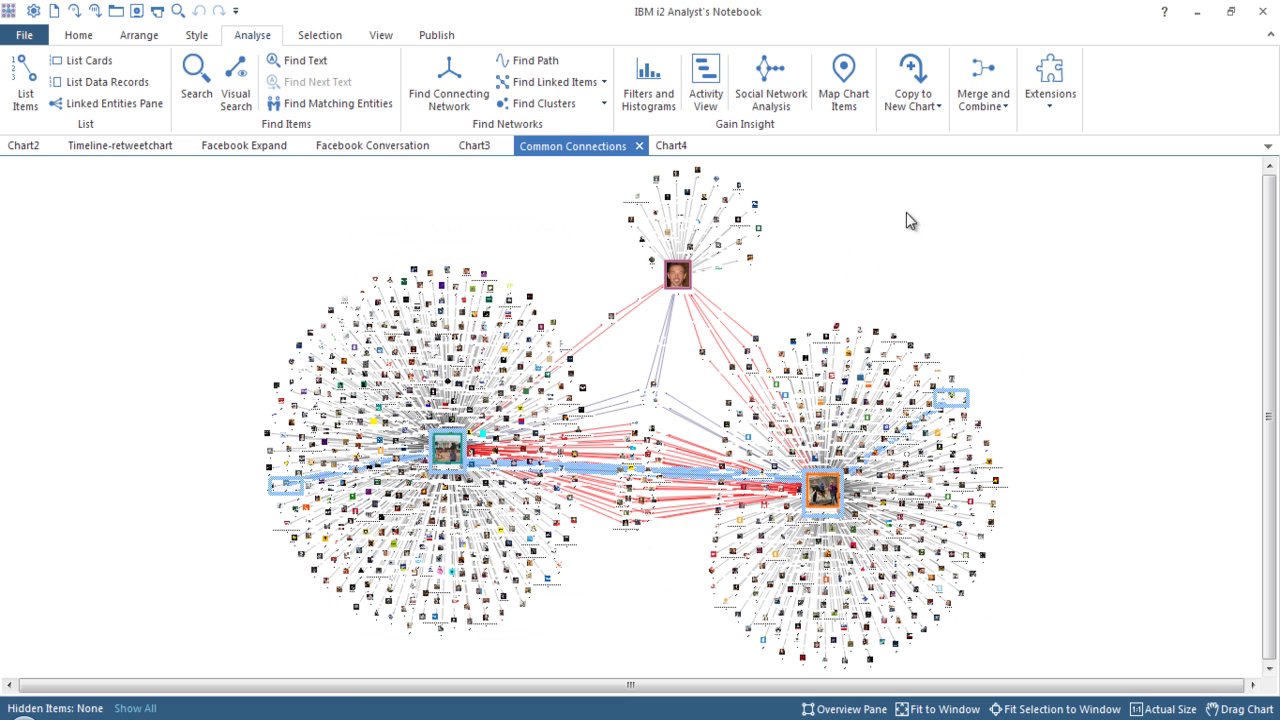
pyautogui.click(928, 106)
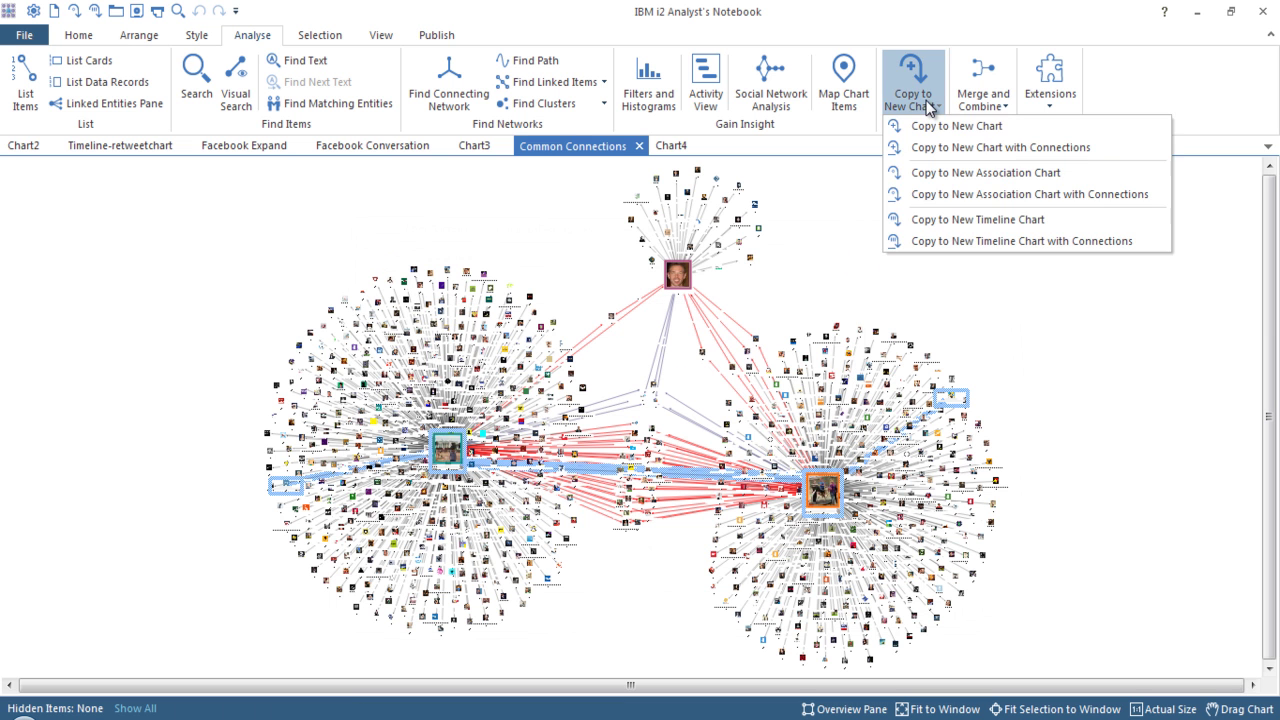
pyautogui.click(946, 146)
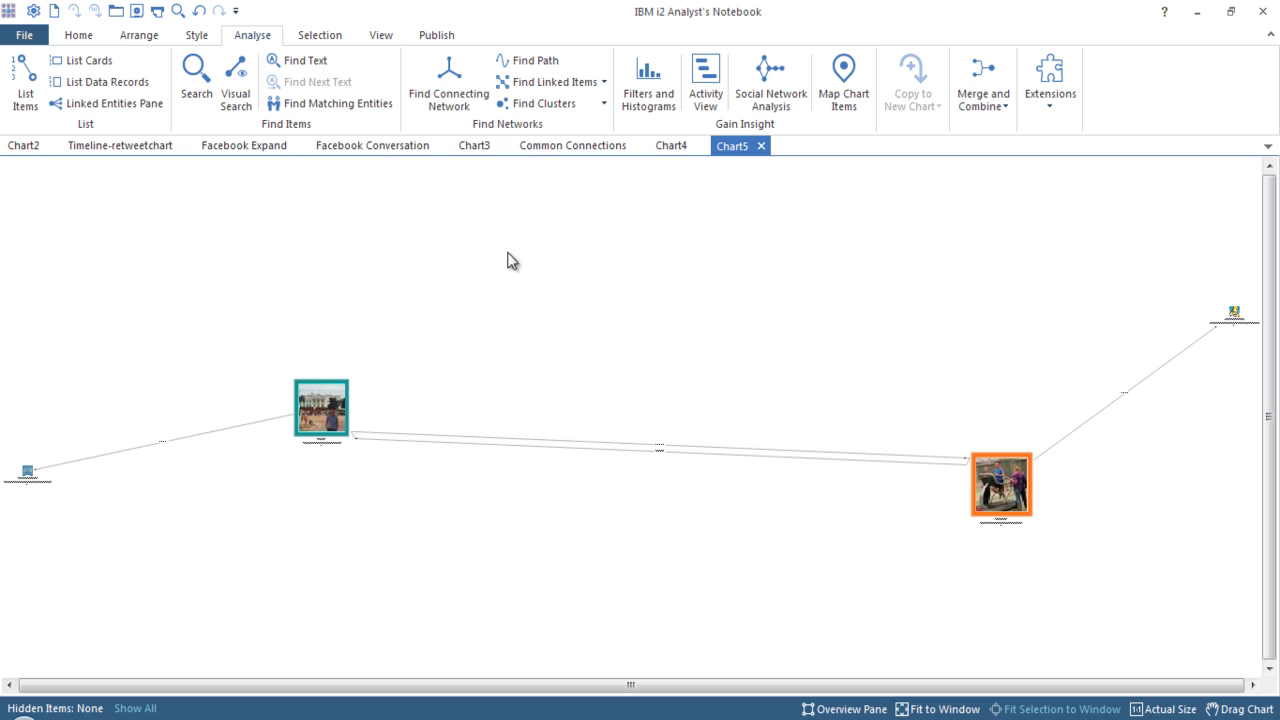
# Drag the left icon, teal picture, orange picture and right entity into a centred horizontal row.
pyautogui.moveTo(329, 414); pyautogui.dragTo(535, 406)
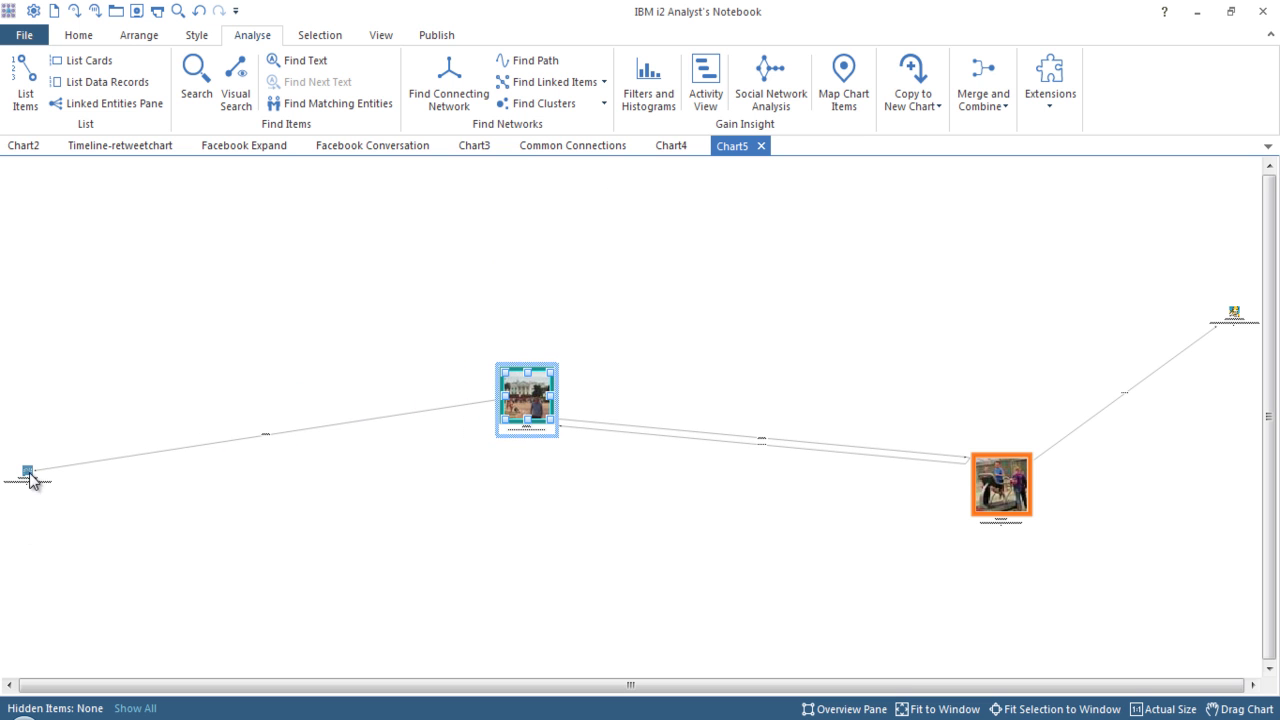
pyautogui.moveTo(29, 474); pyautogui.dragTo(309, 421)
pyautogui.click(549, 405)
pyautogui.moveTo(1015, 487); pyautogui.dragTo(713, 417)
pyautogui.moveTo(1233, 316); pyautogui.dragTo(846, 420)
pyautogui.click(904, 474)
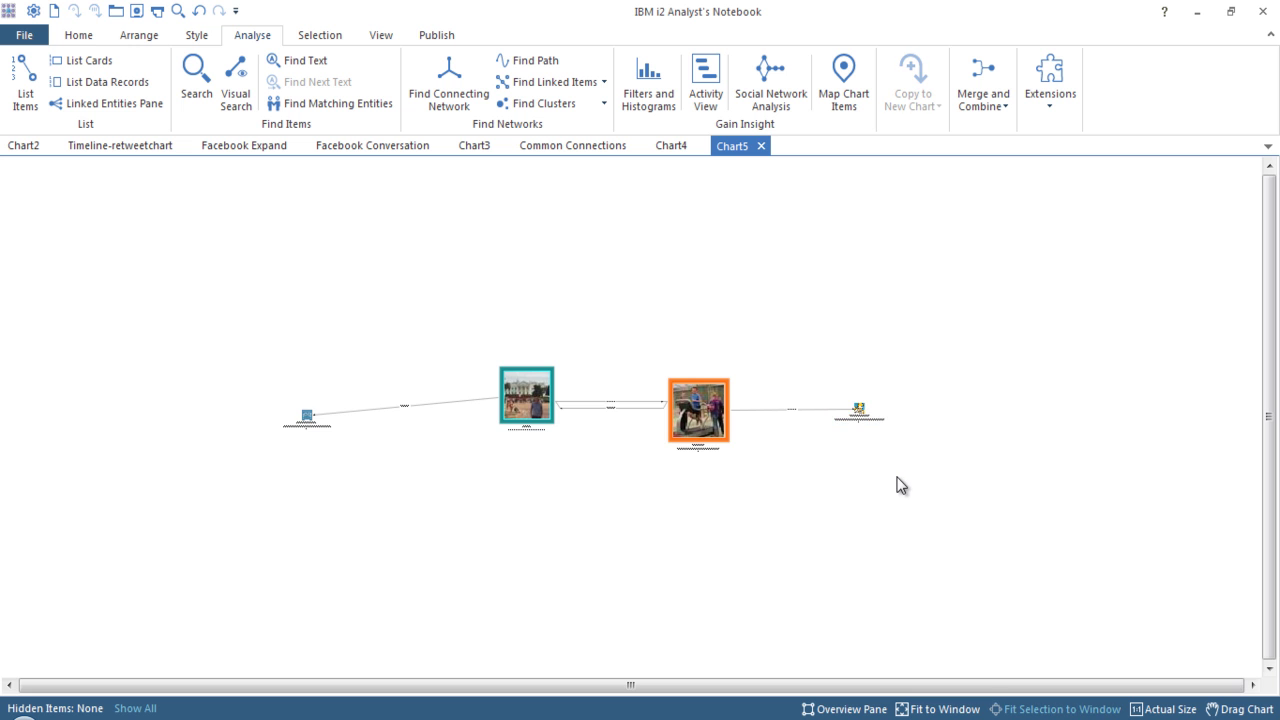
pyautogui.scroll(3, 713, 448)
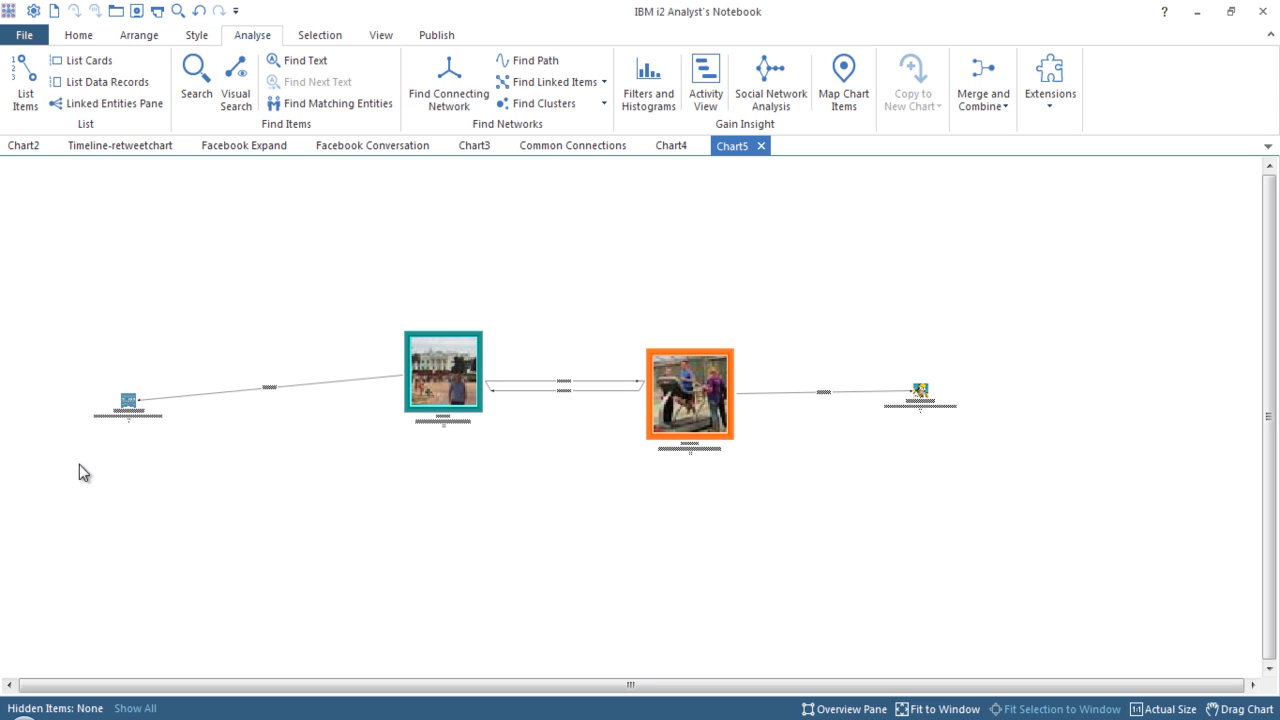
pyautogui.moveTo(127, 406); pyautogui.dragTo(239, 393)
pyautogui.click(405, 499)
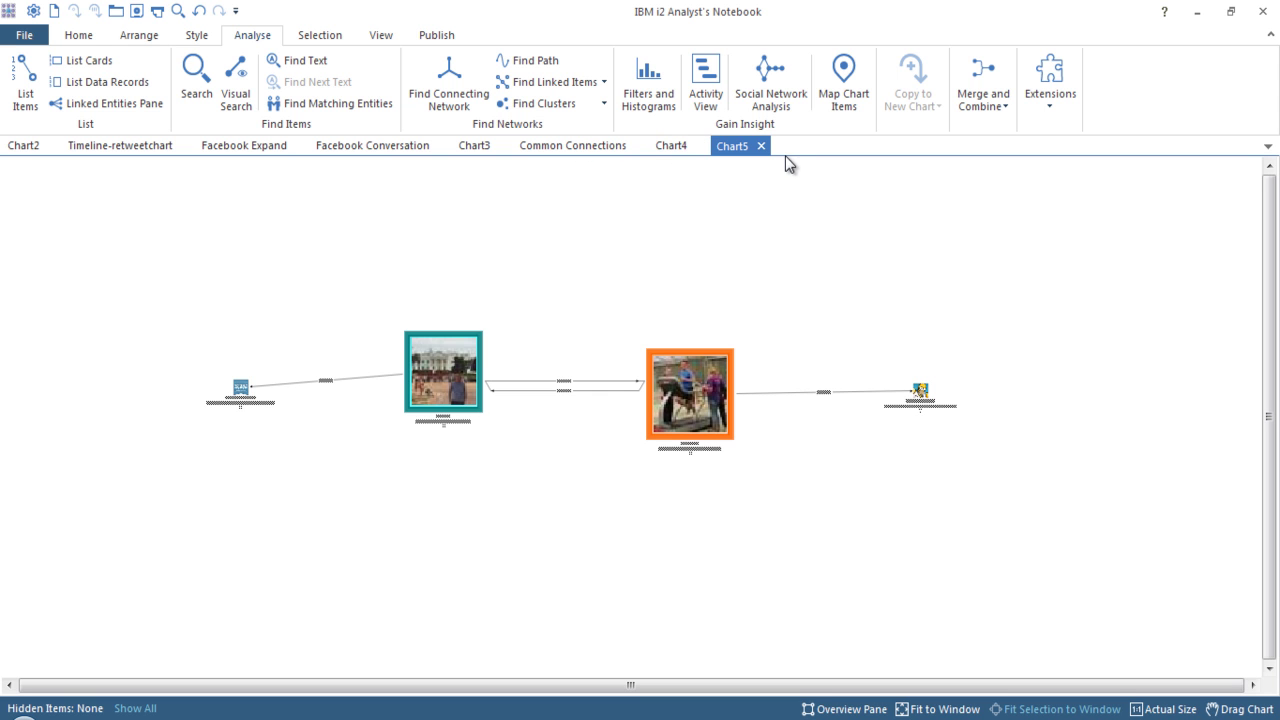
# Create a new blank chart, Chart6.
pyautogui.click(78, 40)
pyautogui.click(38, 38)
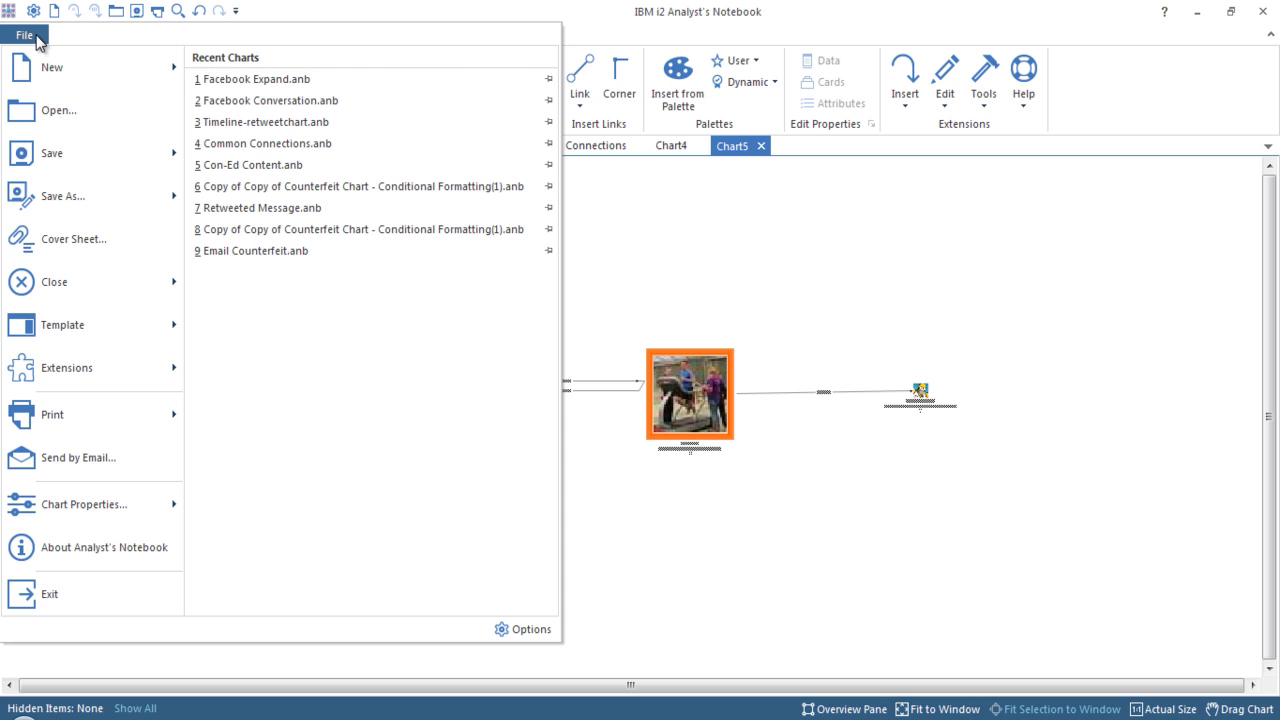
pyautogui.click(55, 70)
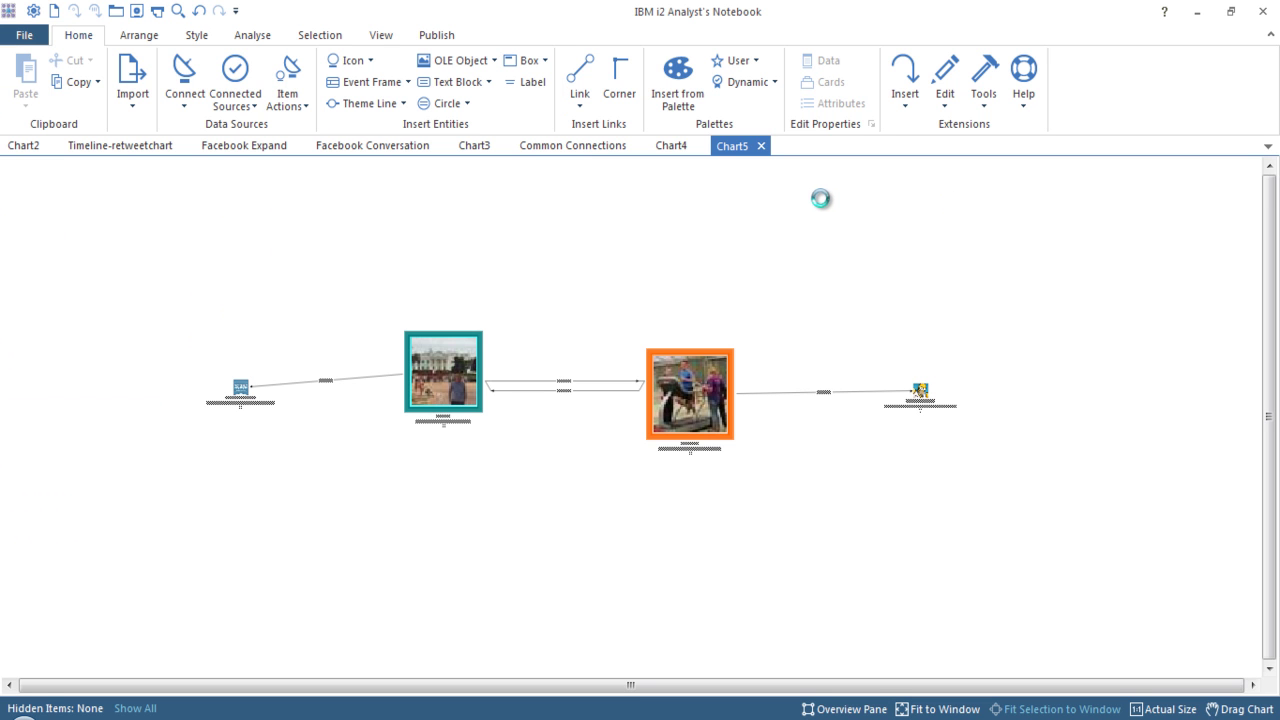
# Open the SMC4 Monitored Accounts list from the Connect menu.
pyautogui.click(180, 90)
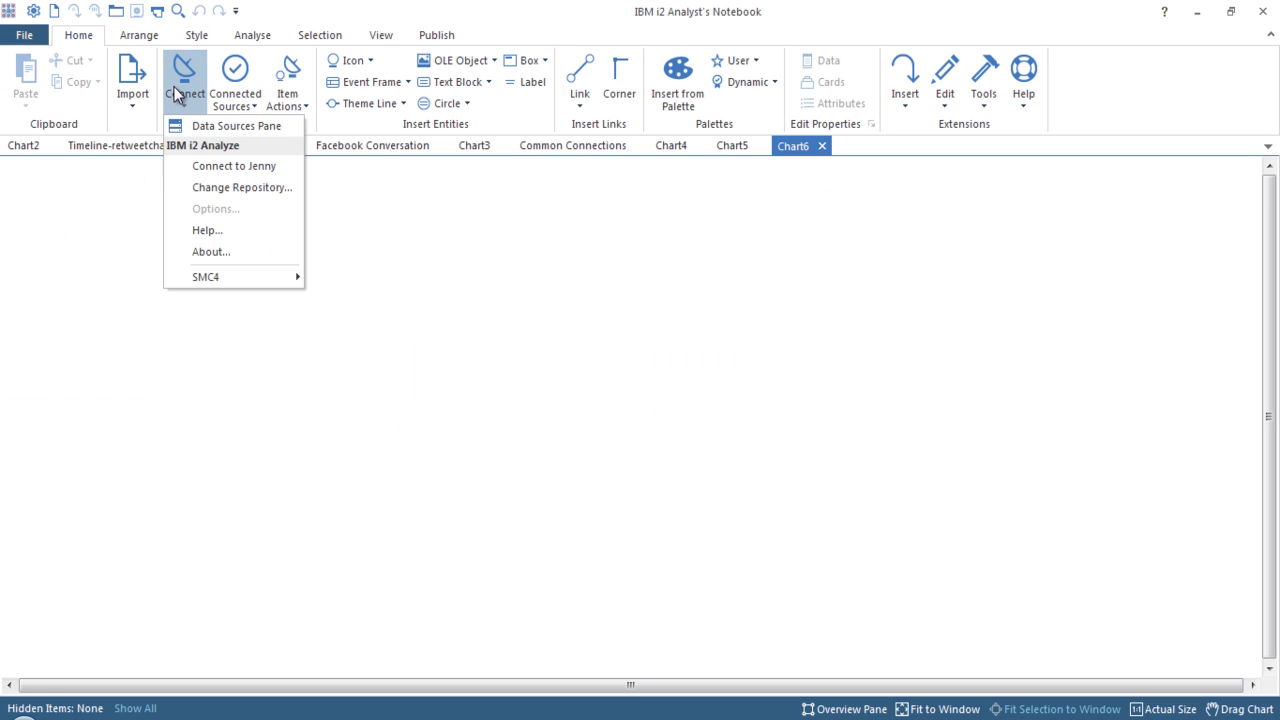
pyautogui.moveTo(252, 281)
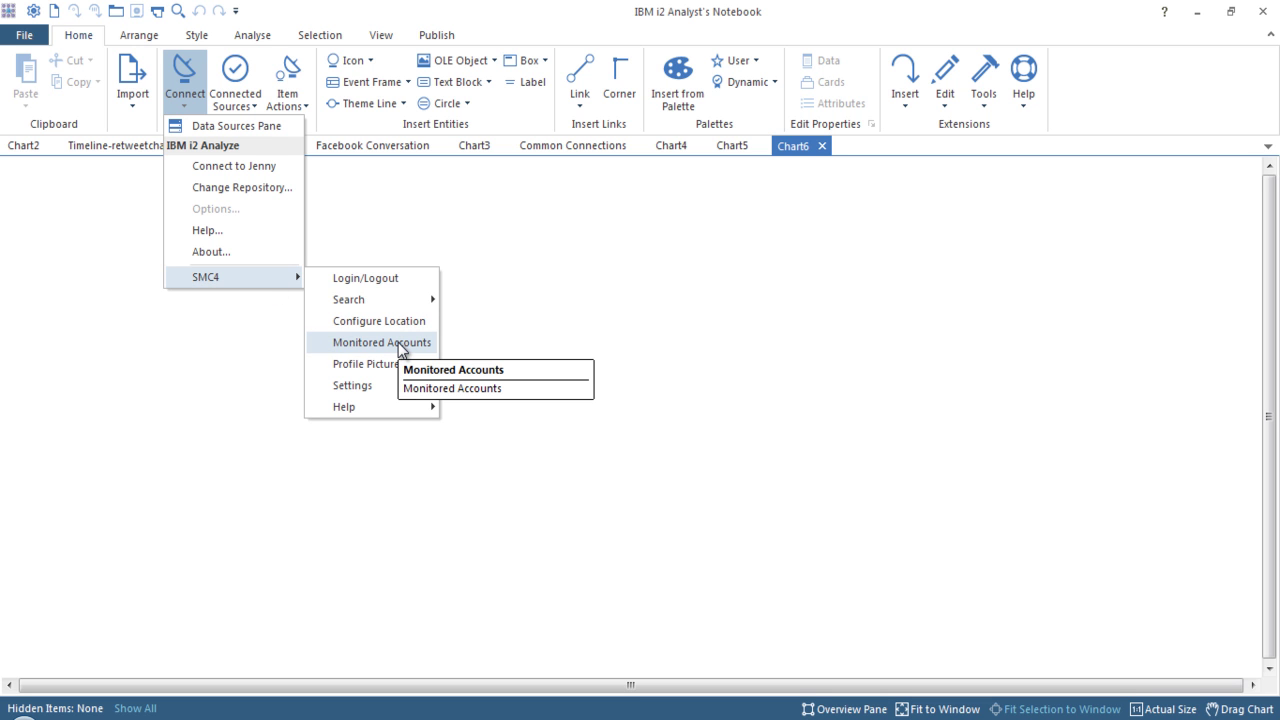
pyautogui.click(399, 344)
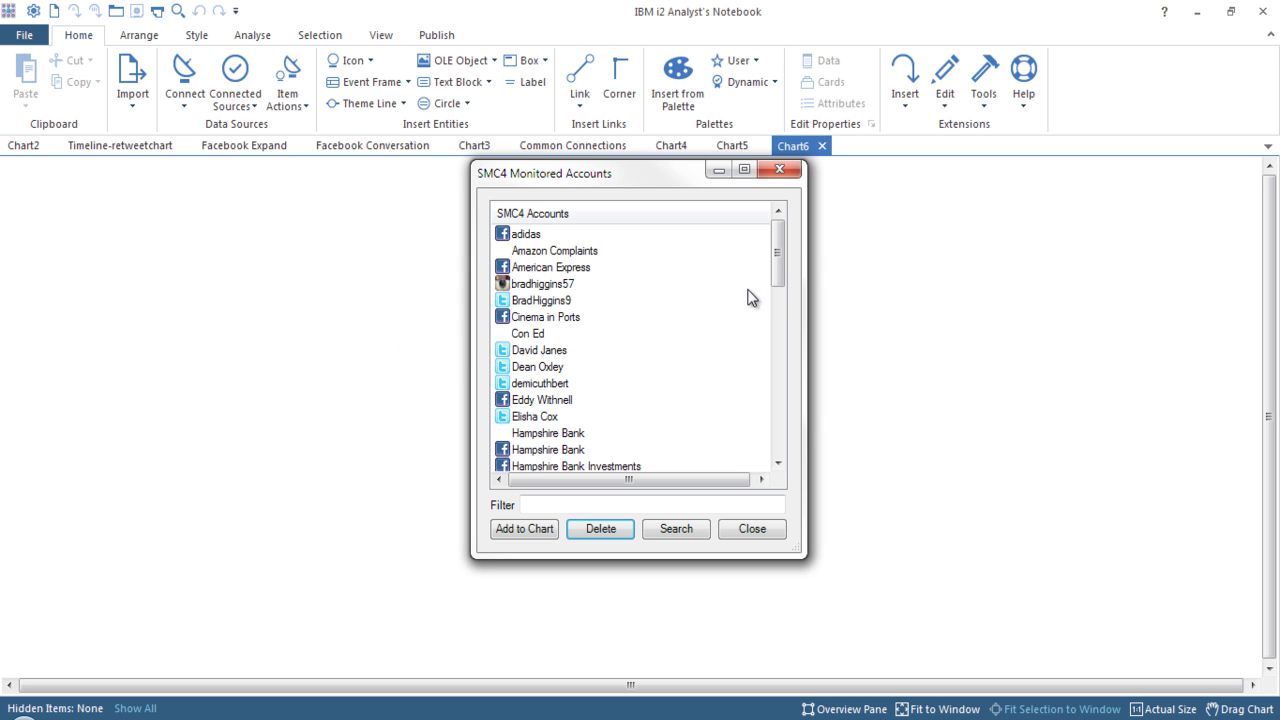
# Delete one account from the SMC4 monitored accounts and acknowledge the removal.
pyautogui.moveTo(782, 250); pyautogui.dragTo(781, 313)
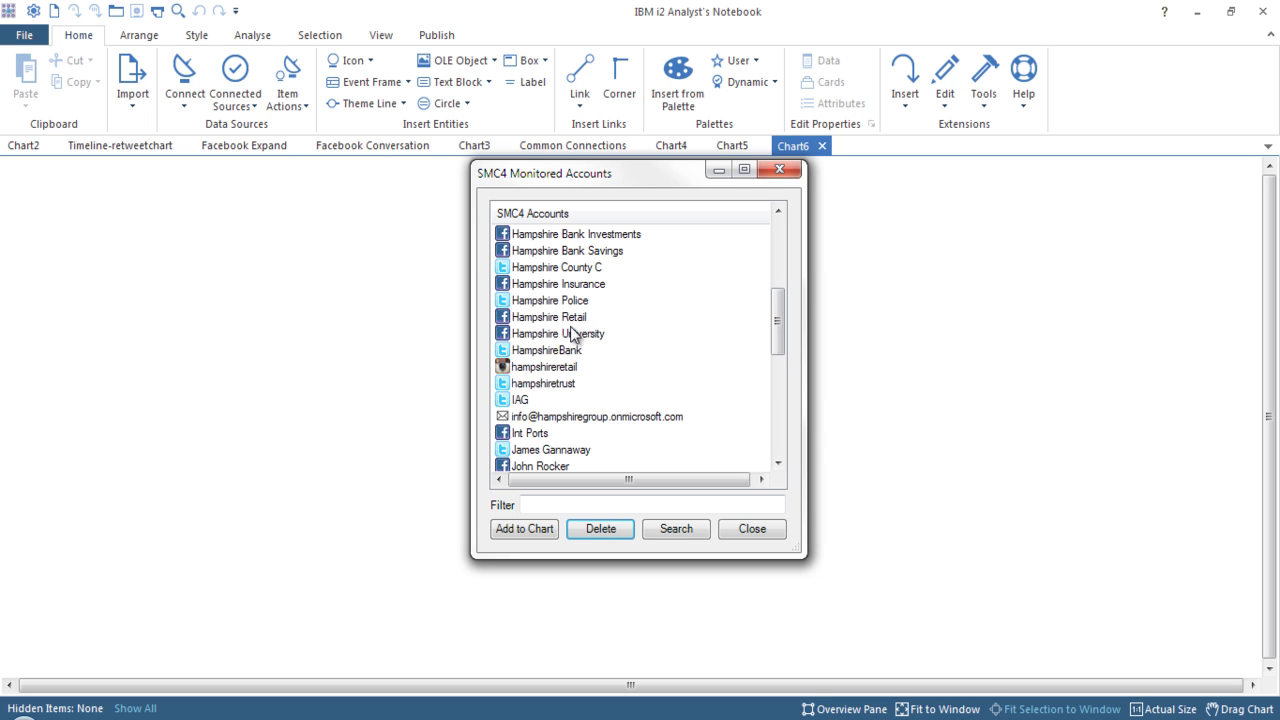
pyautogui.moveTo(778, 328); pyautogui.dragTo(780, 414)
pyautogui.click(545, 368)
pyautogui.click(598, 530)
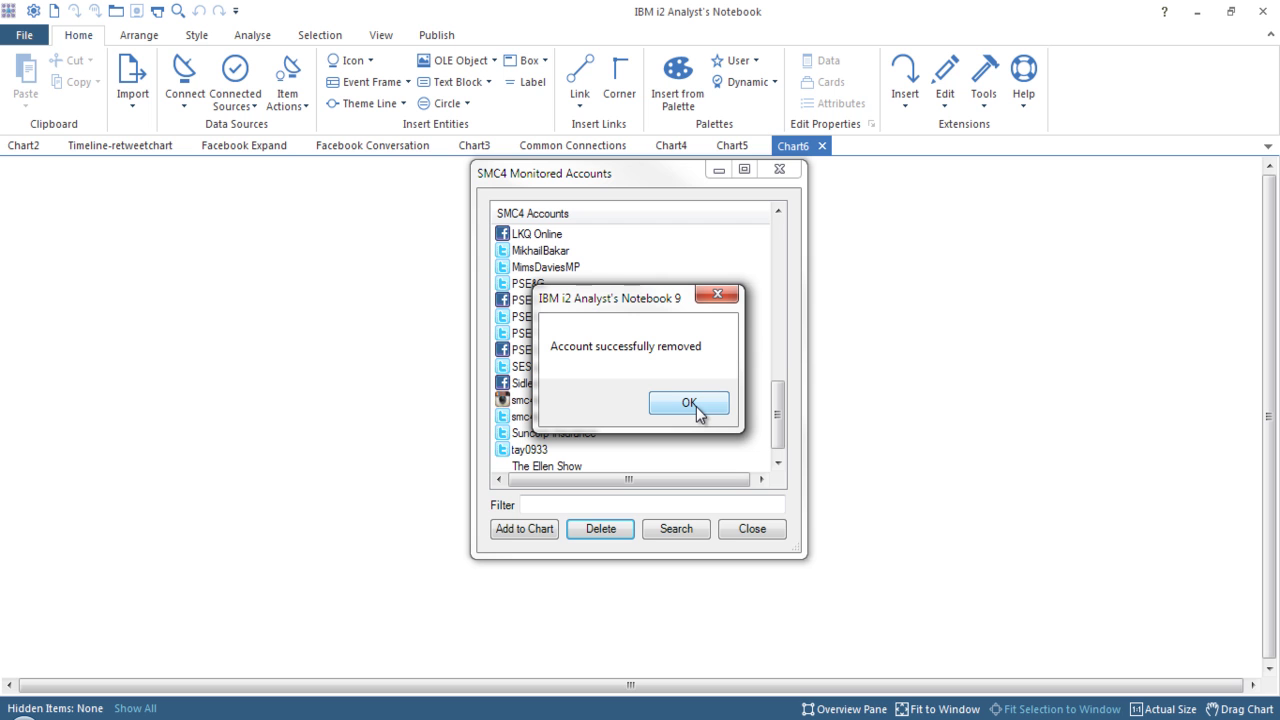
pyautogui.click(696, 408)
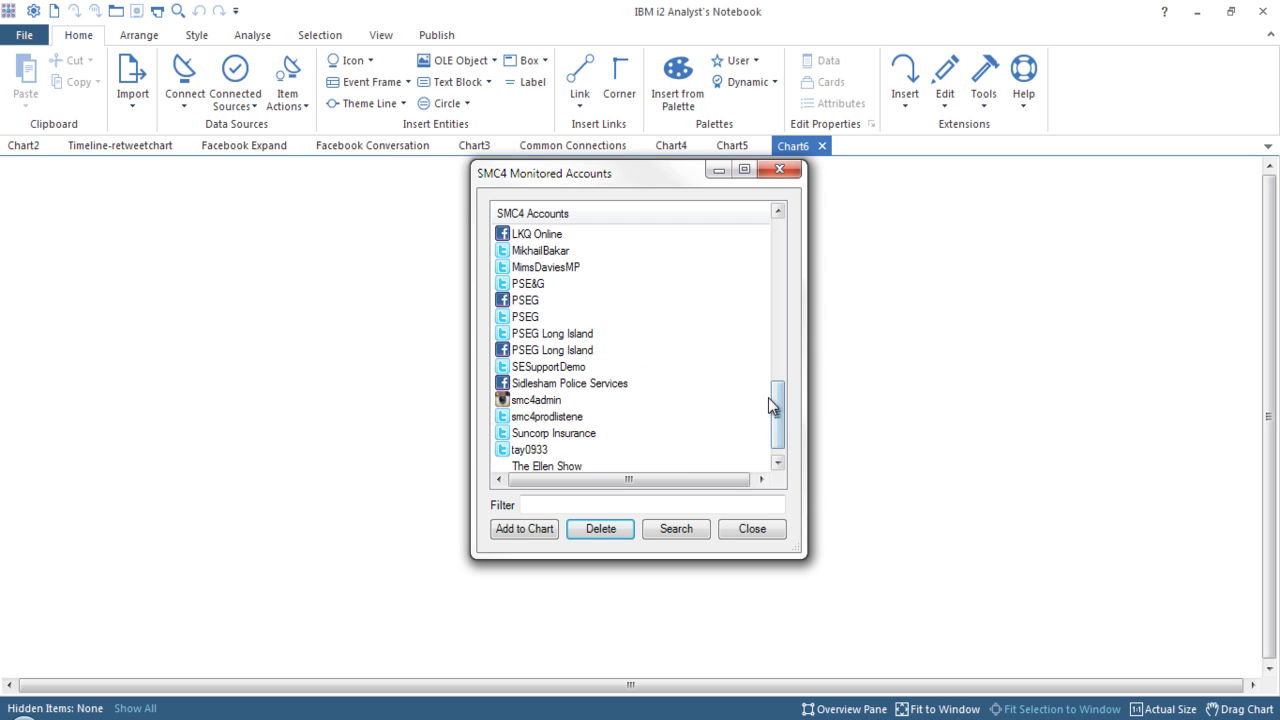
# Filter the accounts list by 'dea', then close the Monitored Accounts window.
pyautogui.click(623, 504)
pyautogui.write('dea')
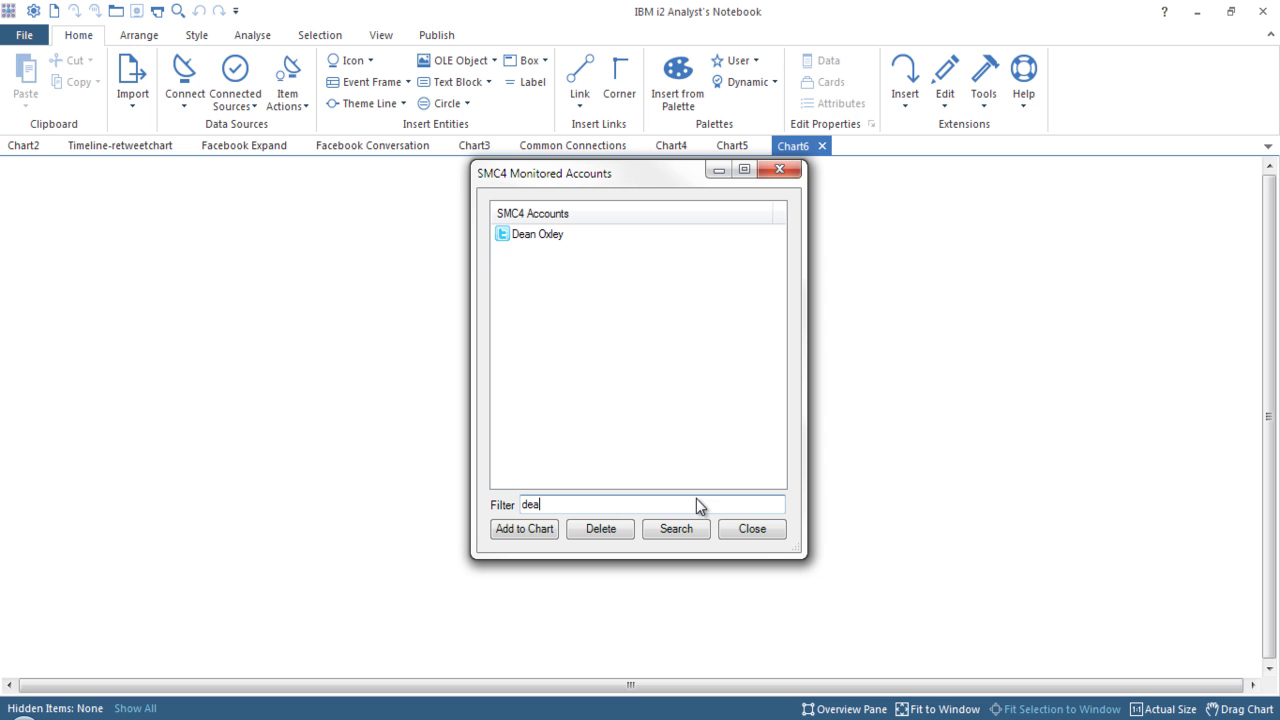
pyautogui.click(762, 530)
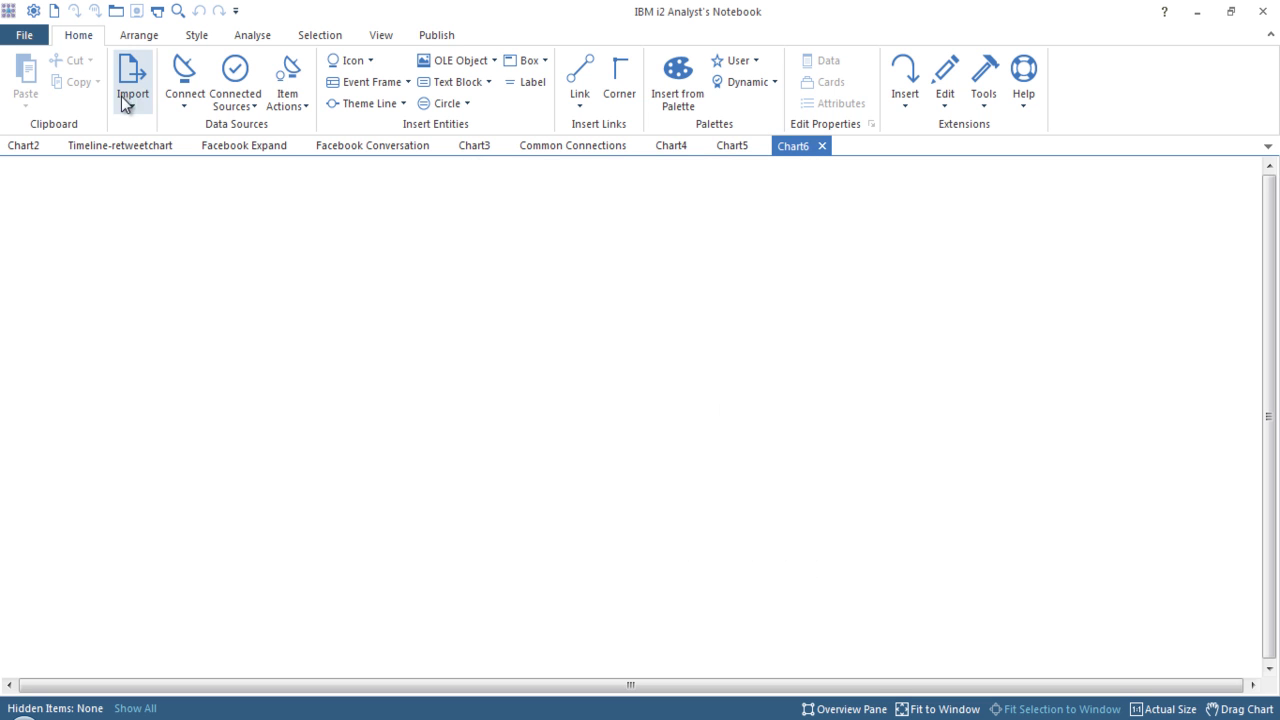
# Save SMC4 settings: 10 conversations, 100 friends/followers, Compact Peacock layout; switch to PowerPoint.
pyautogui.click(176, 96)
pyautogui.moveTo(283, 277)
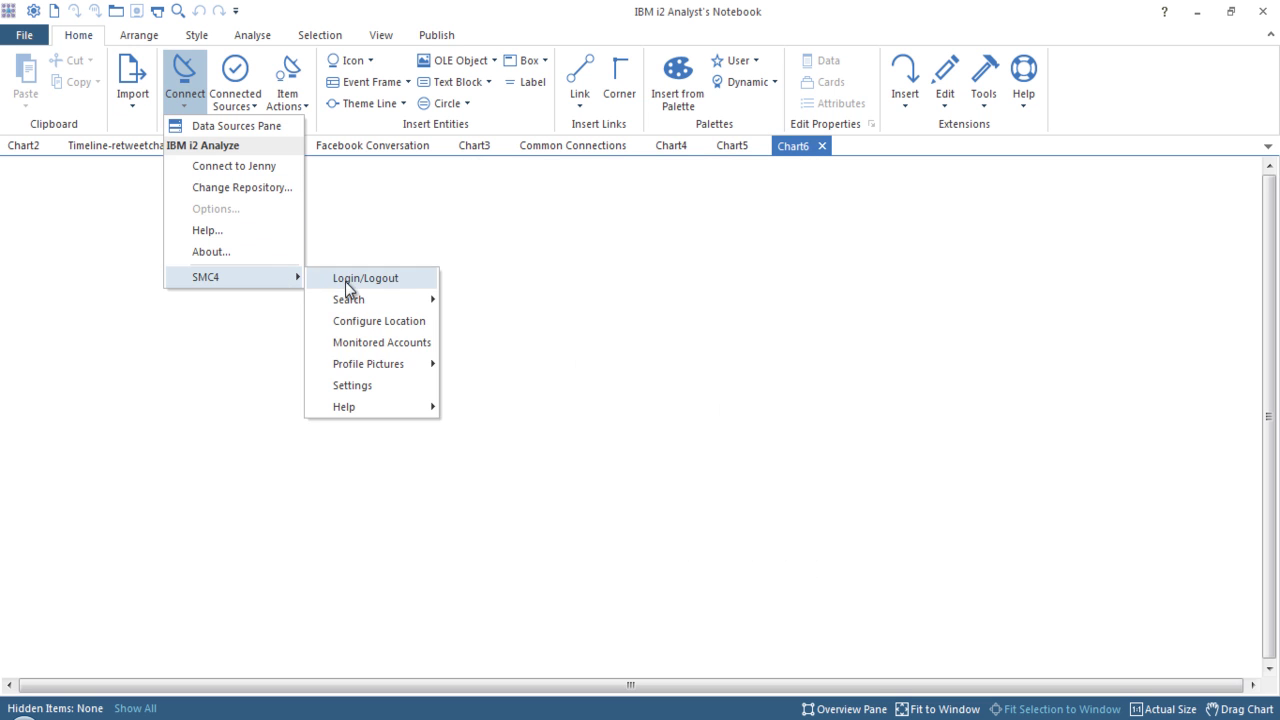
pyautogui.click(412, 381)
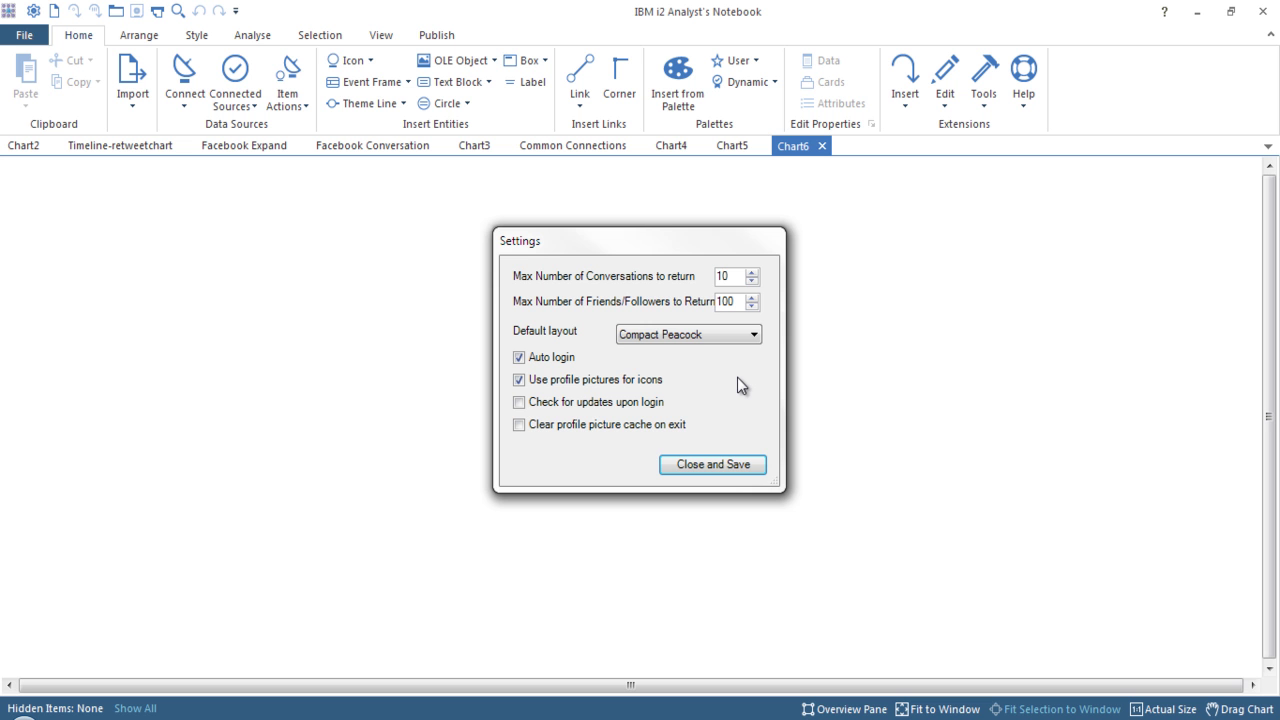
pyautogui.click(745, 464)
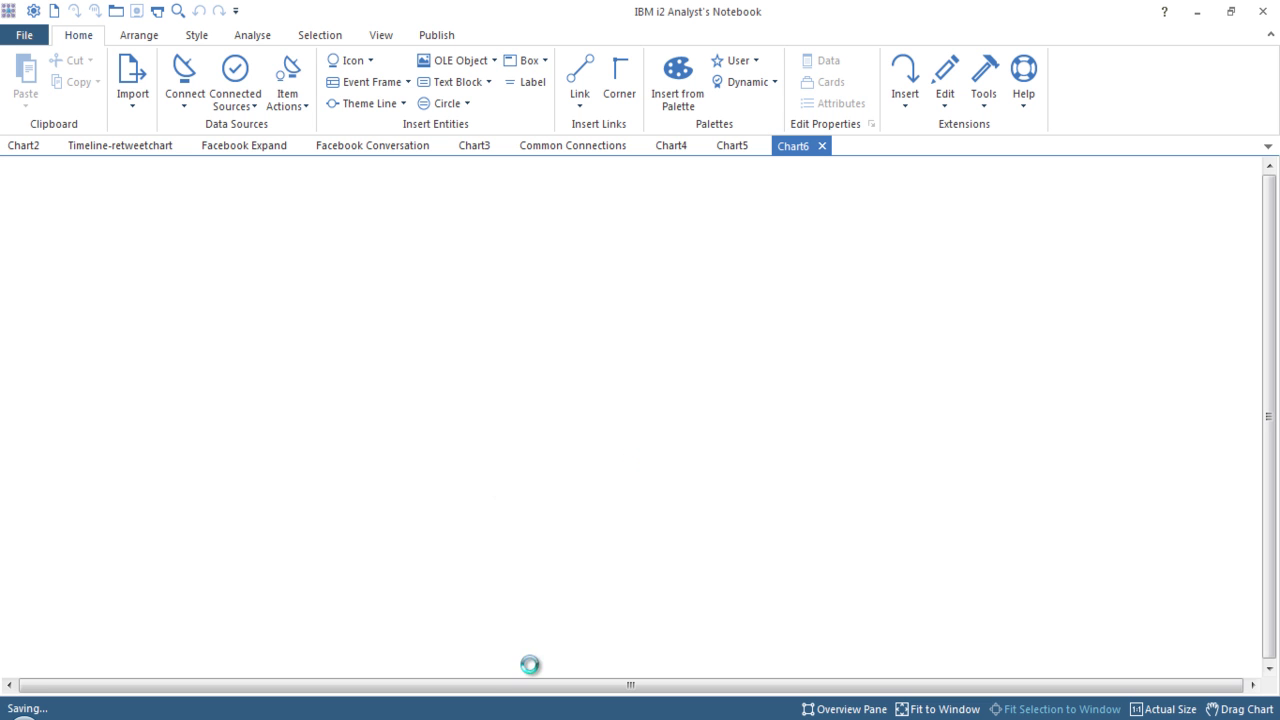
pyautogui.hotkey('alt', 'Tab')
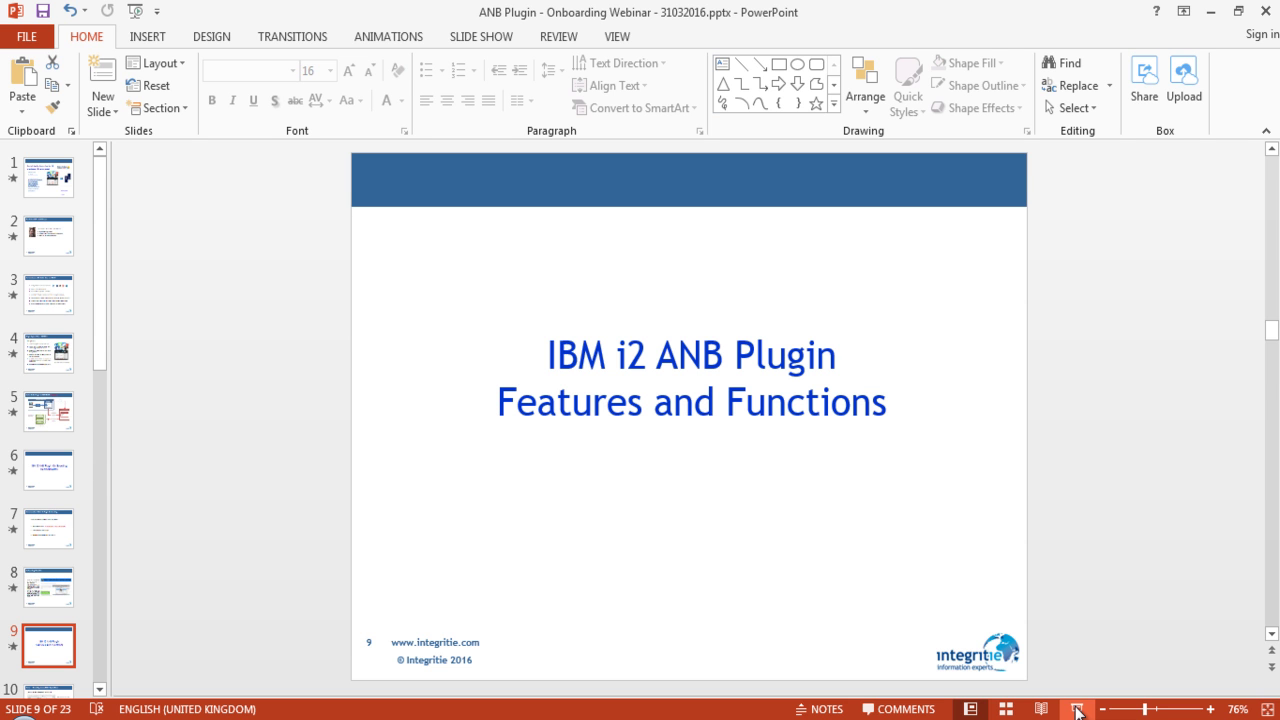
# Start the slide show, swap presenter view with the full-screen show, and advance to slide 10.
pyautogui.click(1077, 710)
pyautogui.click(287, 31)
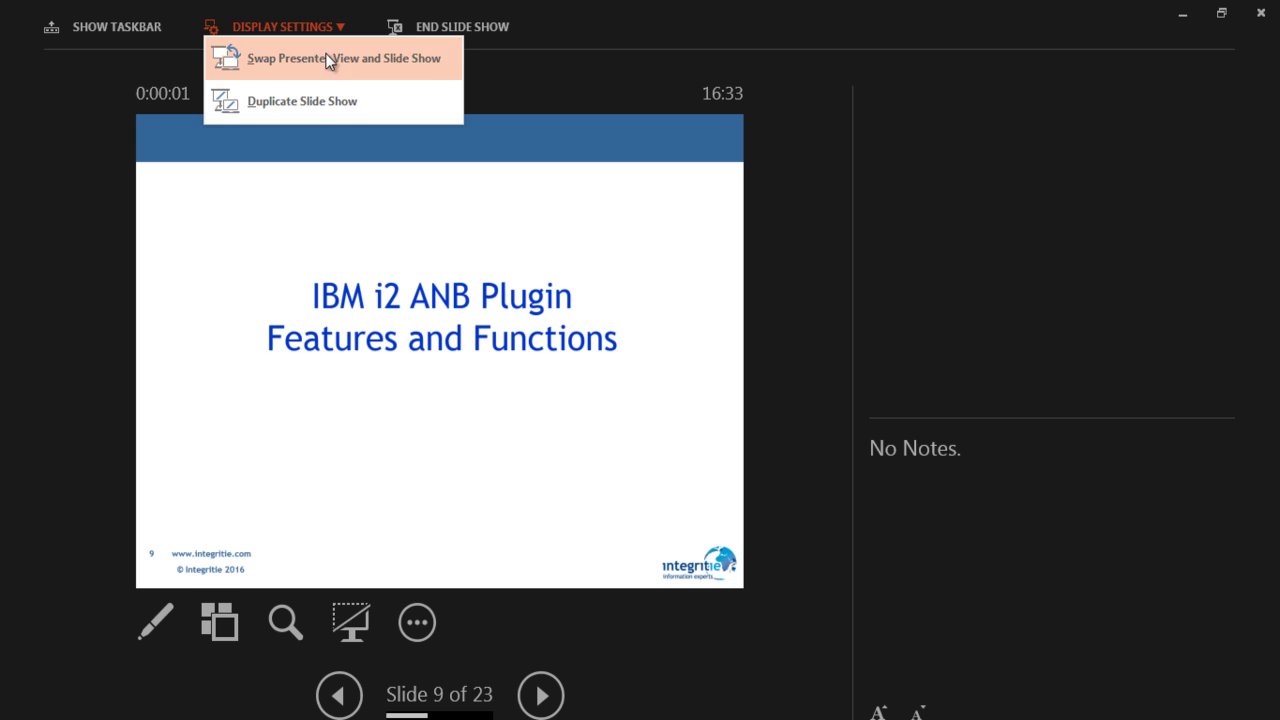
pyautogui.click(330, 60)
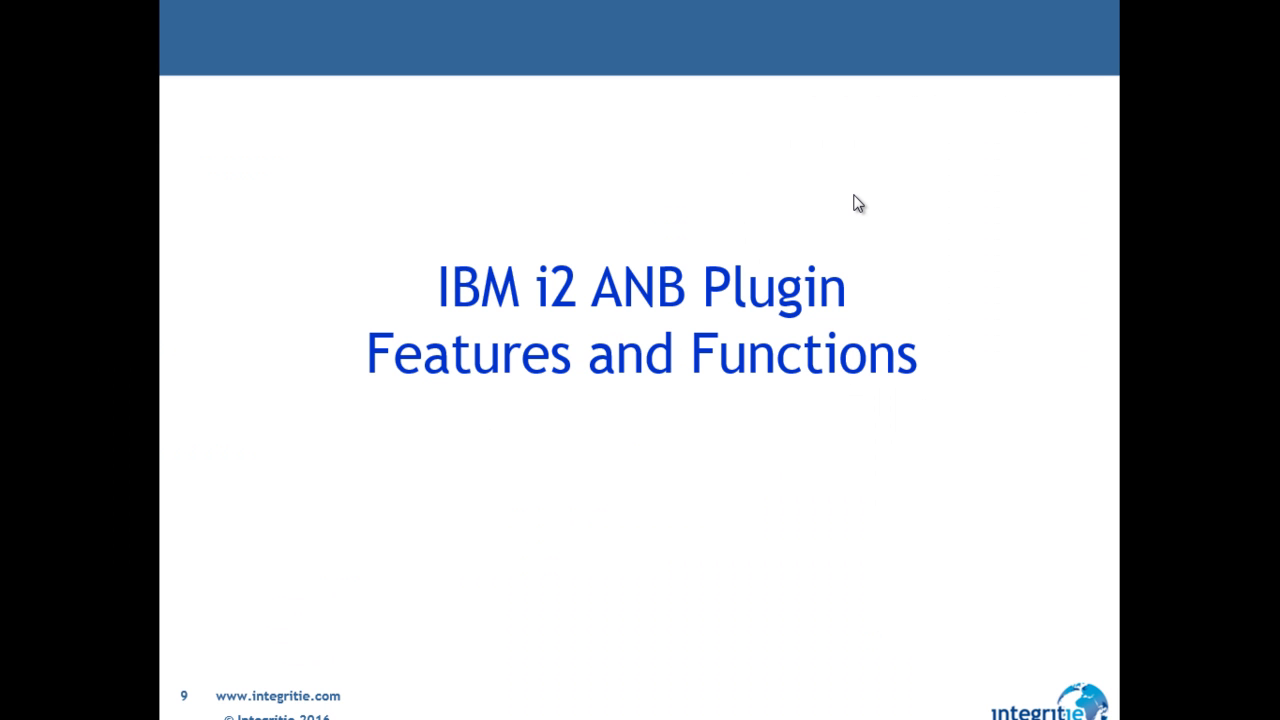
pyautogui.click(858, 203)
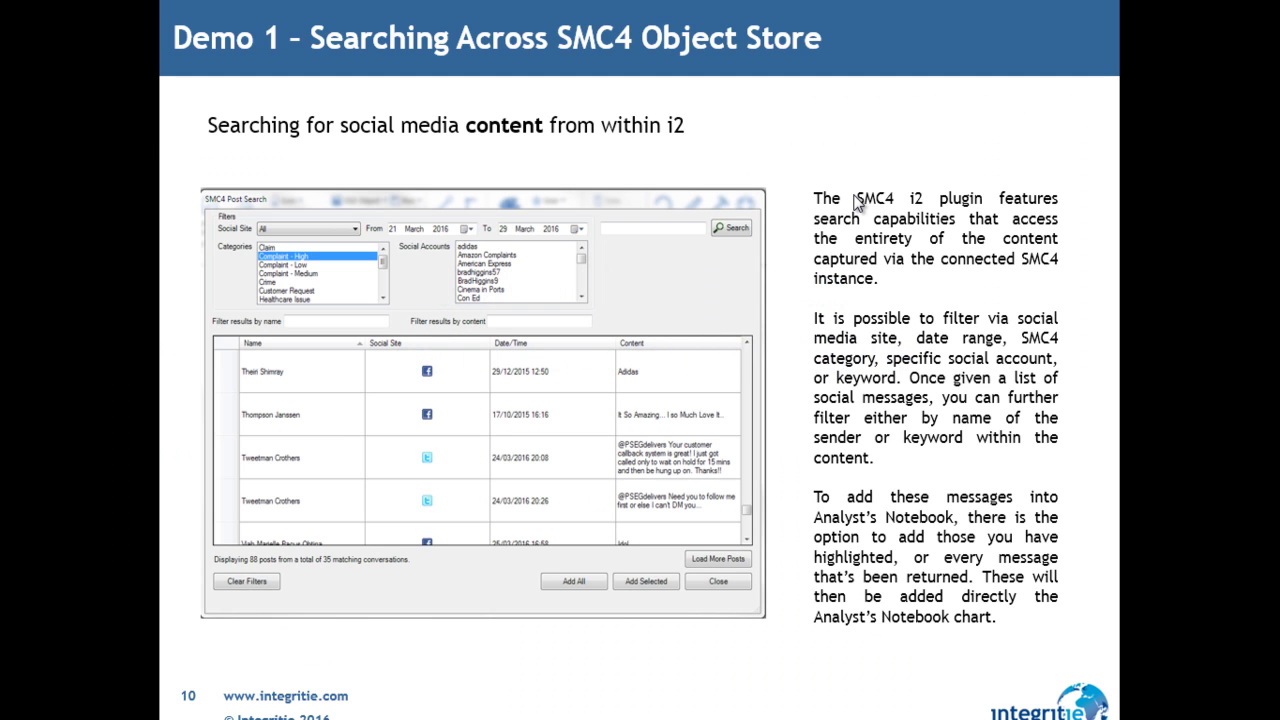